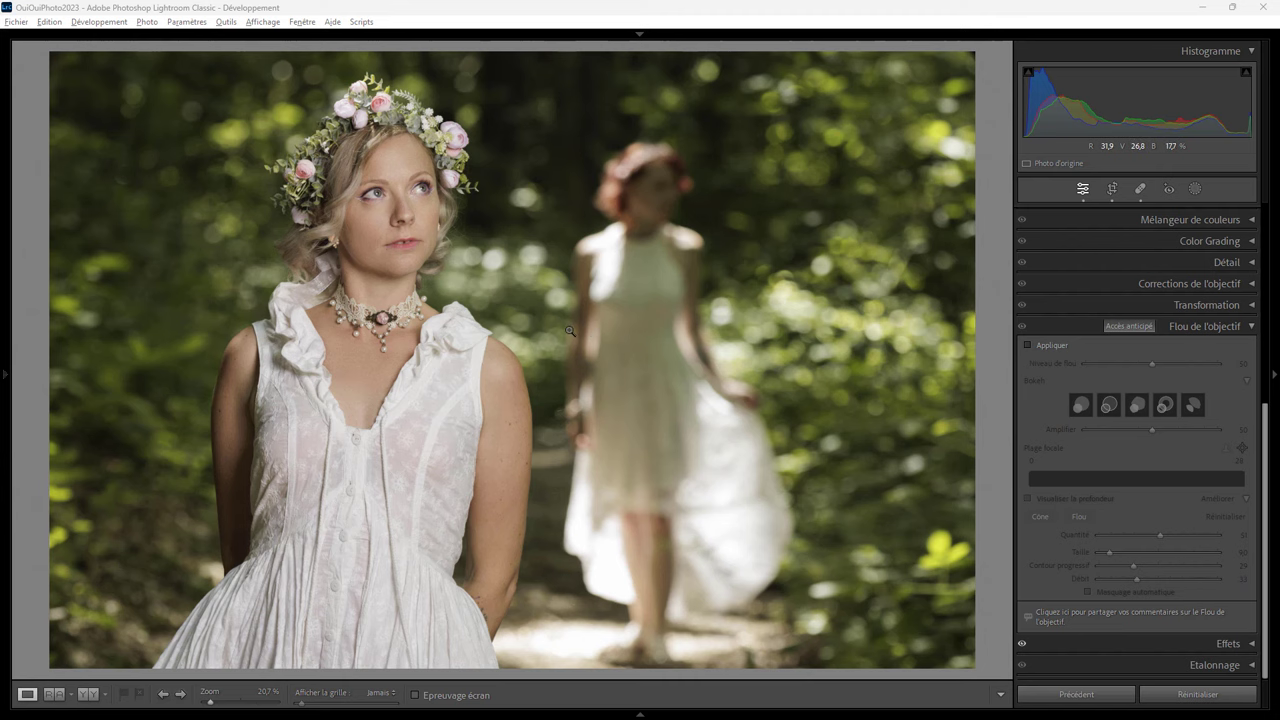
# Step: Inspect the bokeh, face and hair at 100% zoom, returning to the whole-photo view each time
pyautogui.click(452, 264)
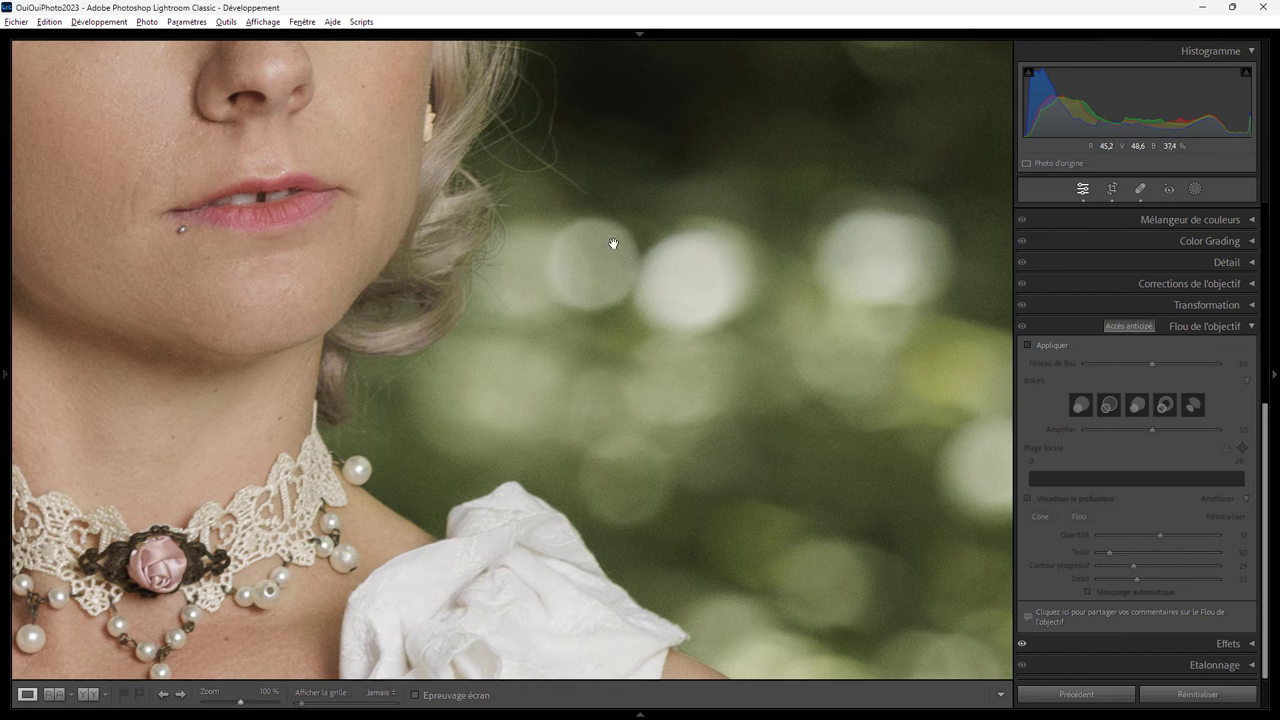
pyautogui.click(766, 359)
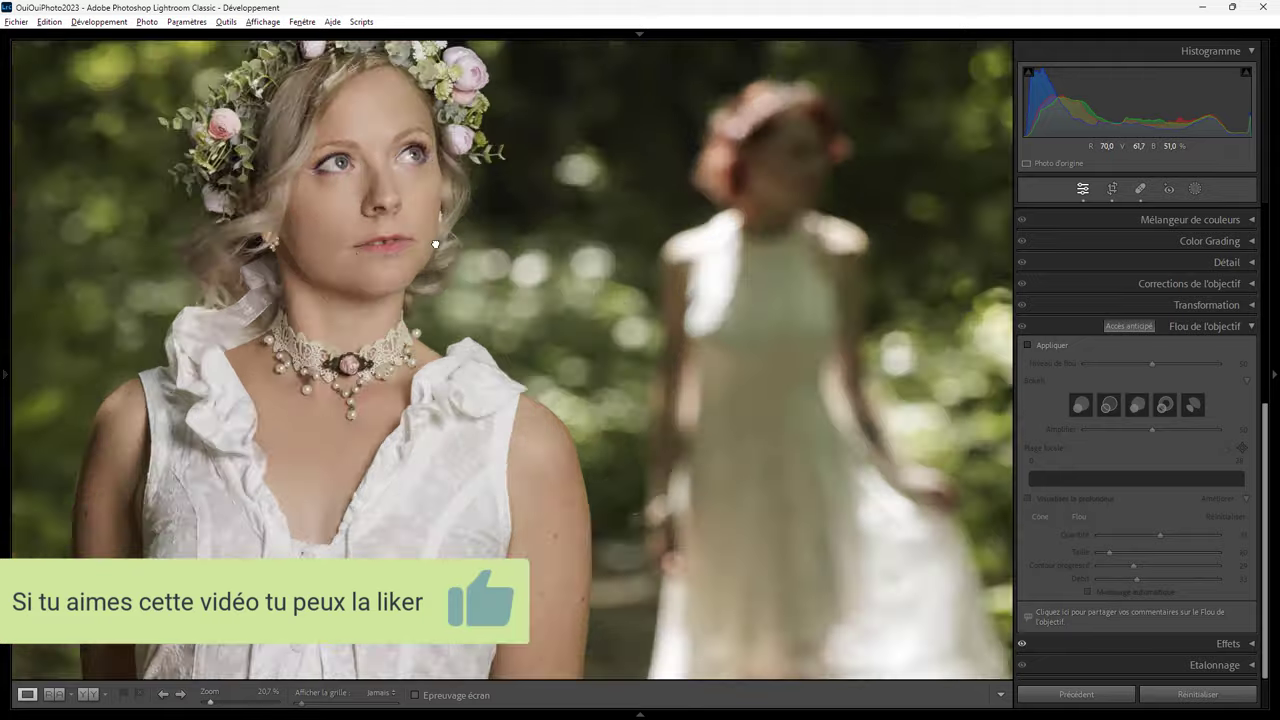
pyautogui.click(440, 244)
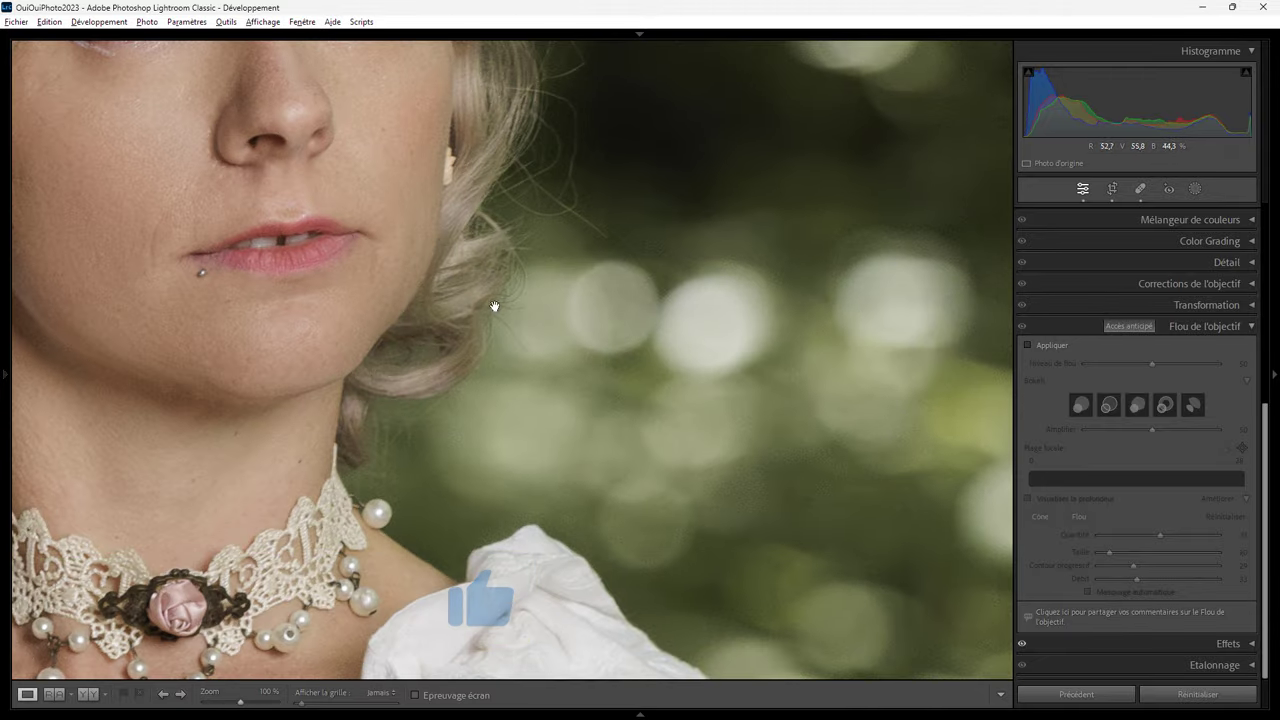
pyautogui.click(489, 182)
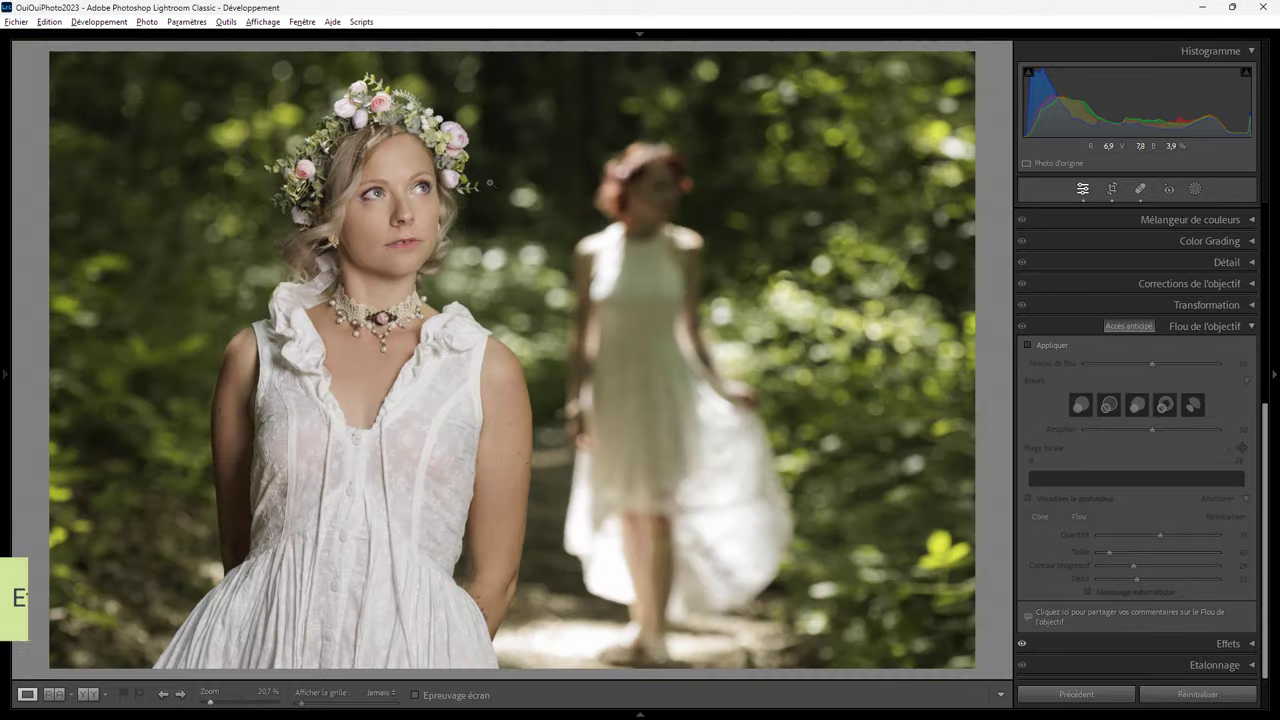
pyautogui.click(499, 216)
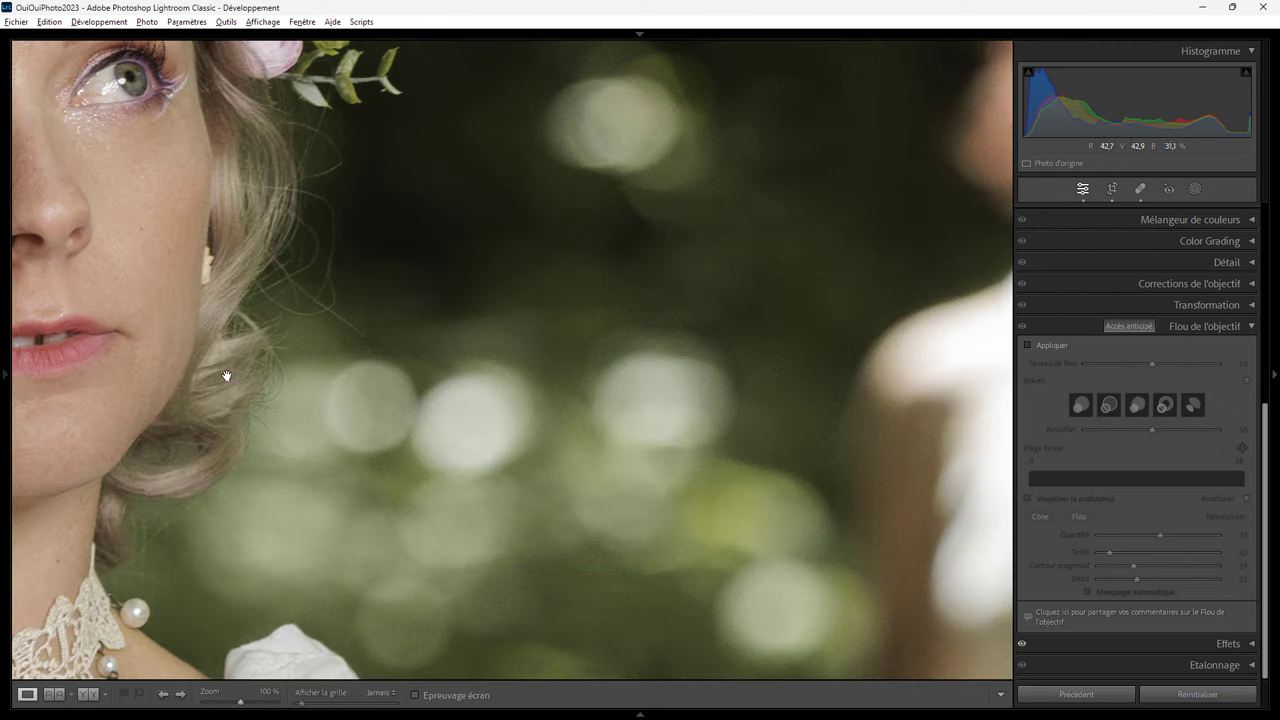
pyautogui.click(448, 360)
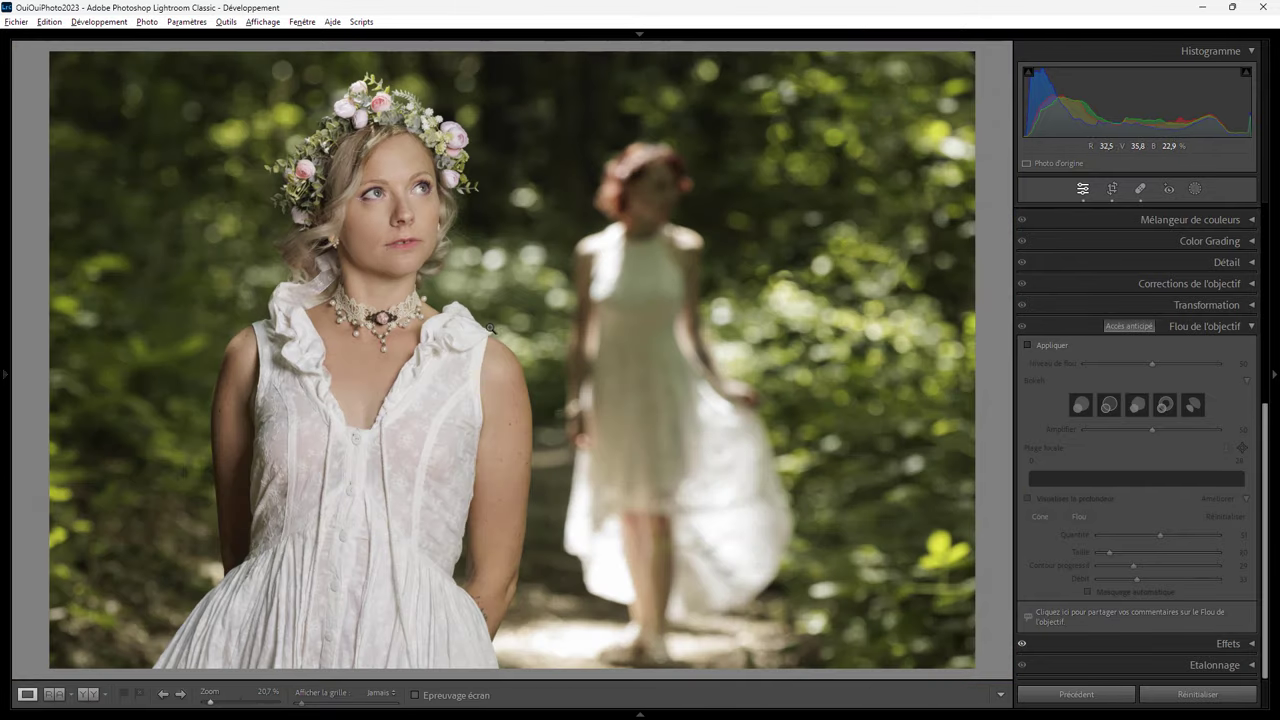
pyautogui.click(456, 213)
pyautogui.click(423, 265)
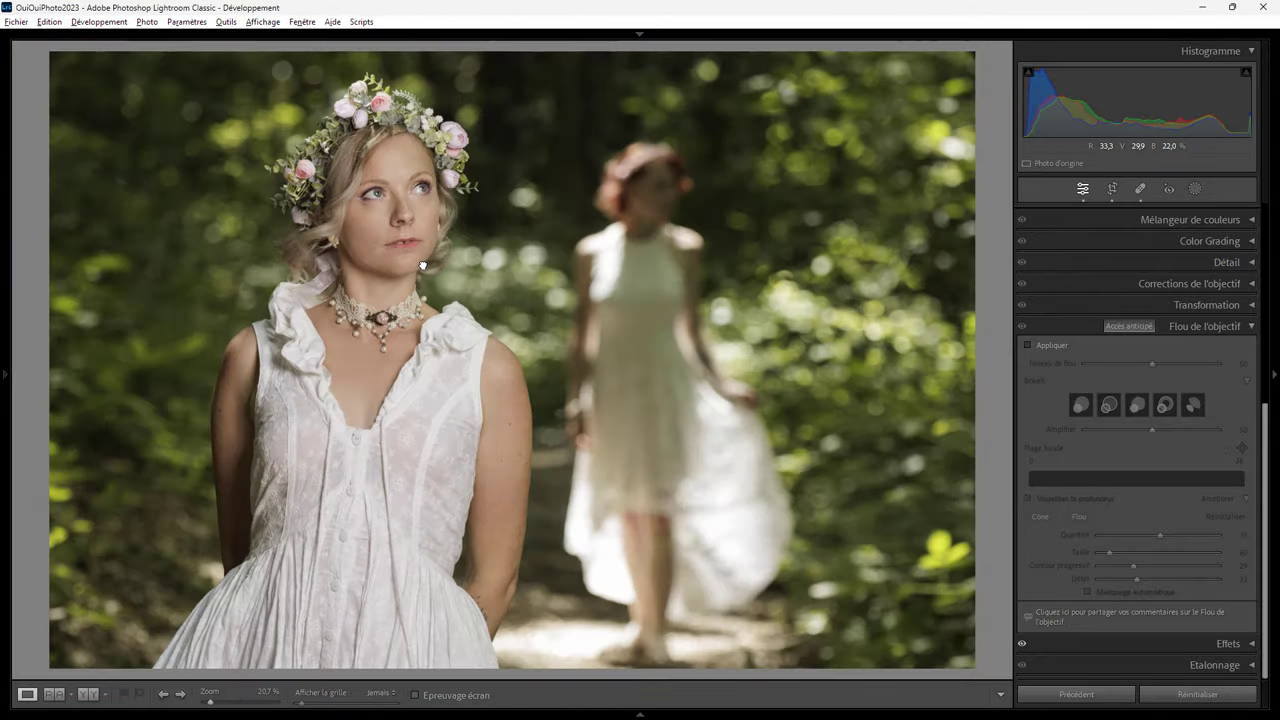
pyautogui.click(494, 286)
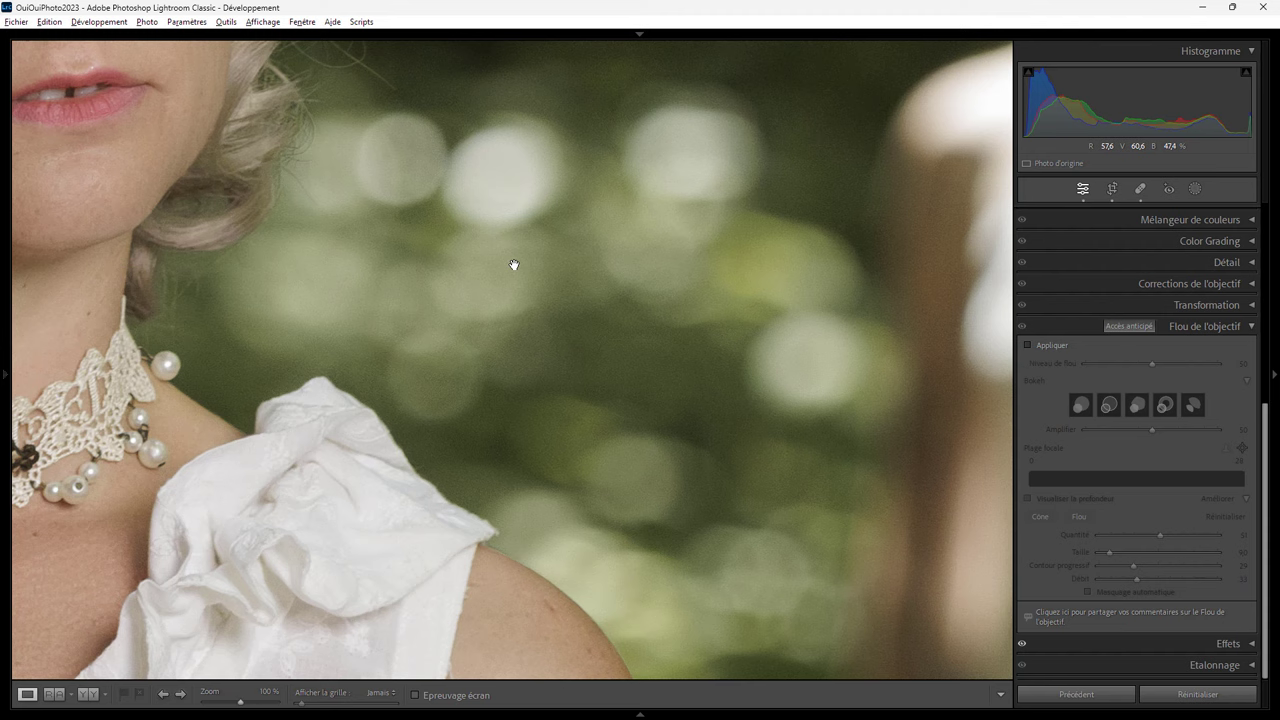
pyautogui.click(518, 387)
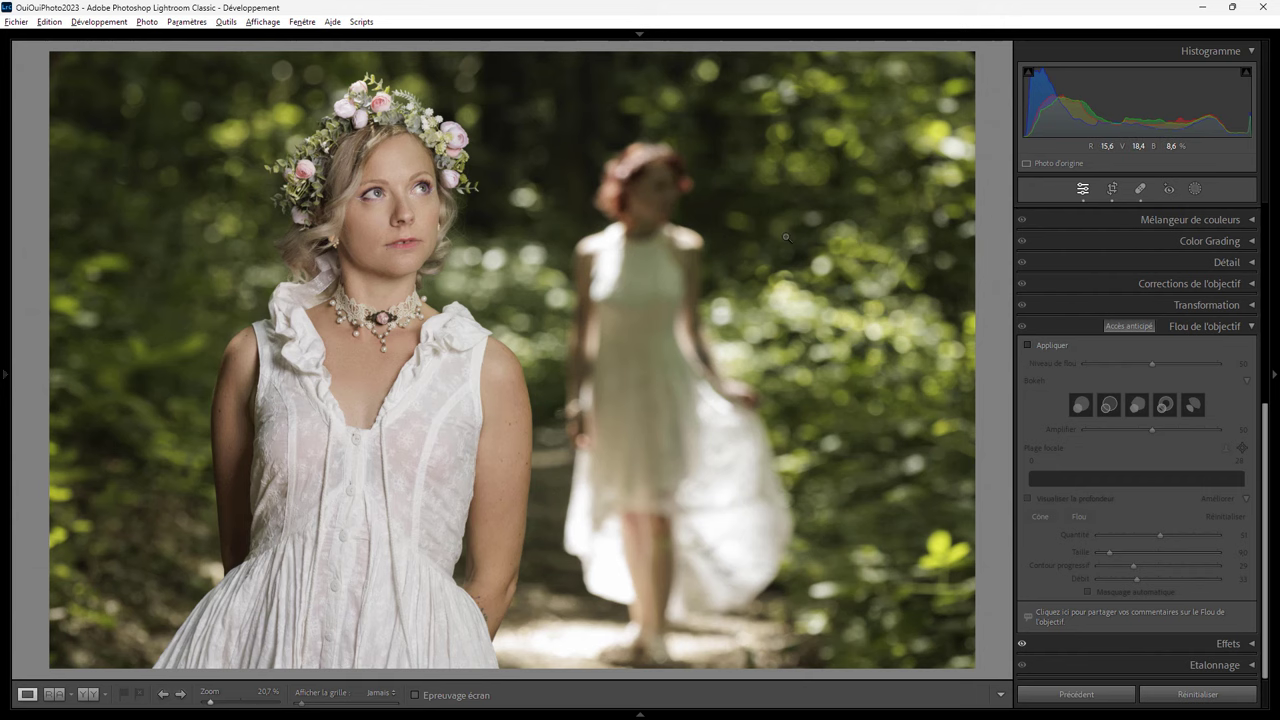
# Step: Turn on Lens Blur and set Blur Amount to 100 after comparing 0, maximum and default
pyautogui.click(1028, 345)
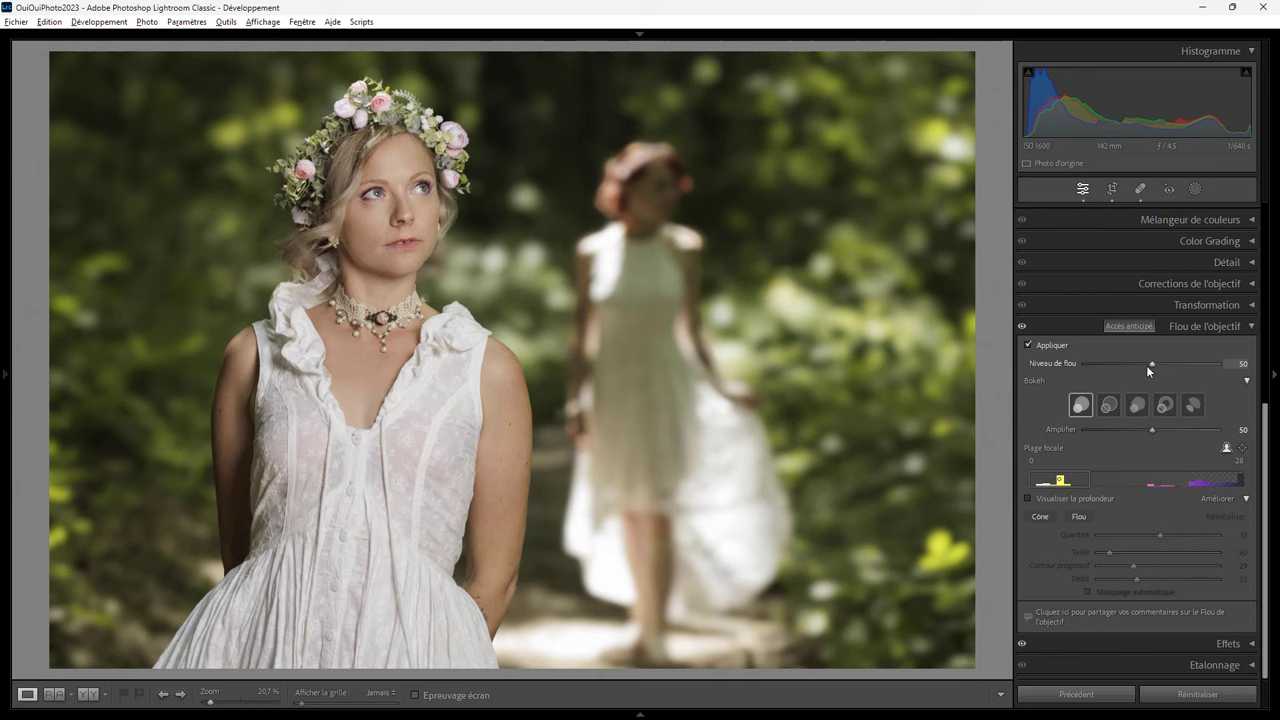
pyautogui.moveTo(1151, 364); pyautogui.dragTo(1084, 364)
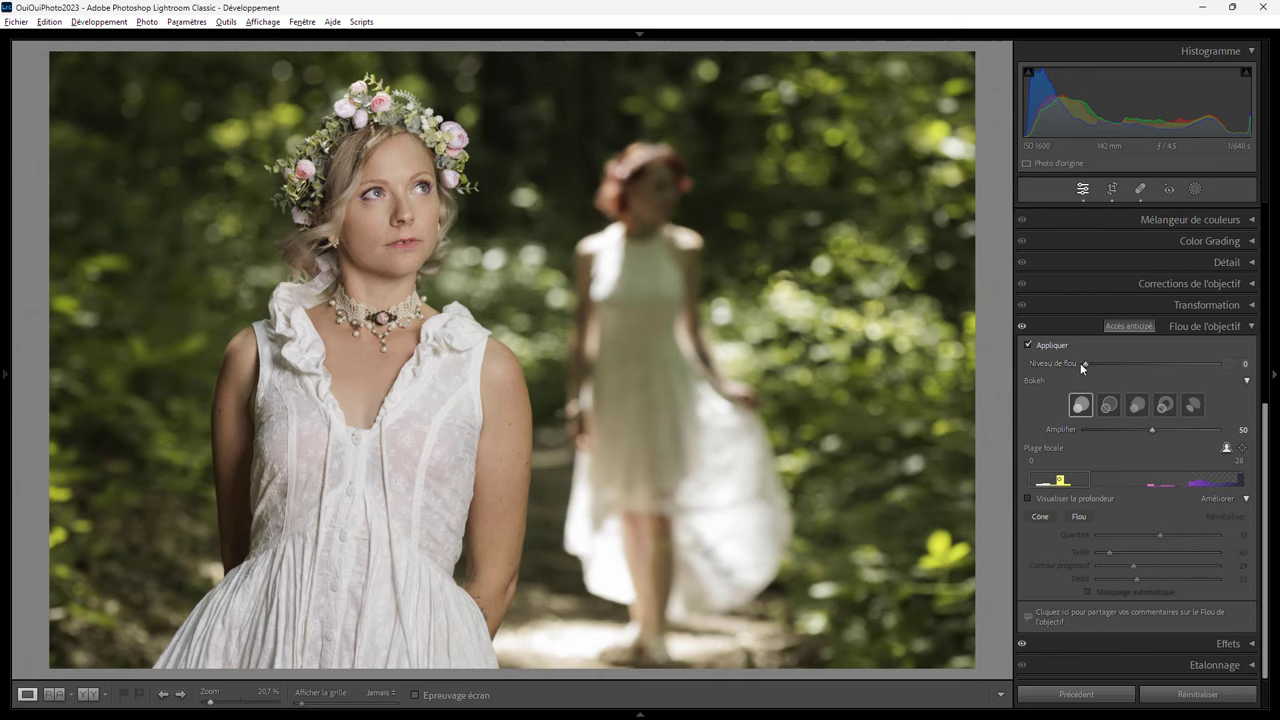
pyautogui.moveTo(1090, 364); pyautogui.dragTo(1220, 365)
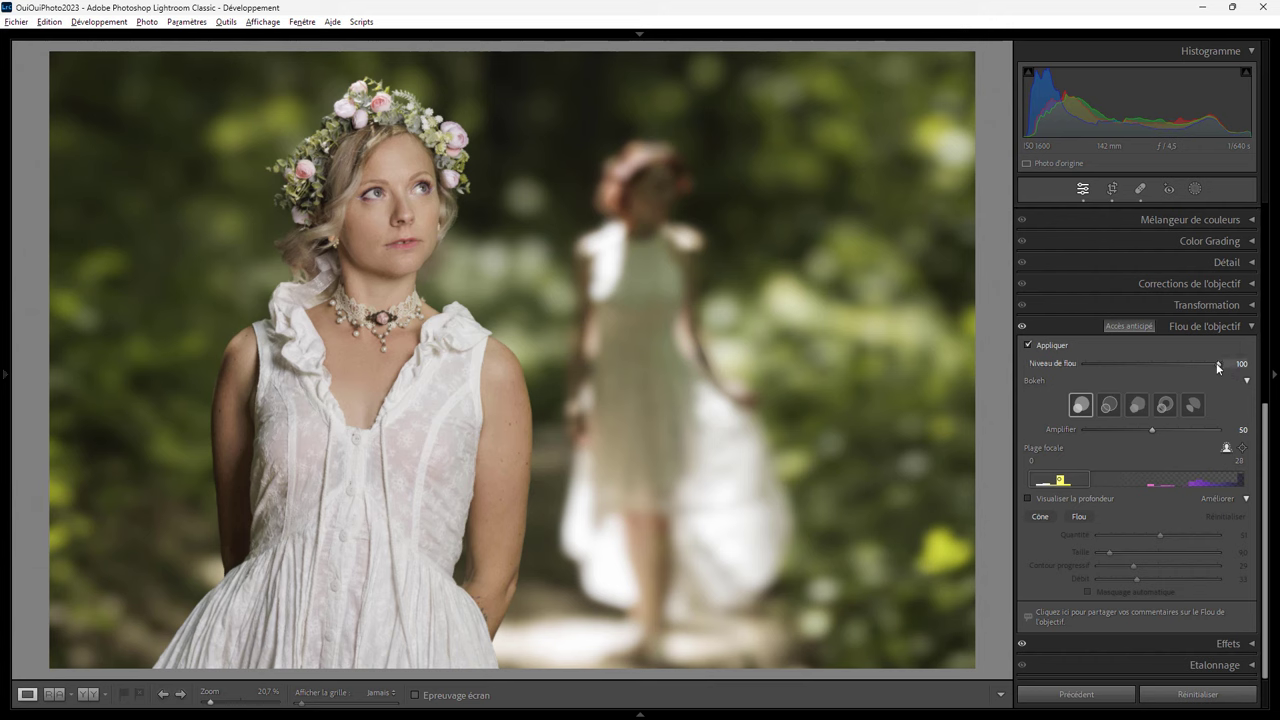
pyautogui.doubleClick(1218, 364)
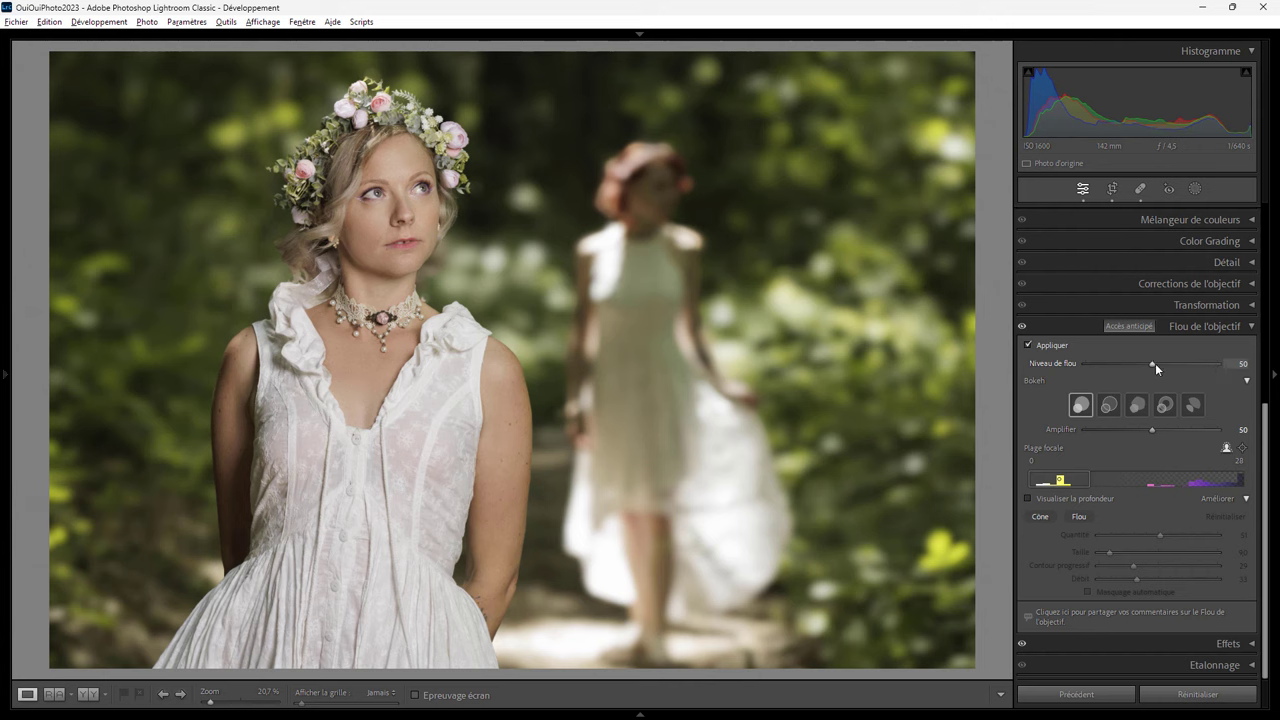
pyautogui.moveTo(1153, 362); pyautogui.dragTo(1240, 375)
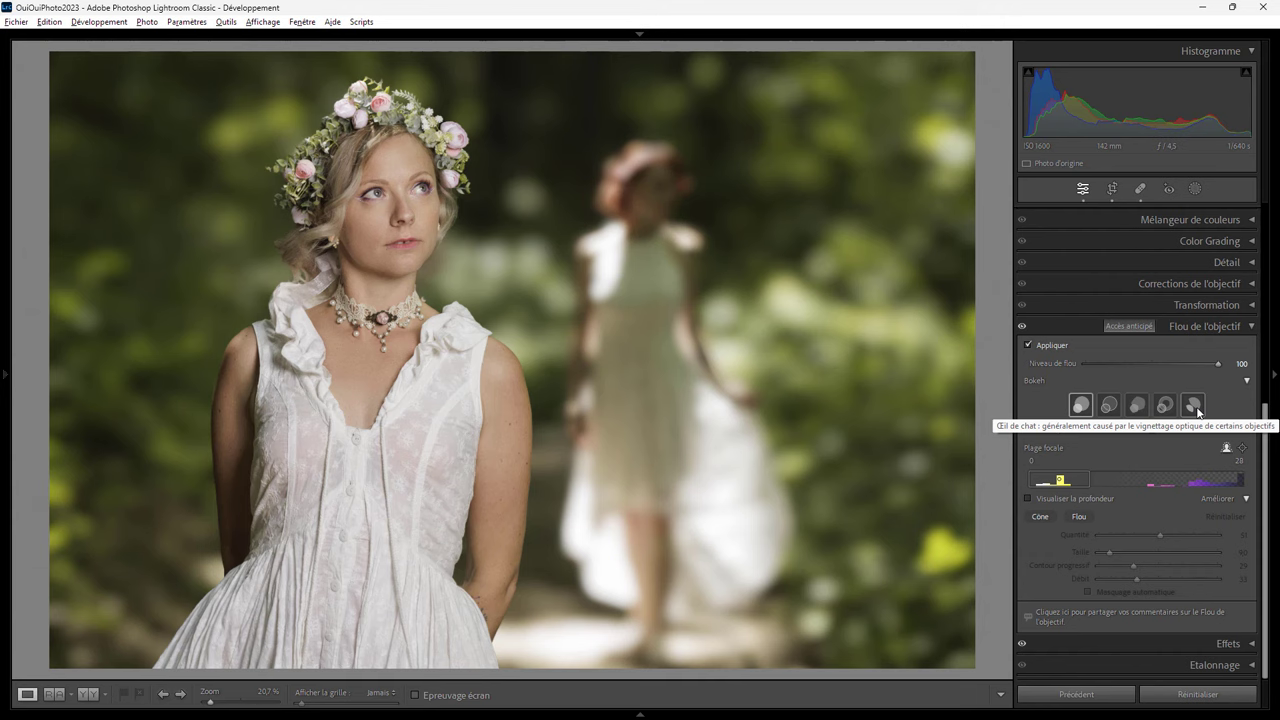
pyautogui.click(1194, 406)
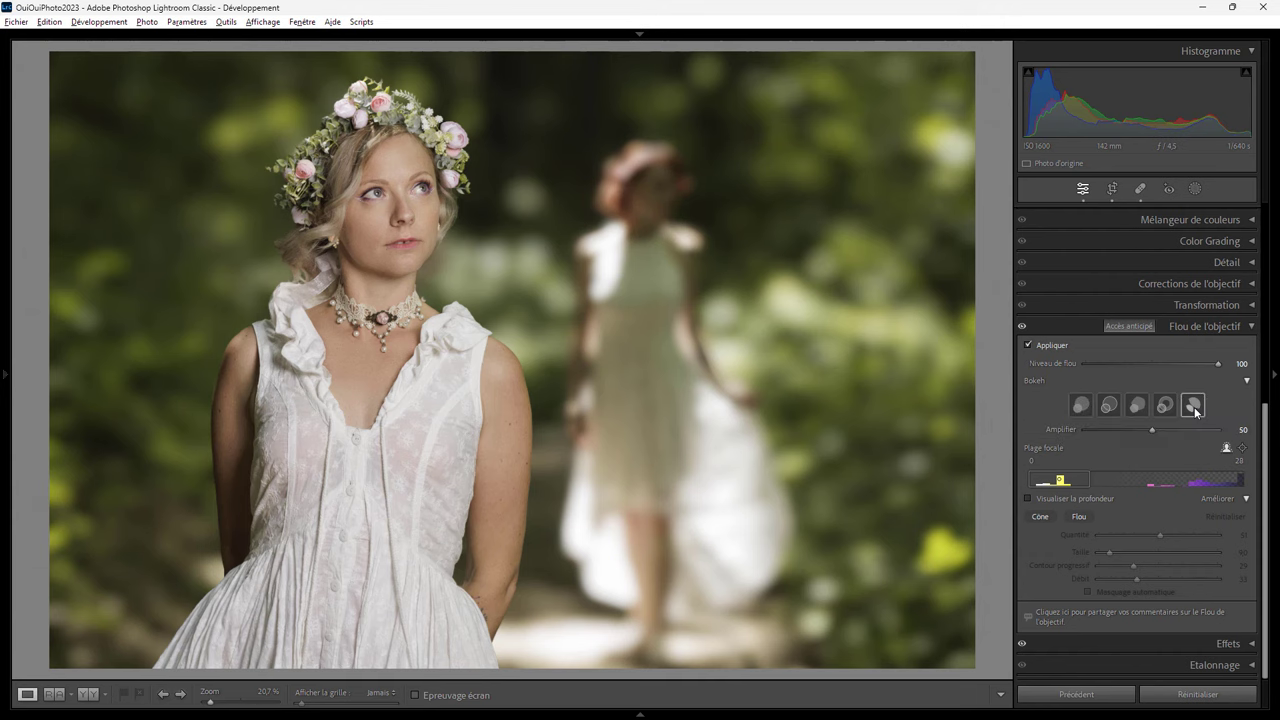
pyautogui.click(1081, 405)
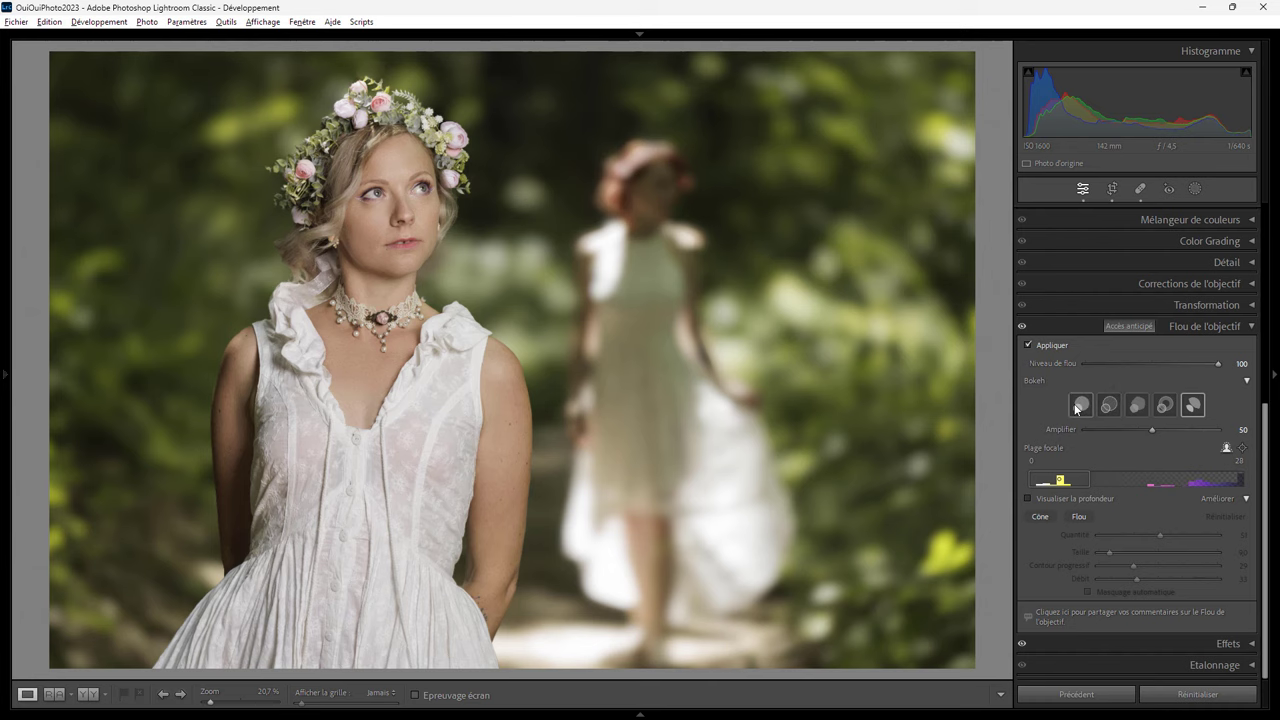
pyautogui.click(1196, 408)
pyautogui.click(1082, 406)
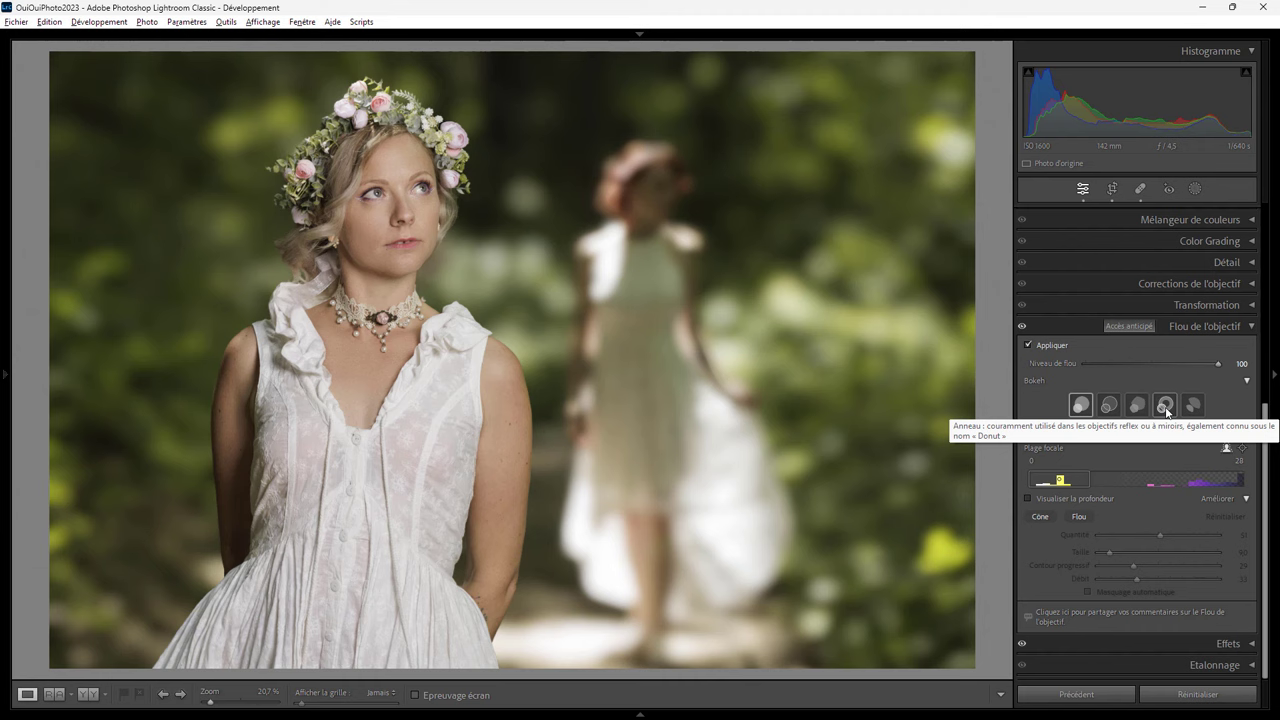
pyautogui.click(1165, 407)
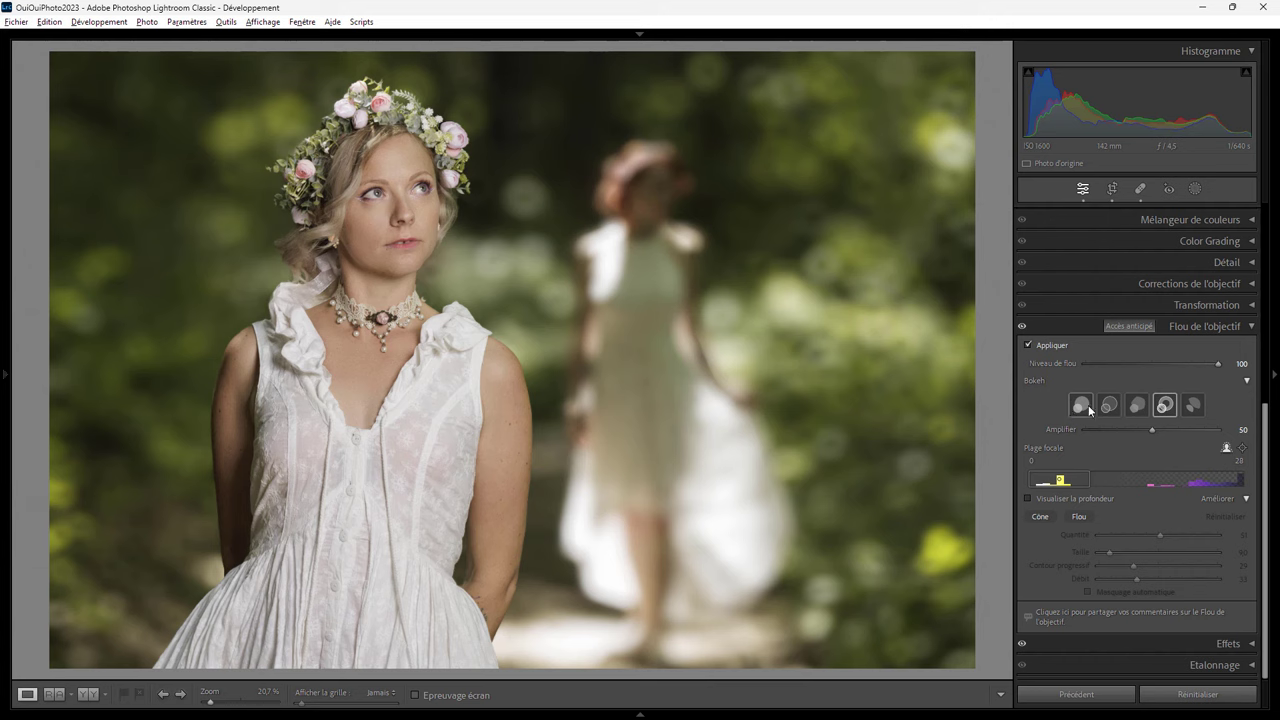
pyautogui.click(1085, 408)
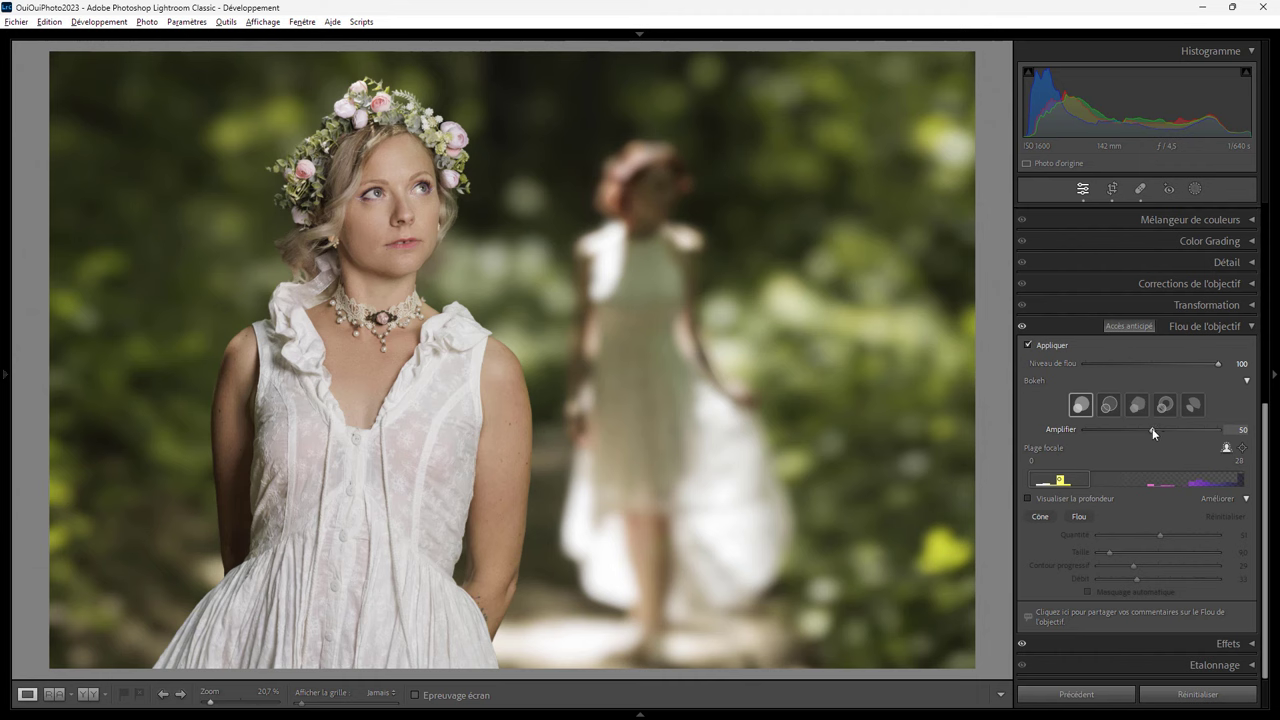
# Step: Choose the Cat Eye bokeh shape after testing Boost, and reset Blur Amount to 50
pyautogui.moveTo(1152, 428)
pyautogui.mouseDown()
pyautogui.moveTo(1230, 428)
pyautogui.moveTo(1082, 424)
pyautogui.mouseUp()
pyautogui.moveTo(1088, 429); pyautogui.dragTo(1226, 433)
pyautogui.click(1193, 404)
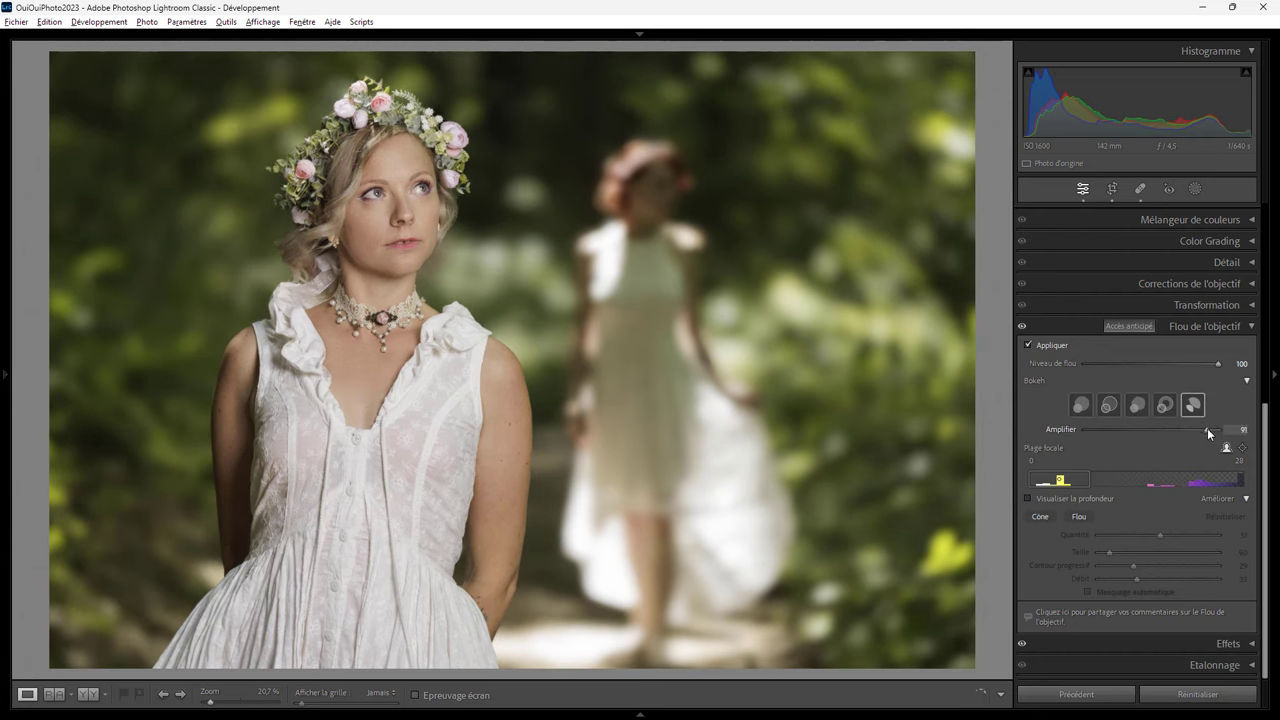
pyautogui.moveTo(1226, 432); pyautogui.dragTo(1057, 432)
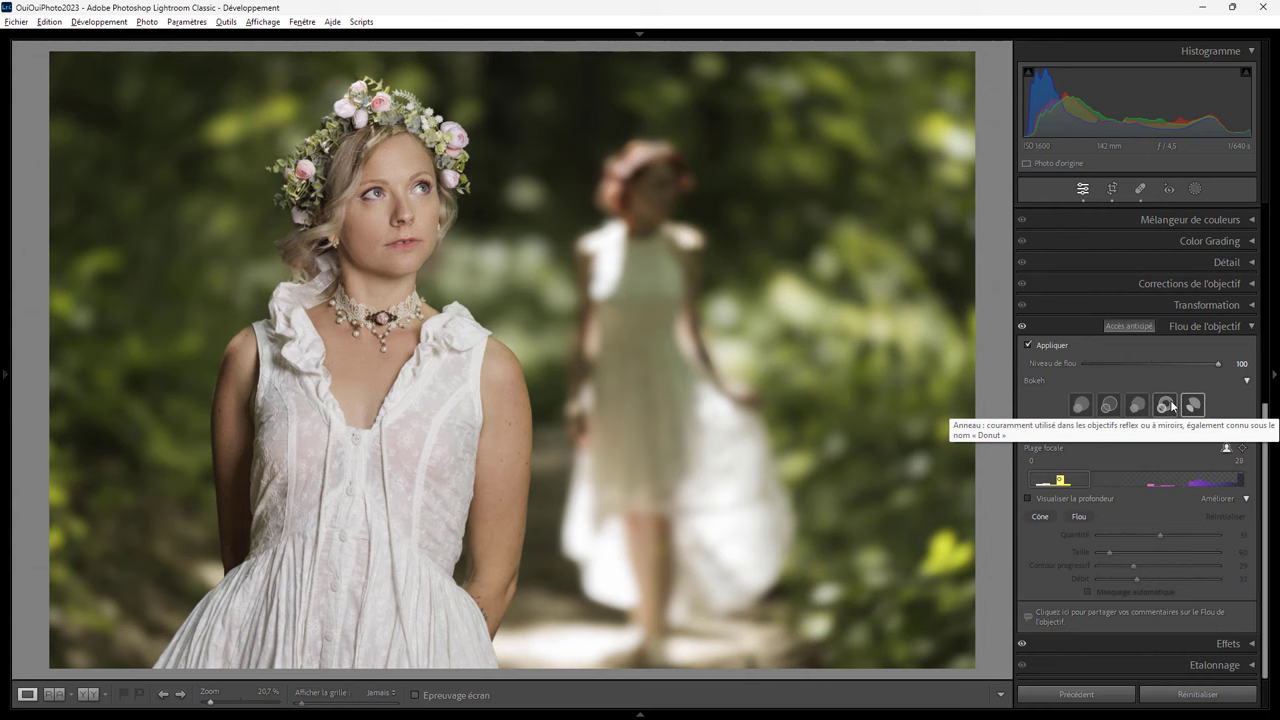
pyautogui.doubleClick(1217, 363)
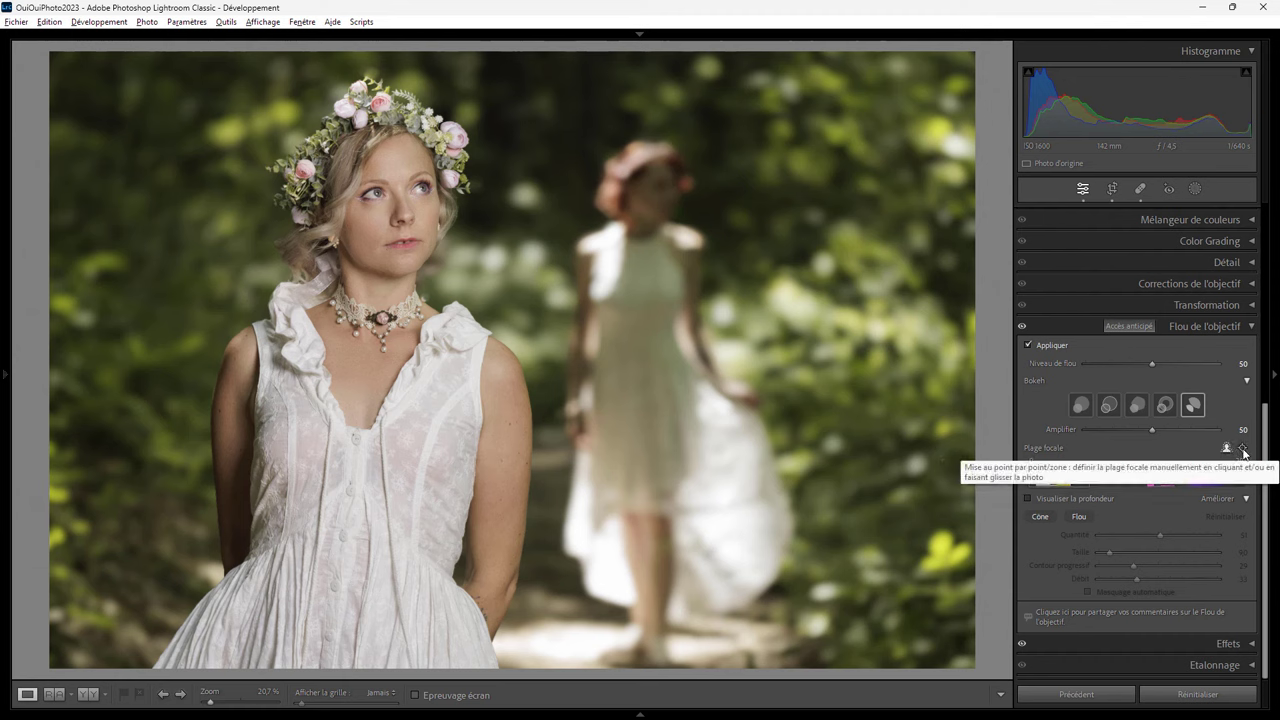
# Step: Draw a focus box on the background woman, refocus on the front woman, and enable Visualize Depth
pyautogui.click(1243, 448)
pyautogui.moveTo(617, 304); pyautogui.dragTo(710, 462)
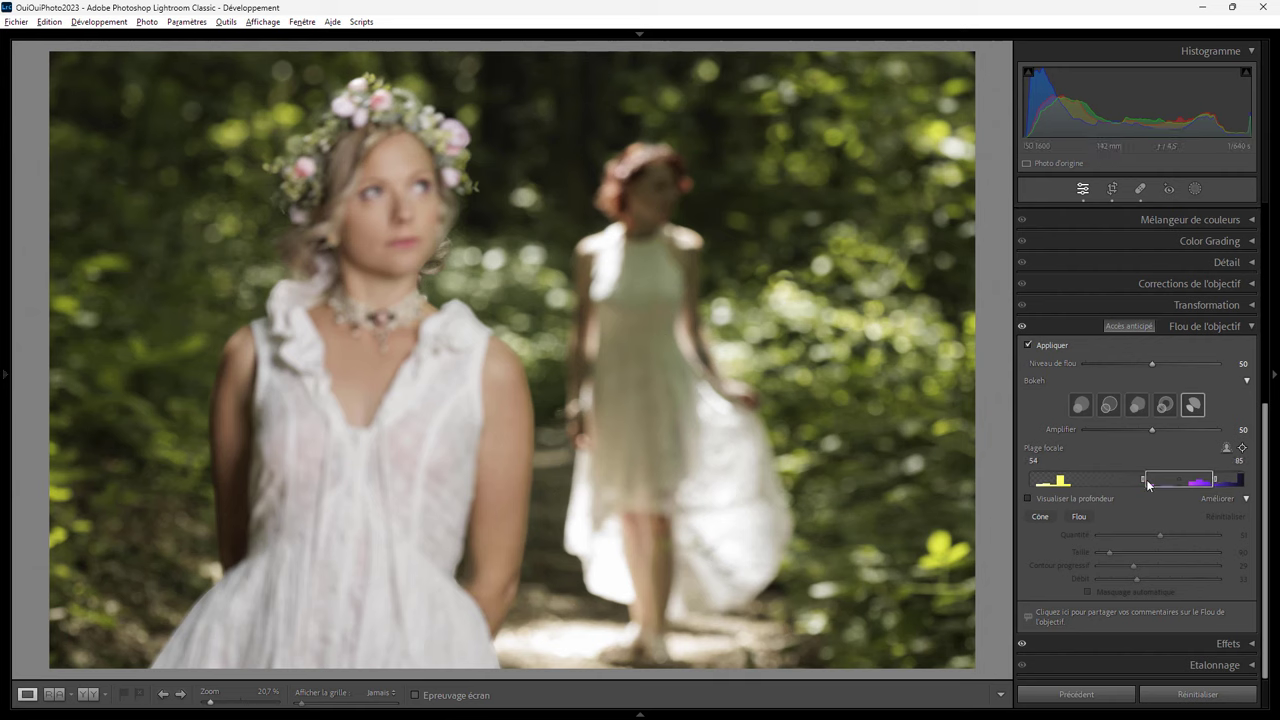
pyautogui.moveTo(1180, 481)
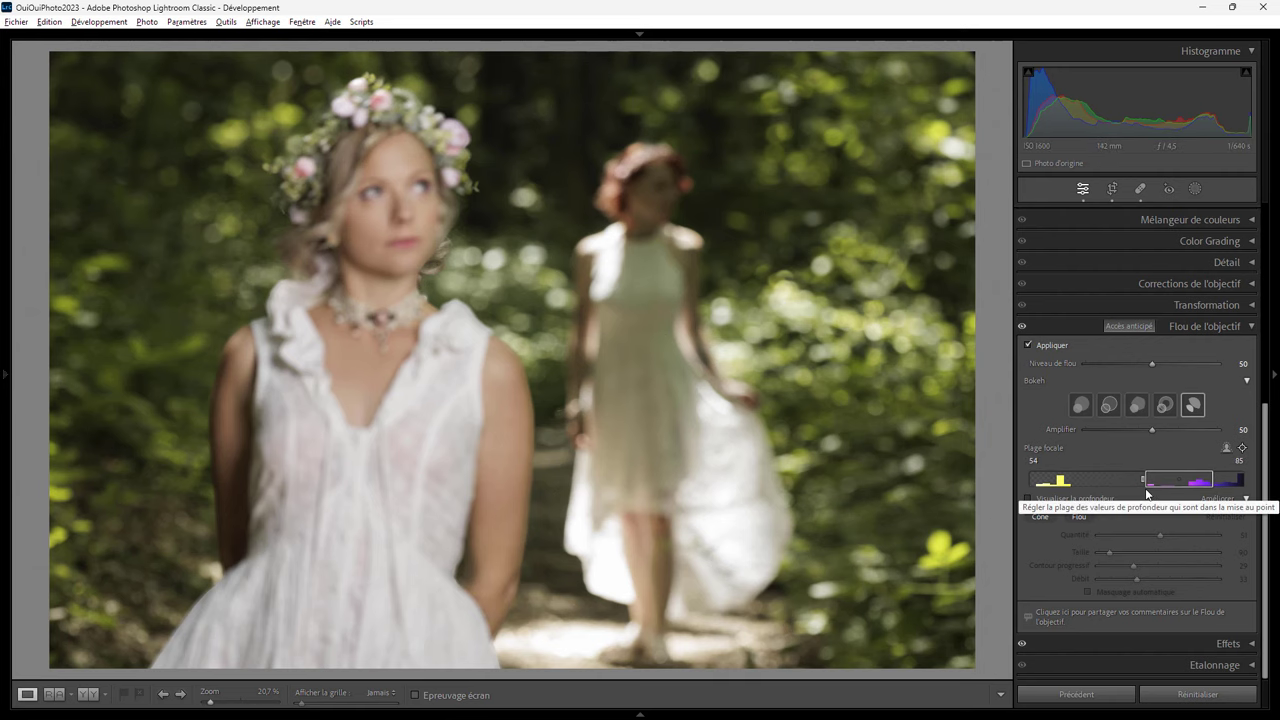
pyautogui.click(1225, 450)
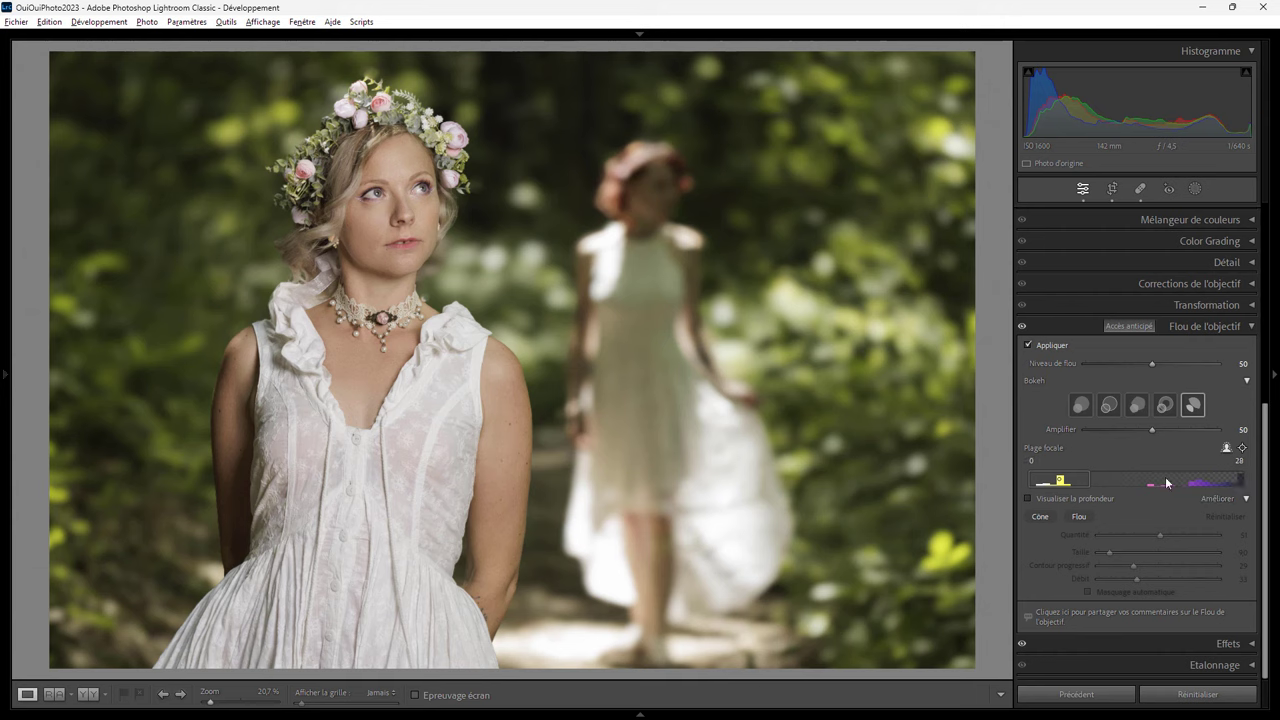
pyautogui.click(1040, 503)
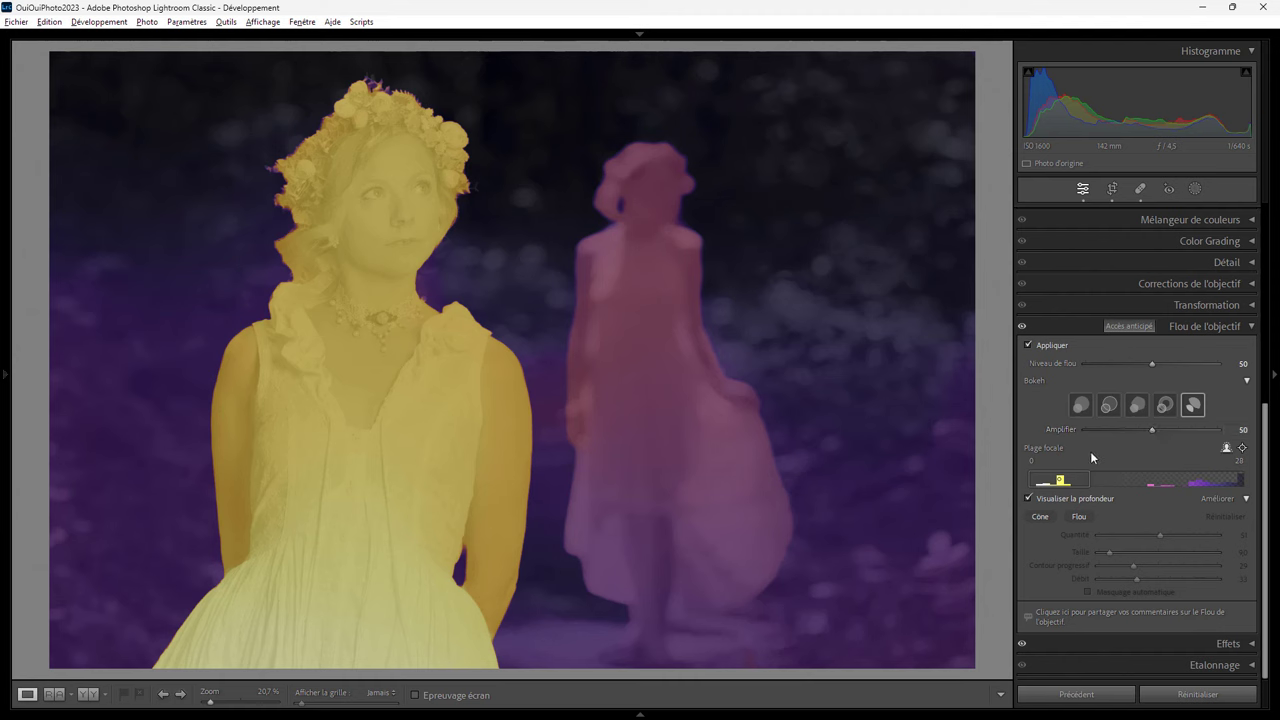
# Step: Compare the portrait with Lens Blur off and on at 100% zoom near the neck
pyautogui.click(1028, 345)
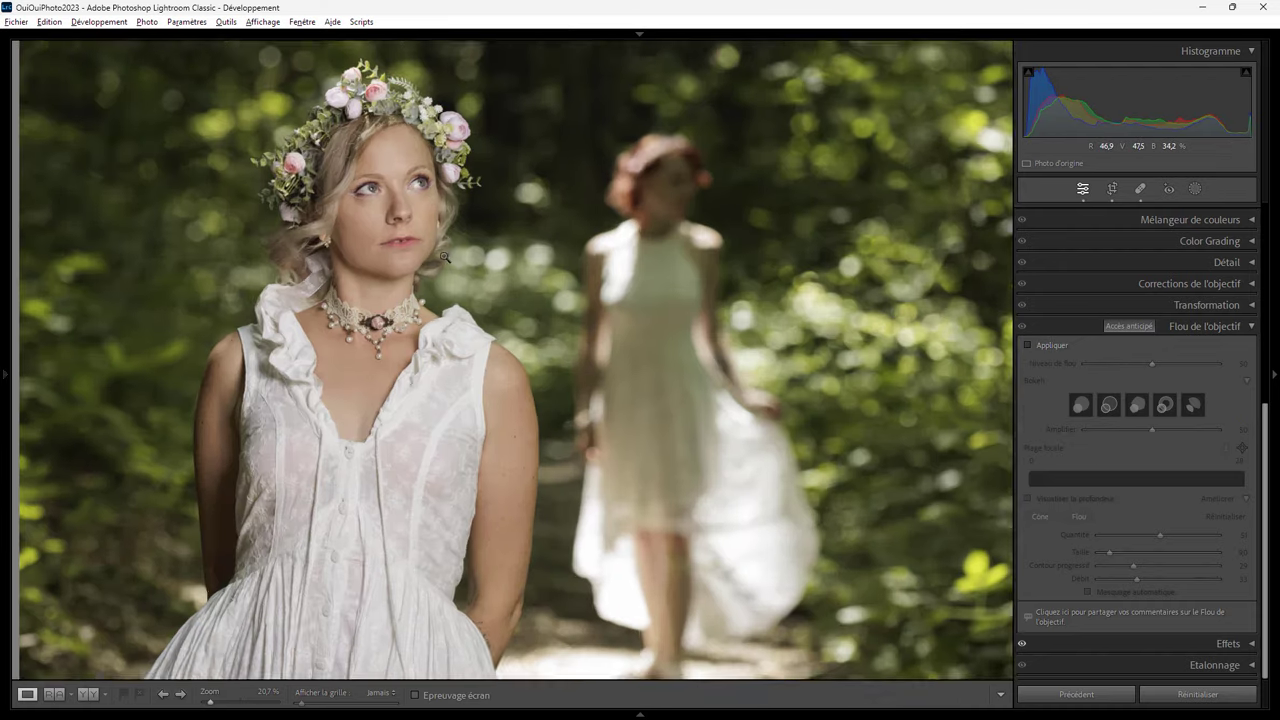
pyautogui.click(444, 258)
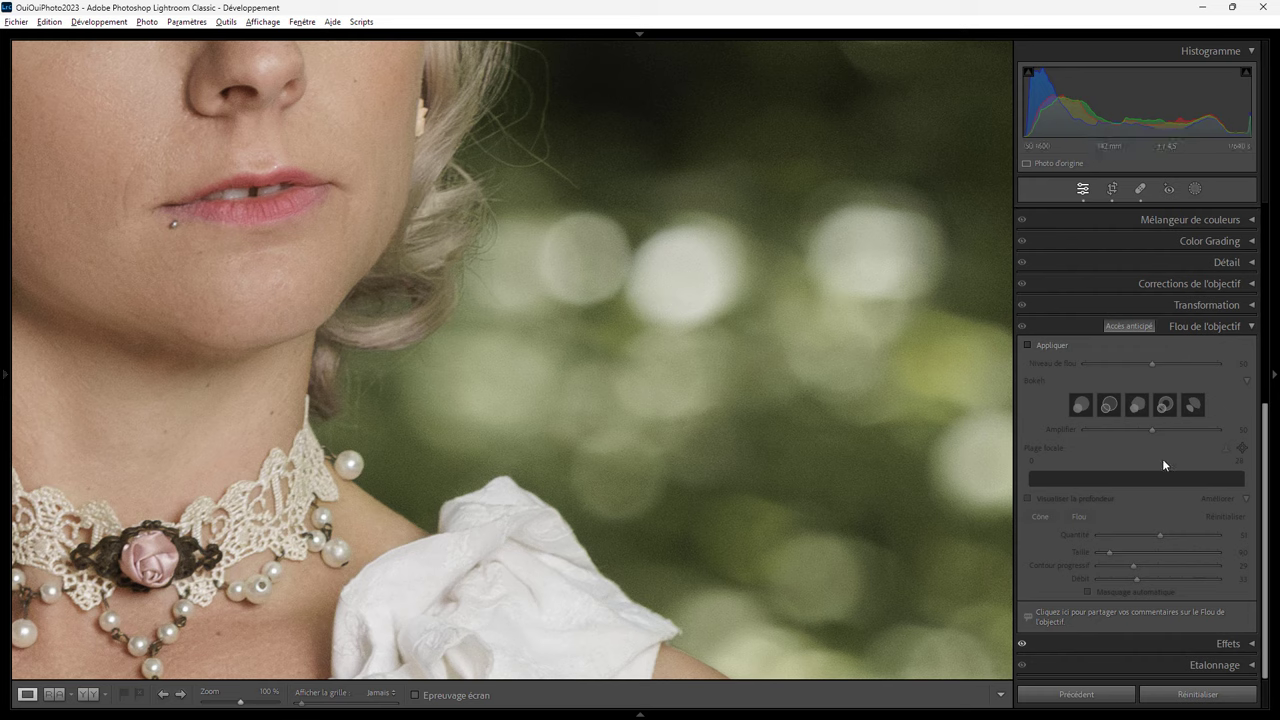
pyautogui.click(1041, 347)
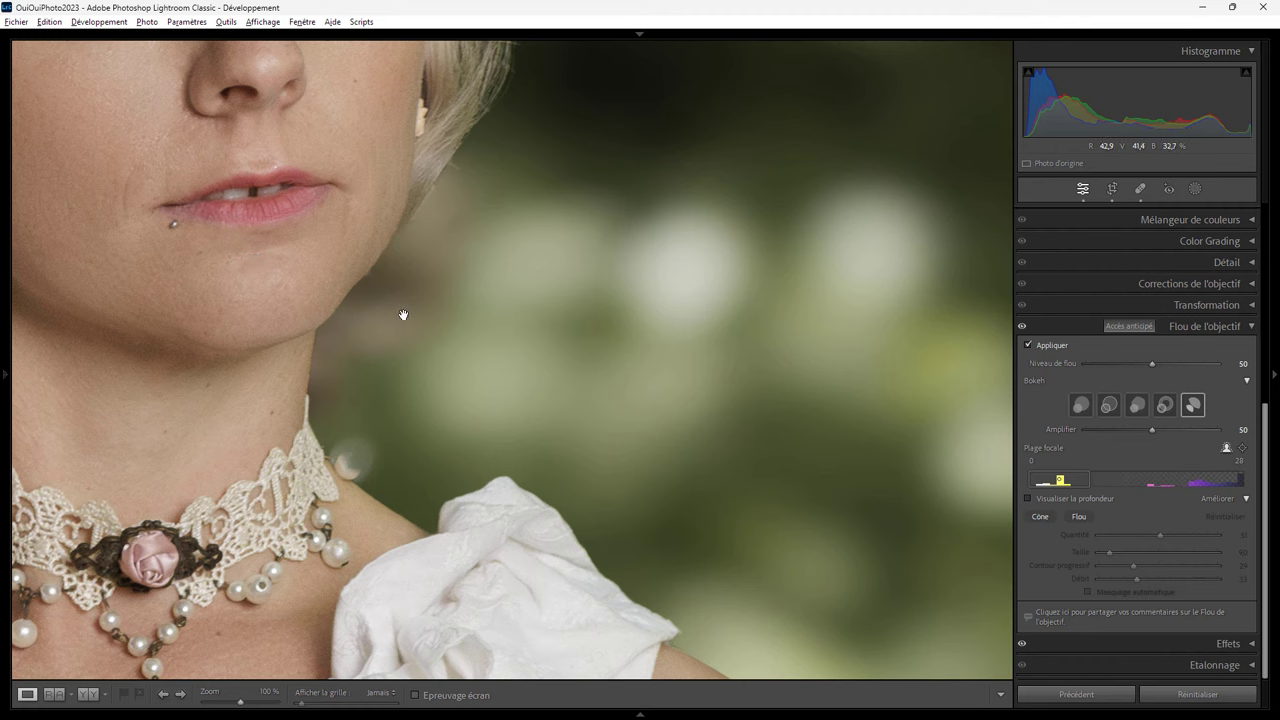
# Step: Expand the Refine section to show the Focus and Blur depth brush settings
pyautogui.click(1247, 499)
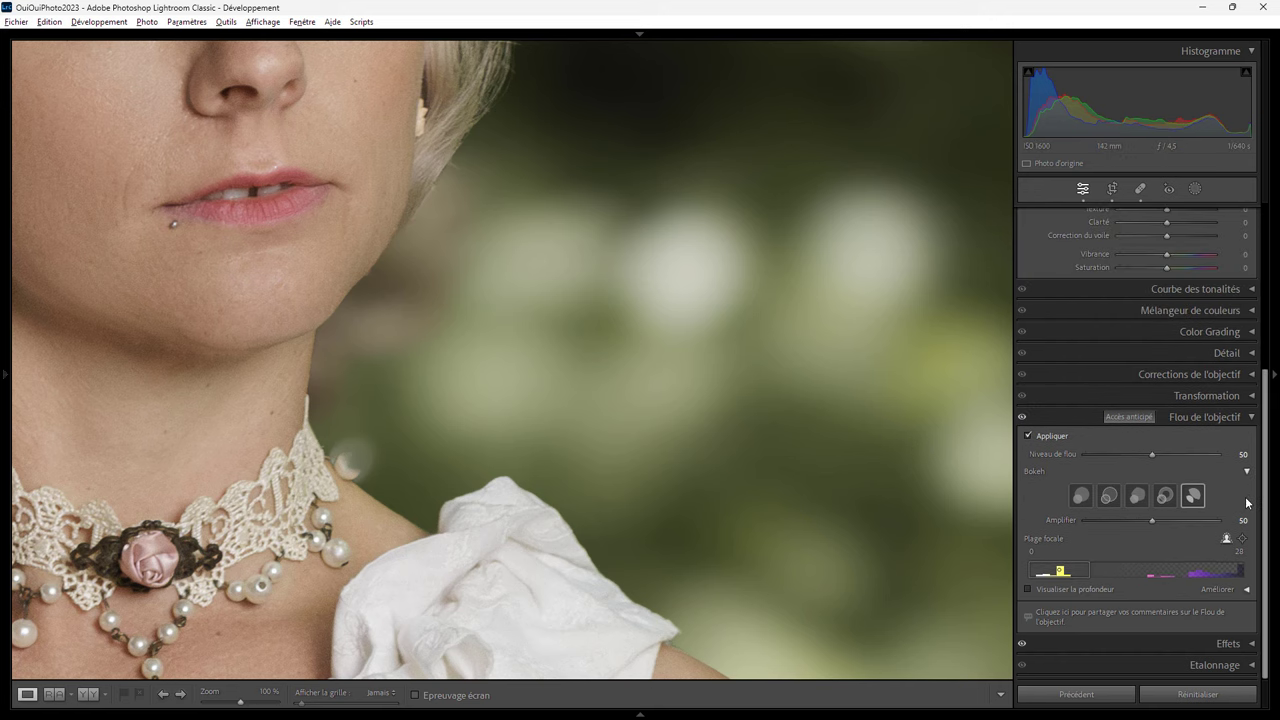
pyautogui.click(1246, 590)
pyautogui.moveTo(1266, 568); pyautogui.dragTo(1276, 646)
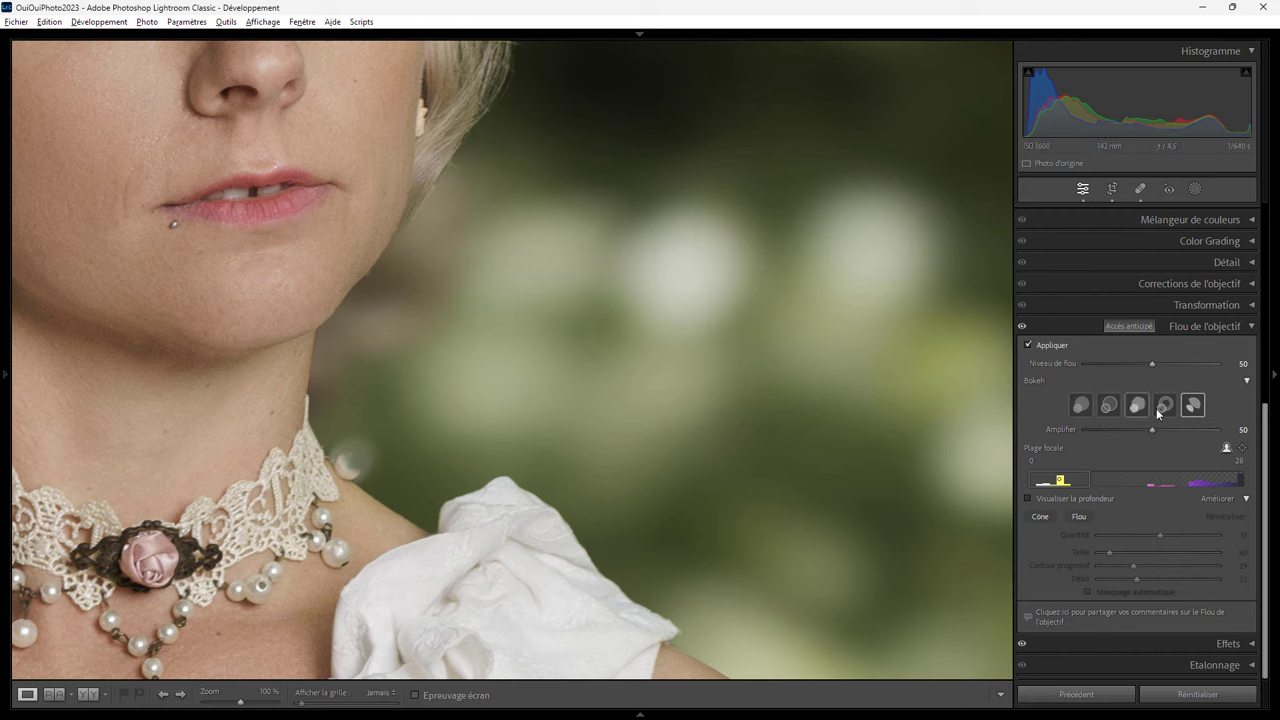
# Step: Lower Blur Amount to 7 and set the Focus refine brush to flow 30, amount 100
pyautogui.moveTo(1151, 364); pyautogui.dragTo(1108, 364)
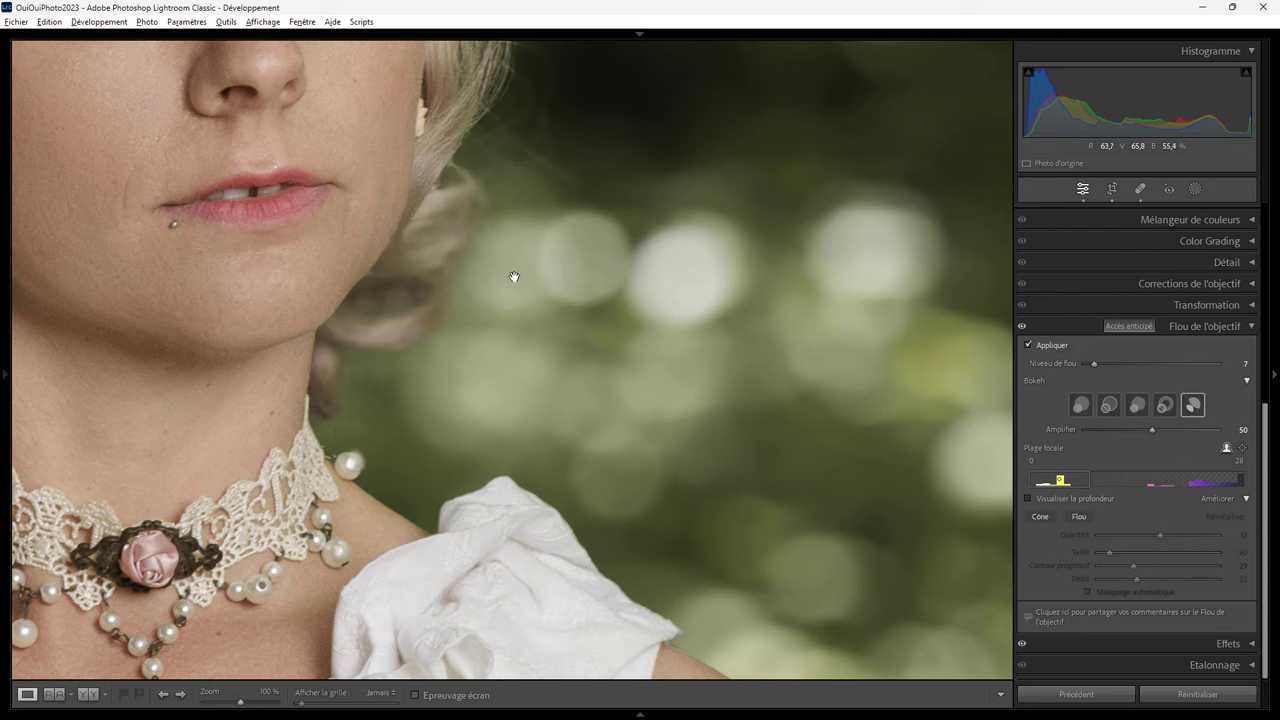
pyautogui.click(1039, 518)
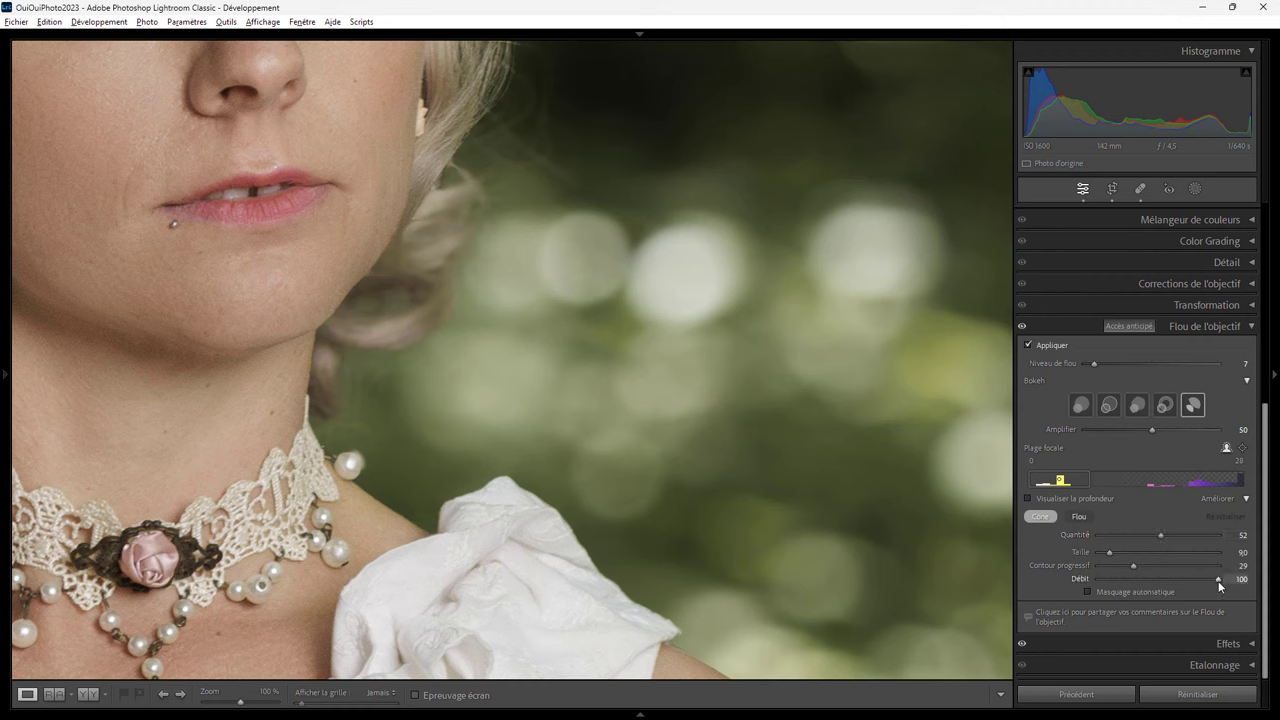
pyautogui.moveTo(1220, 579); pyautogui.dragTo(1105, 583)
pyautogui.moveTo(1133, 580); pyautogui.dragTo(1137, 582)
pyautogui.moveTo(1160, 535); pyautogui.dragTo(1232, 540)
pyautogui.click(446, 207)
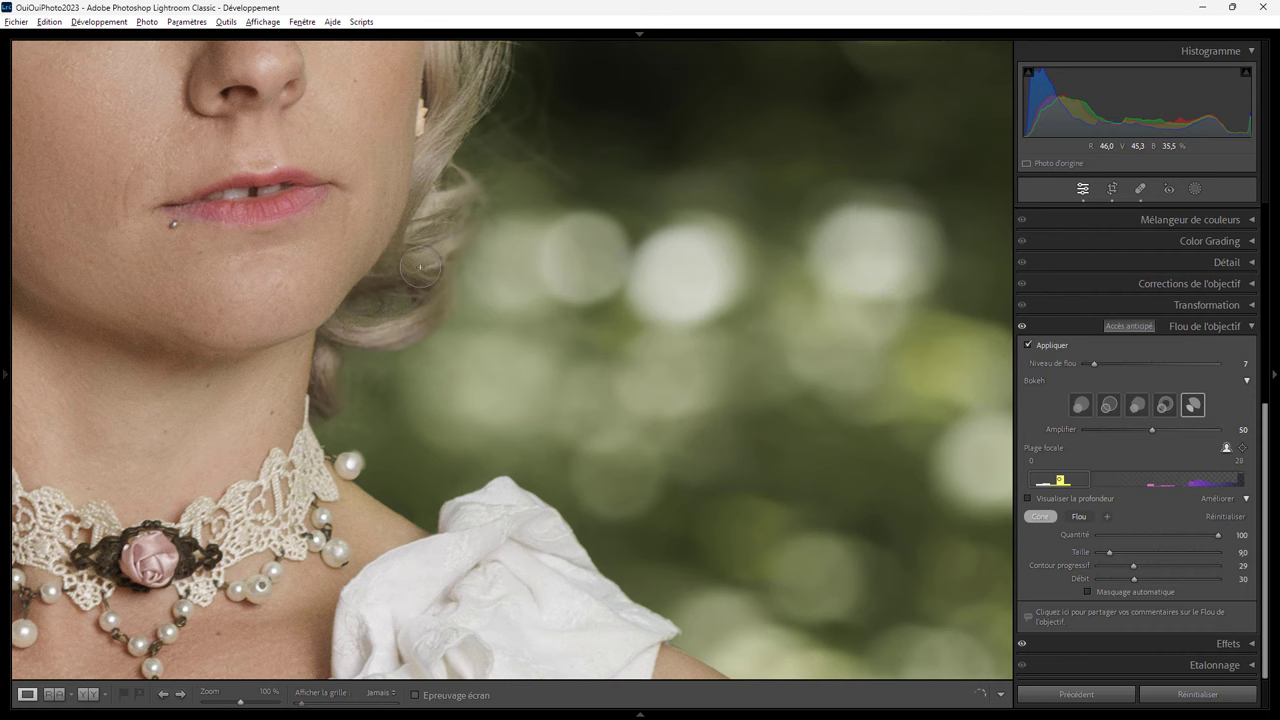
# Step: Show the depth map and paint the neck edge into focus with two Focus brush strokes
pyautogui.click(1056, 497)
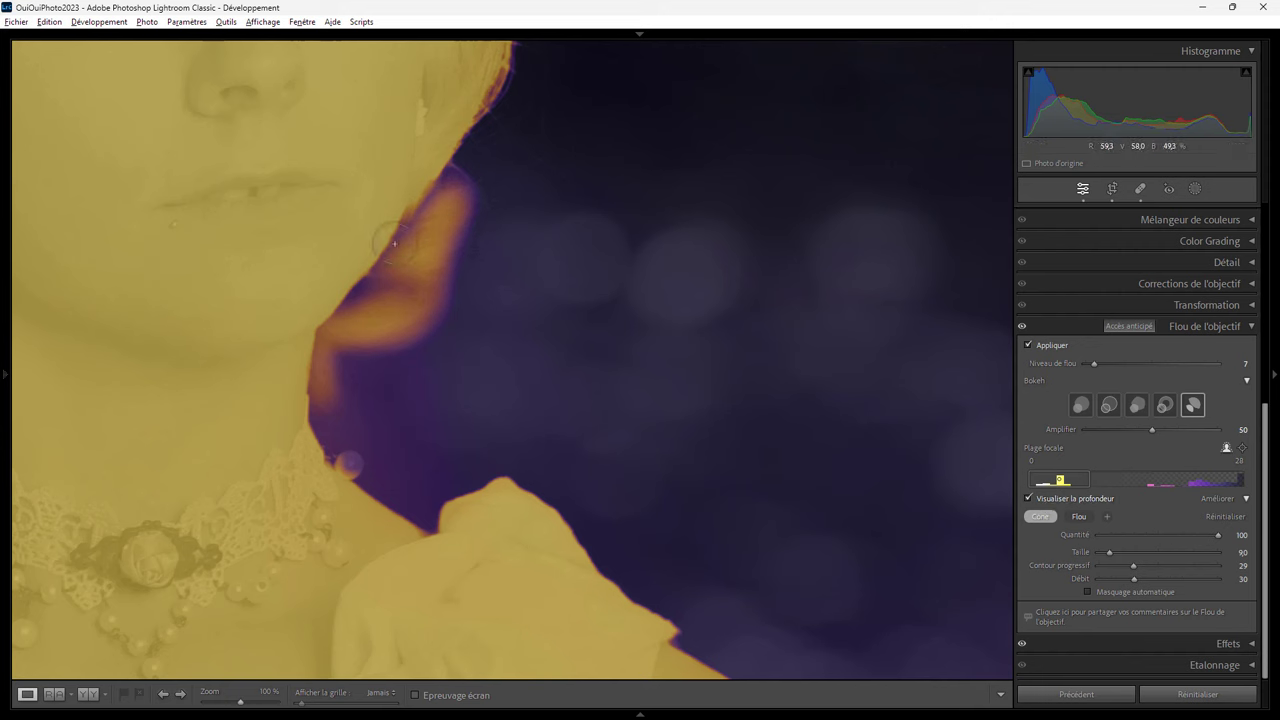
pyautogui.moveTo(450, 192)
pyautogui.mouseDown()
pyautogui.moveTo(364, 280)
pyautogui.moveTo(420, 162)
pyautogui.moveTo(398, 328)
pyautogui.mouseUp()
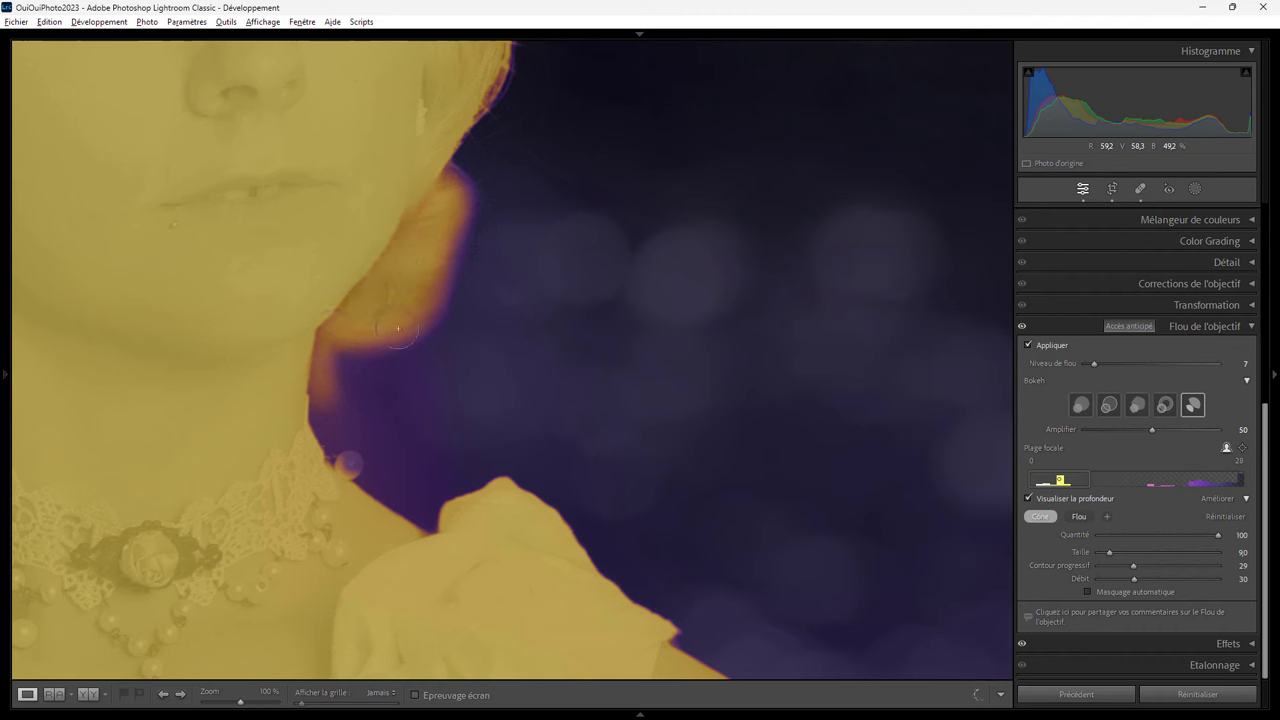
pyautogui.moveTo(453, 212); pyautogui.dragTo(324, 396)
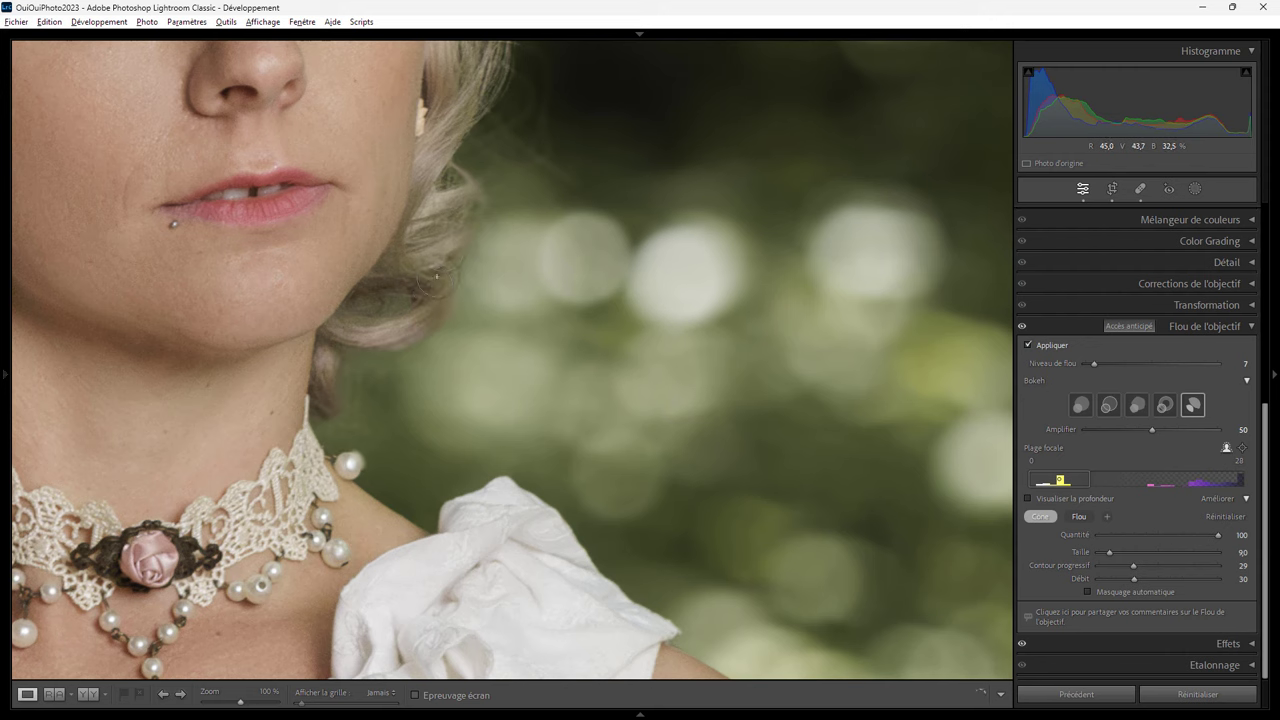
# Step: Touch up focus near the hair edge, then pan the 100% view up to the eyes
pyautogui.moveTo(445, 240); pyautogui.dragTo(452, 258)
pyautogui.moveTo(530, 163); pyautogui.dragTo(550, 379)
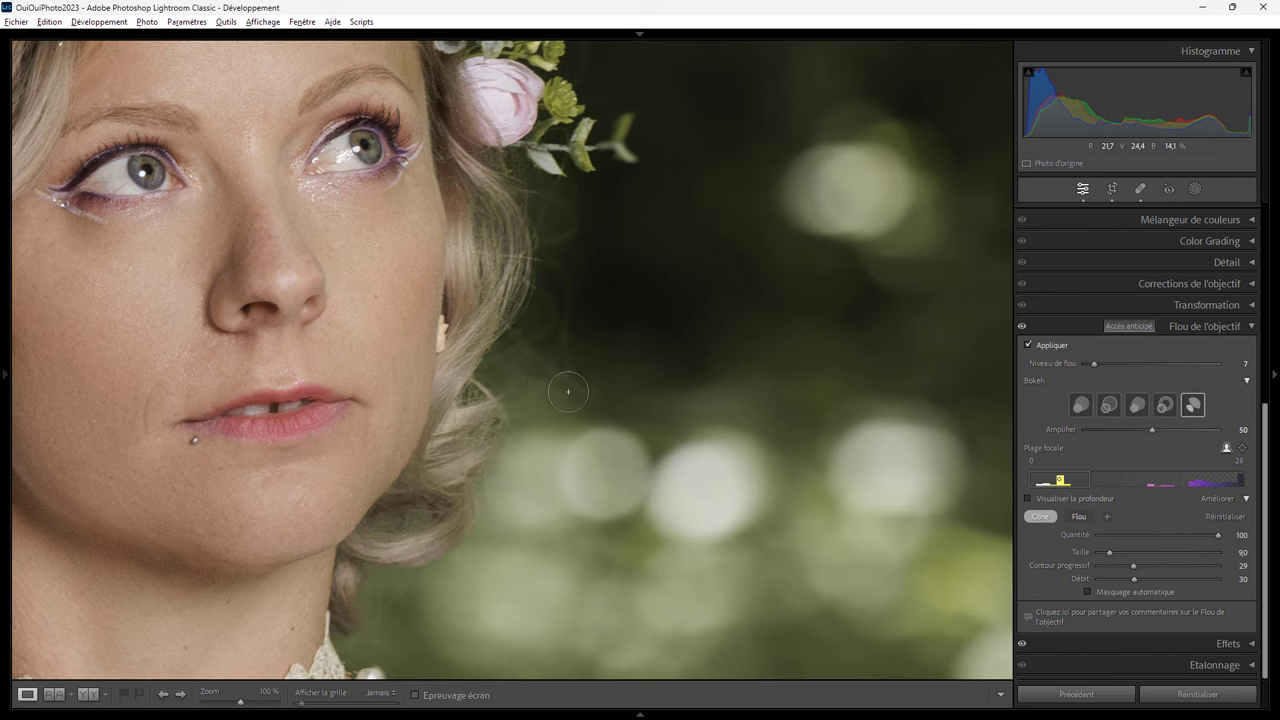
# Step: Set Blur Amount to 79 and pan the 100% view over the flower crown and face
pyautogui.moveTo(1096, 361); pyautogui.dragTo(1167, 362)
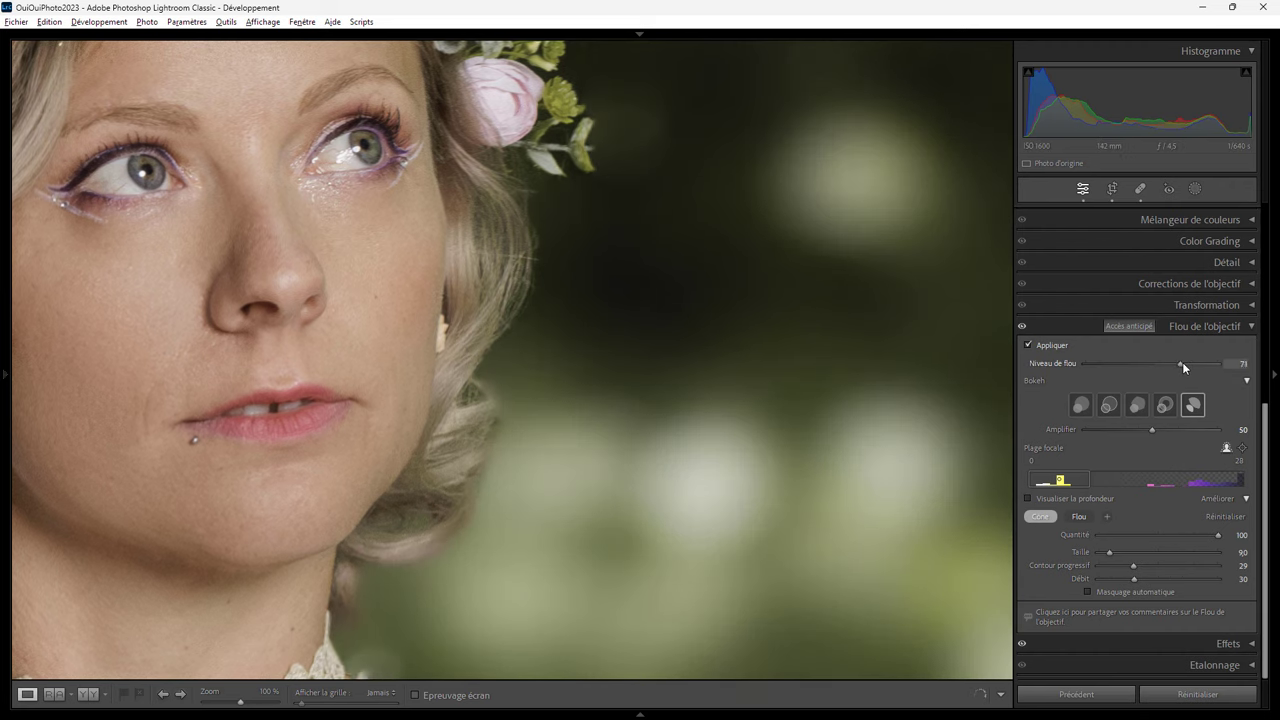
pyautogui.moveTo(1194, 362); pyautogui.dragTo(1192, 362)
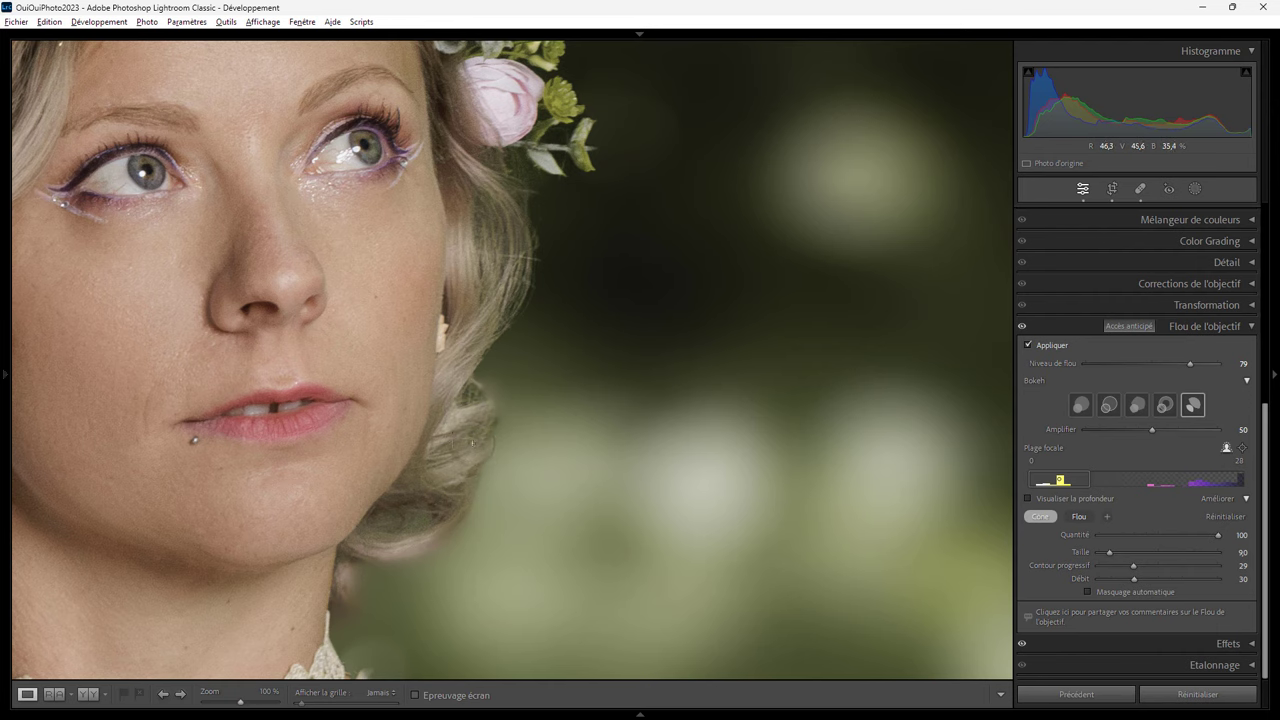
pyautogui.moveTo(494, 202); pyautogui.dragTo(556, 449)
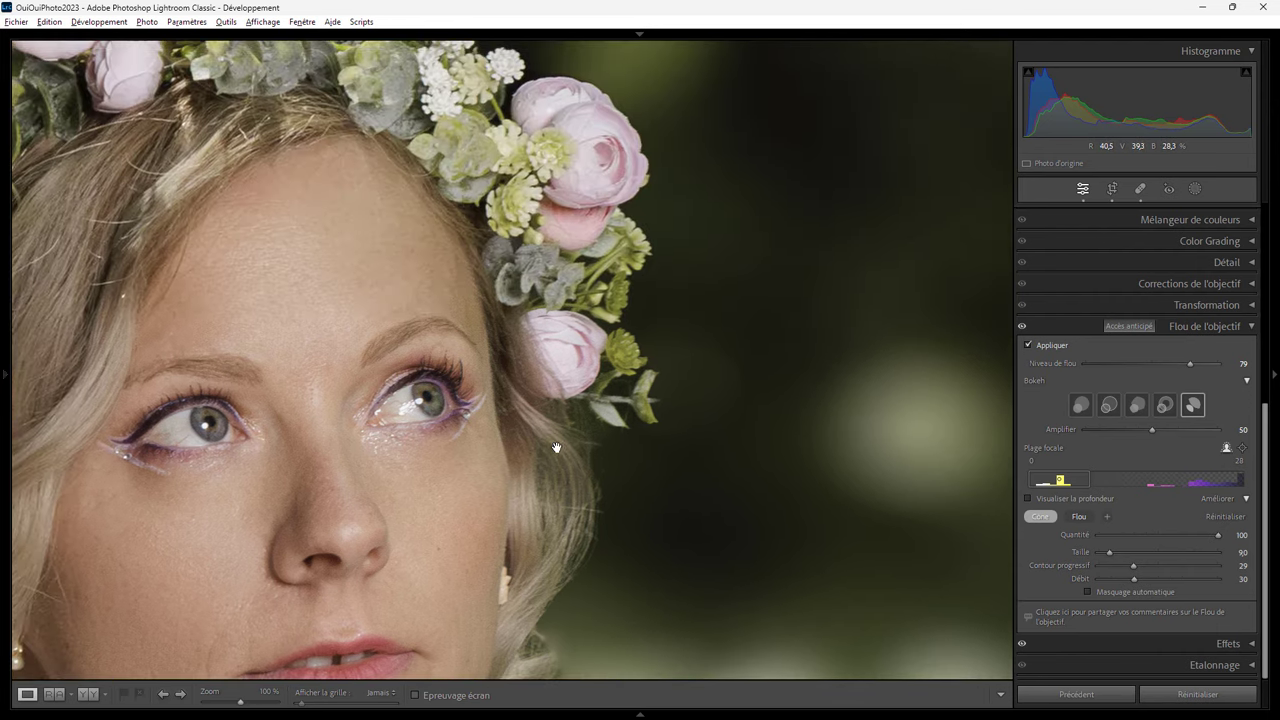
pyautogui.moveTo(554, 244); pyautogui.dragTo(626, 455)
pyautogui.moveTo(544, 293); pyautogui.dragTo(774, 348)
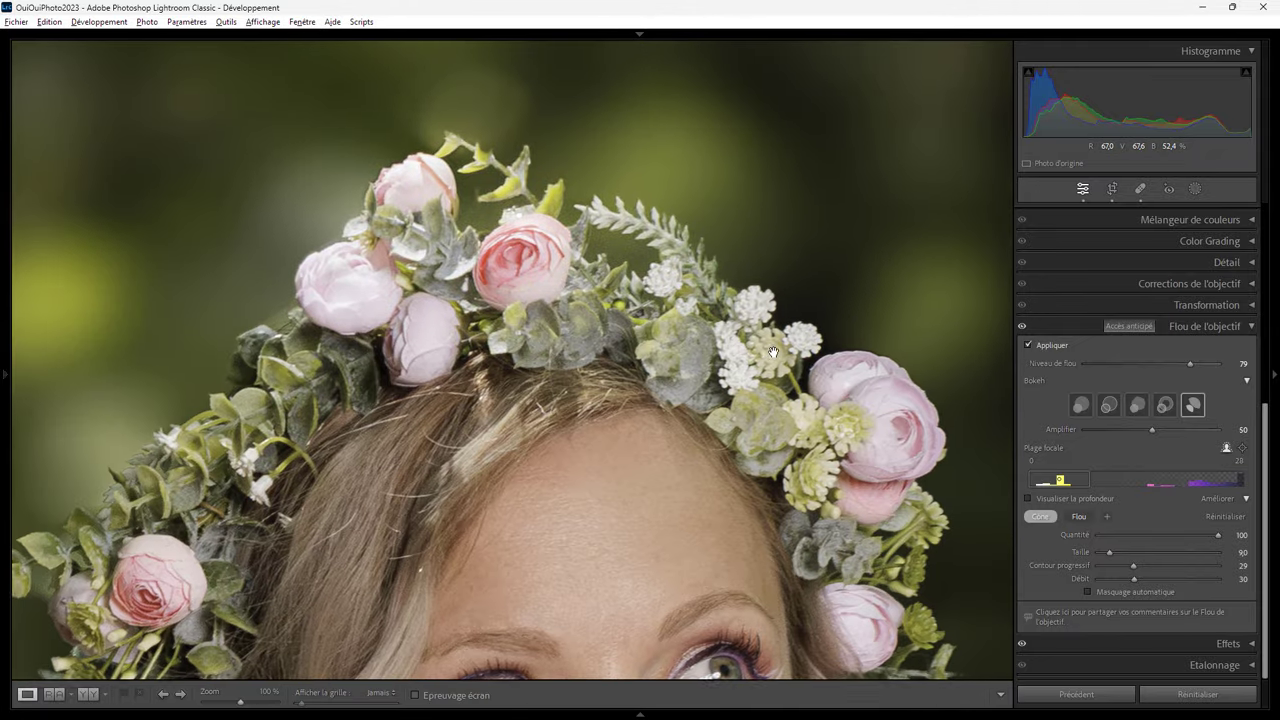
pyautogui.moveTo(470, 255)
pyautogui.mouseDown()
pyautogui.moveTo(497, 460)
pyautogui.moveTo(577, 300)
pyautogui.mouseUp()
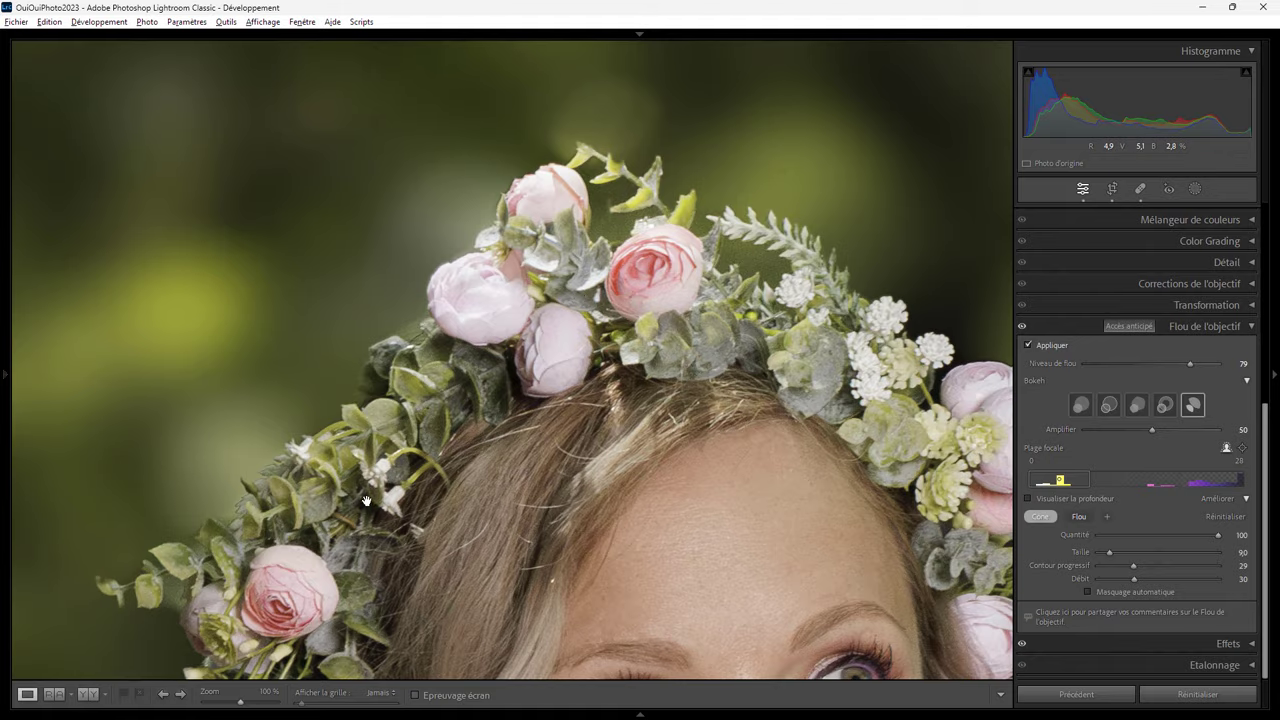
pyautogui.moveTo(367, 501); pyautogui.dragTo(487, 372)
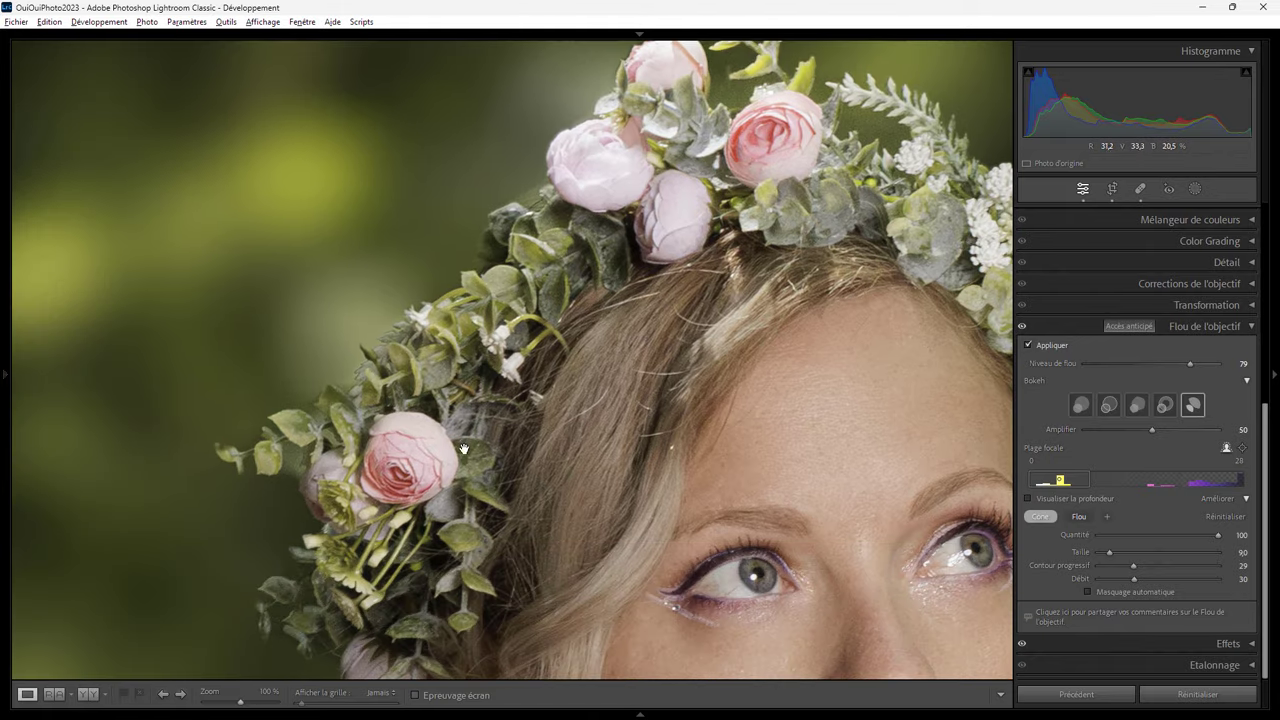
pyautogui.moveTo(464, 449); pyautogui.dragTo(483, 279)
pyautogui.moveTo(453, 355); pyautogui.dragTo(487, 255)
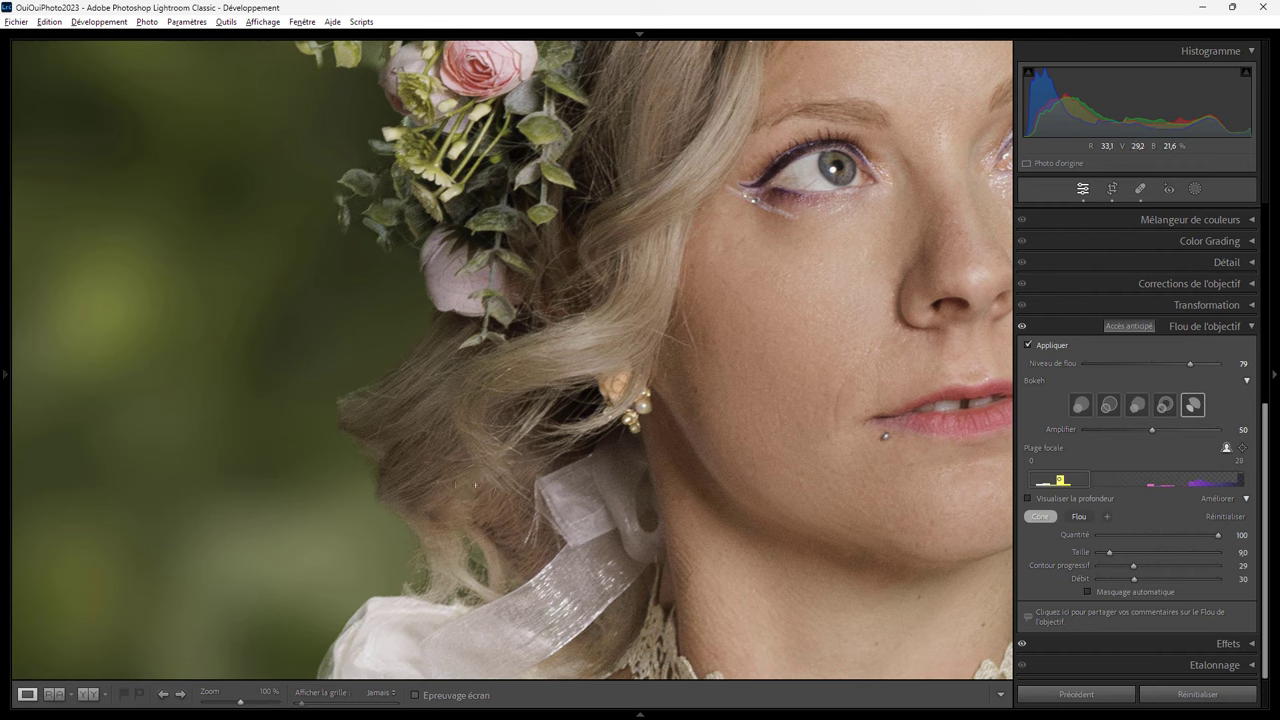
# Step: Compare Blur Amount near 0, then settle it at 52
pyautogui.moveTo(1190, 363); pyautogui.dragTo(1080, 354)
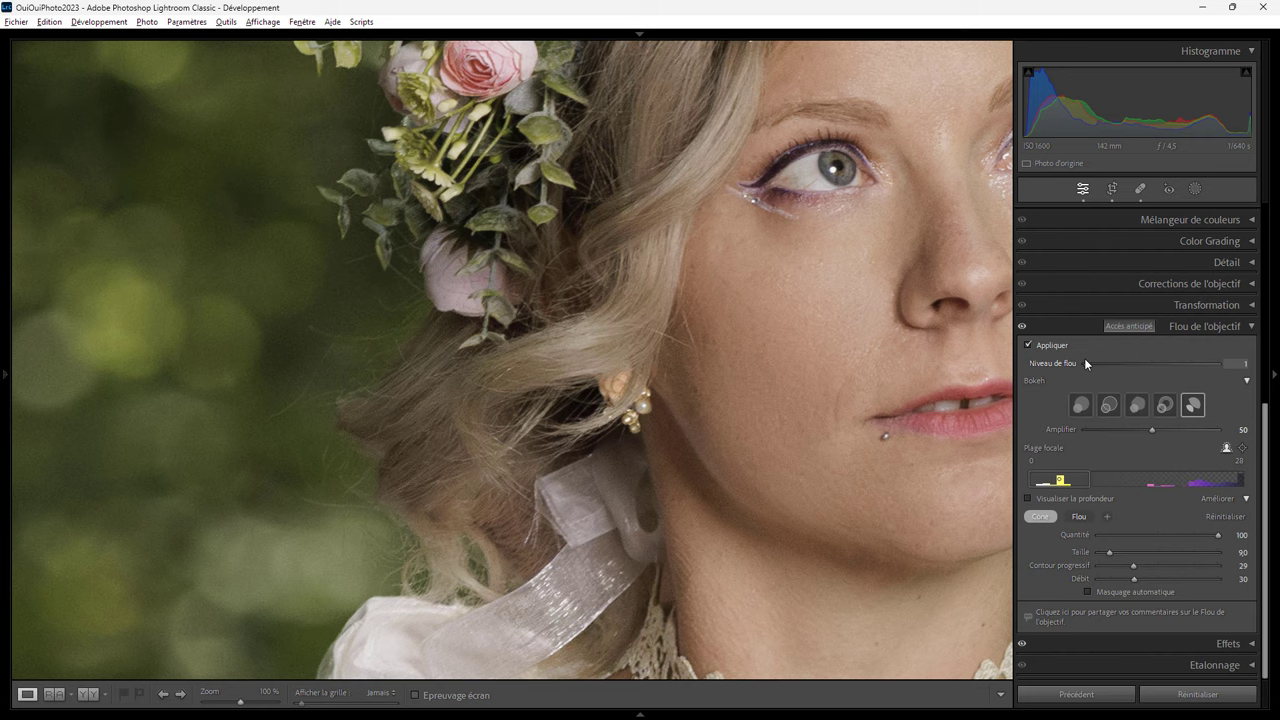
pyautogui.moveTo(1086, 363); pyautogui.dragTo(1096, 370)
pyautogui.moveTo(1094, 365); pyautogui.dragTo(1118, 362)
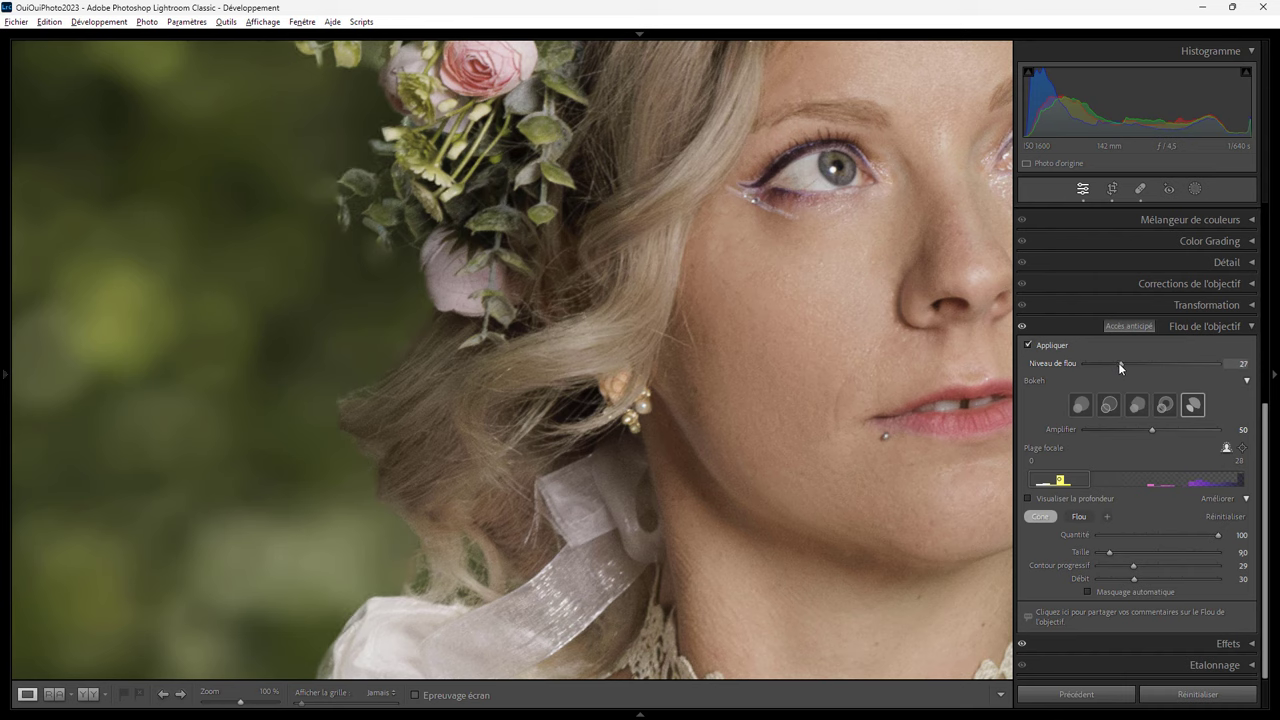
pyautogui.moveTo(1118, 362); pyautogui.dragTo(1152, 363)
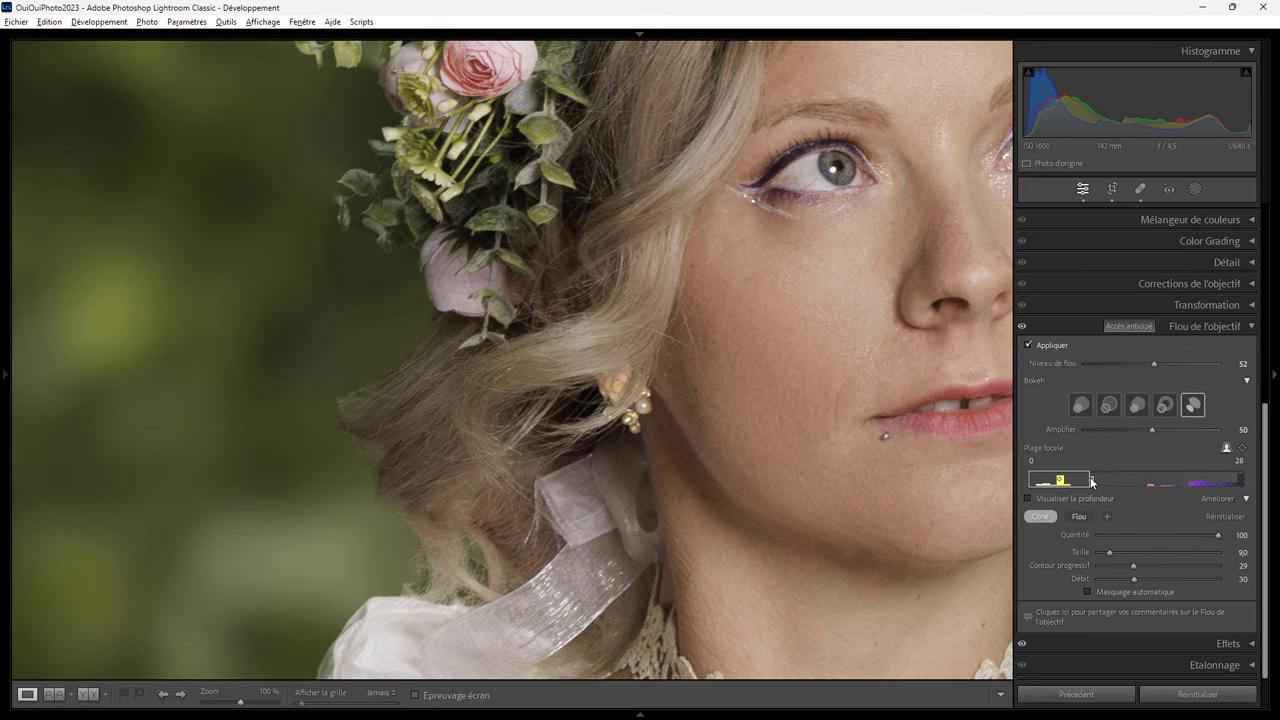
# Step: Widen the Focal Range to 0–32, deselect the Focus brush, and fit the whole photo
pyautogui.moveTo(1095, 482); pyautogui.dragTo(1112, 483)
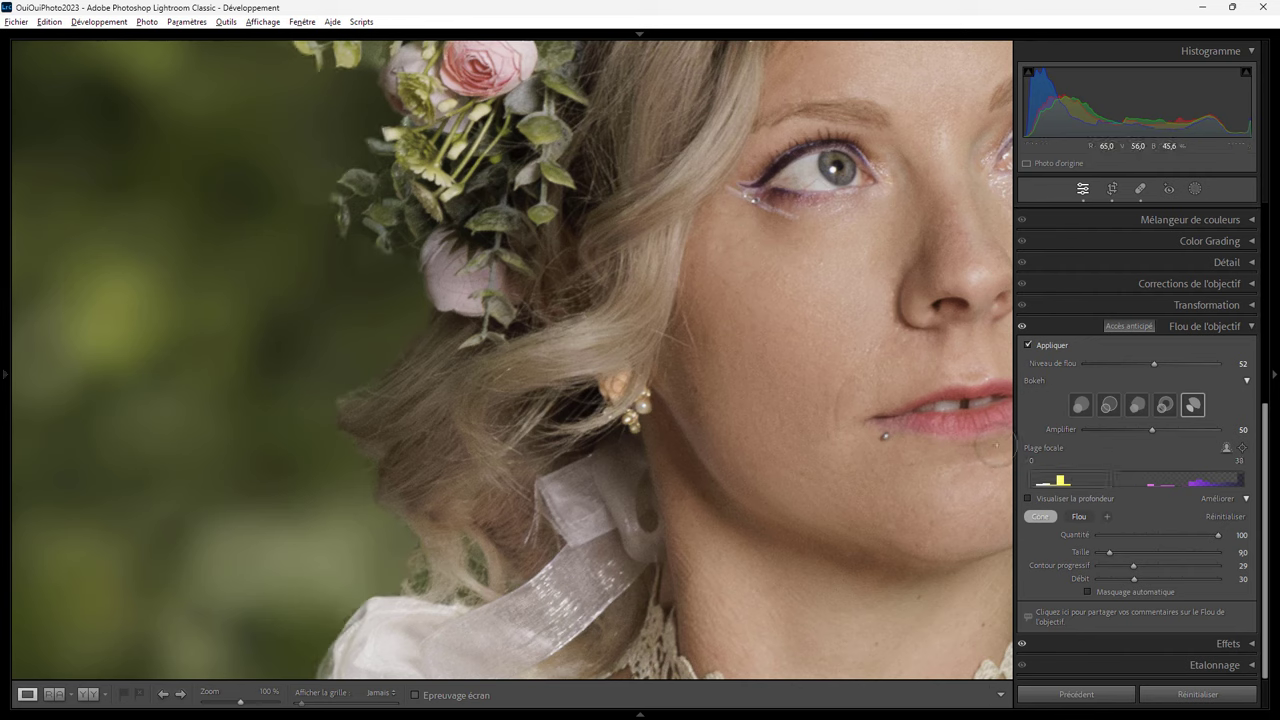
pyautogui.moveTo(1116, 483)
pyautogui.mouseDown()
pyautogui.moveTo(1183, 485)
pyautogui.moveTo(1102, 485)
pyautogui.mouseUp()
pyautogui.click(1040, 516)
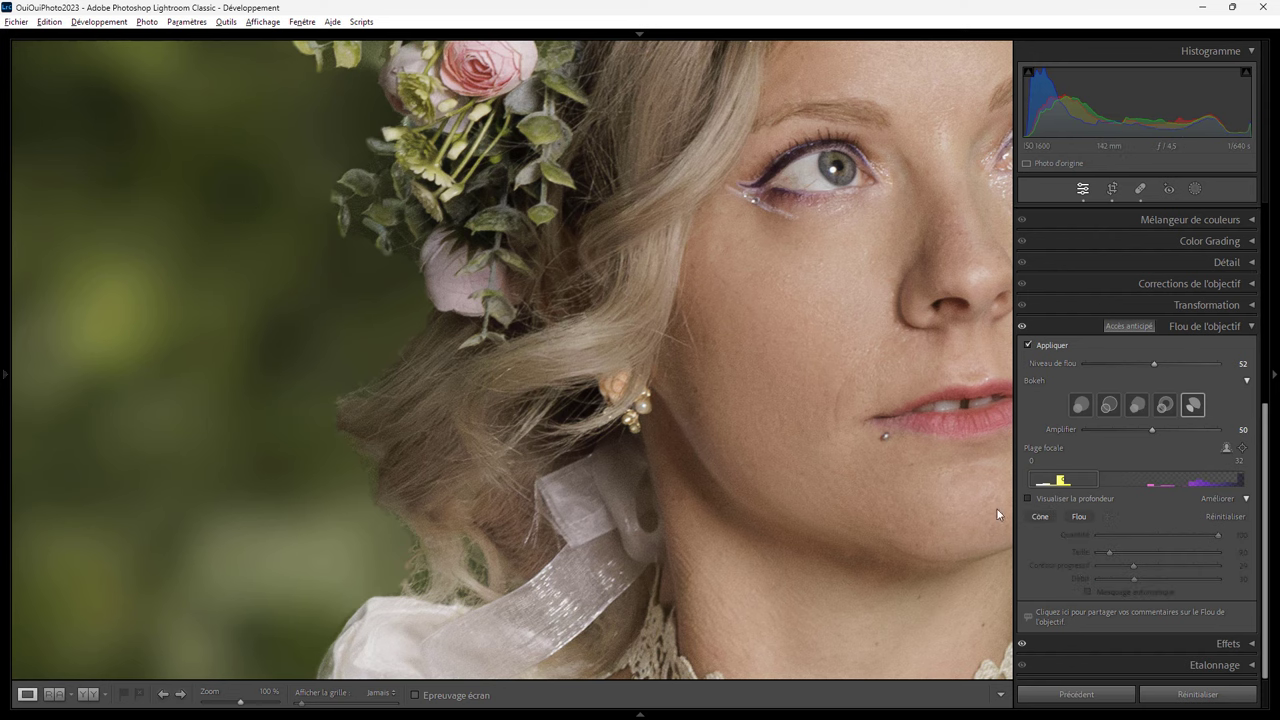
pyautogui.click(649, 375)
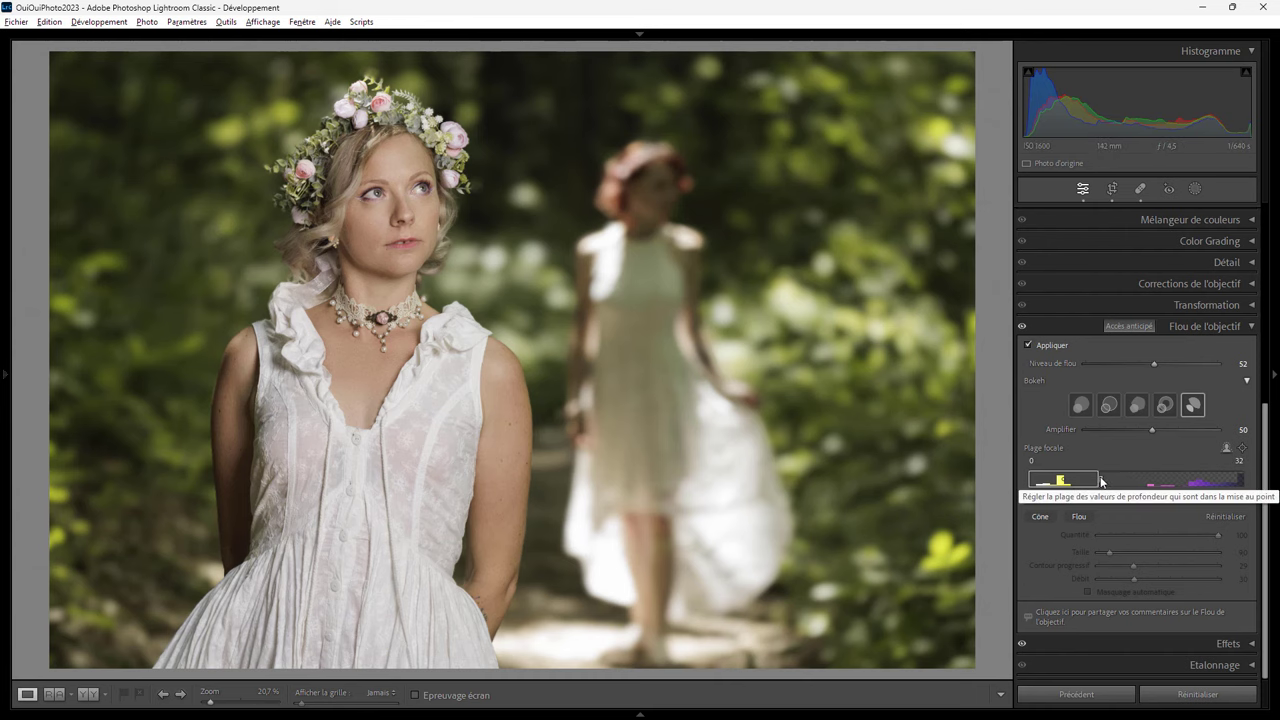
# Step: Enter 100 as the Niveau de flou and drag the Plage focale edge out to 49
pyautogui.click(1241, 364)
pyautogui.write('100')
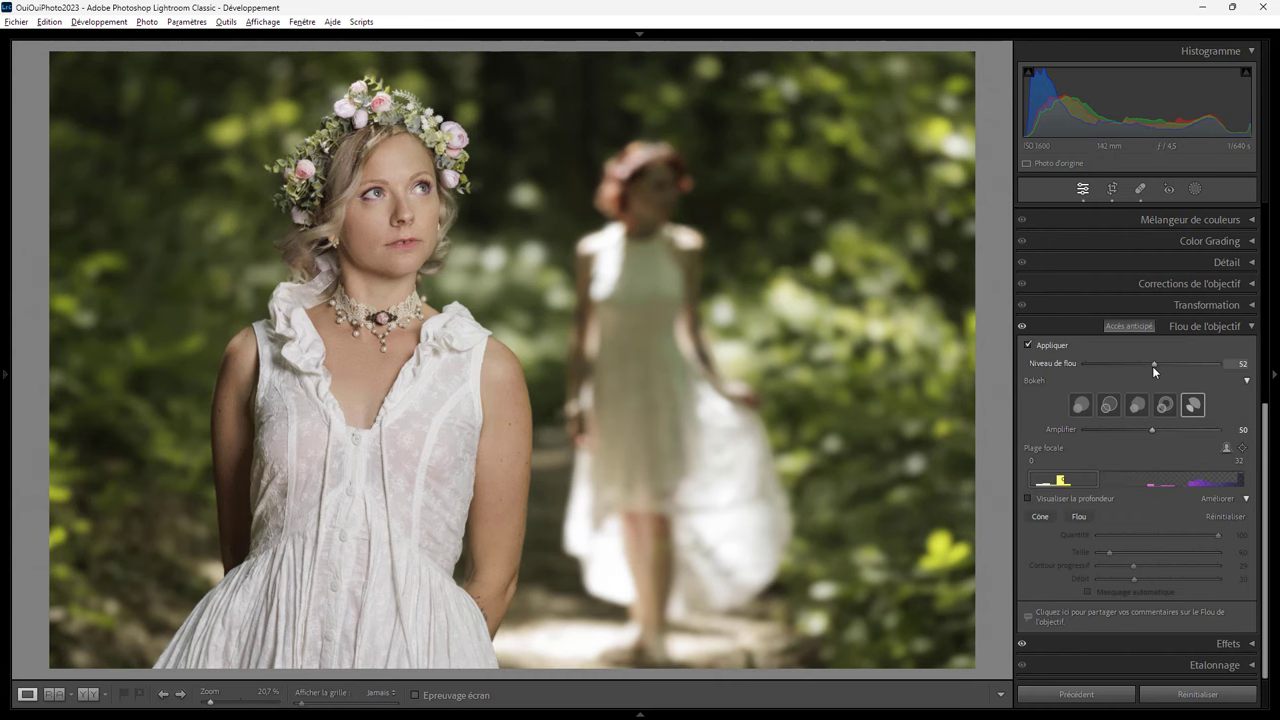
pyautogui.press('Return')
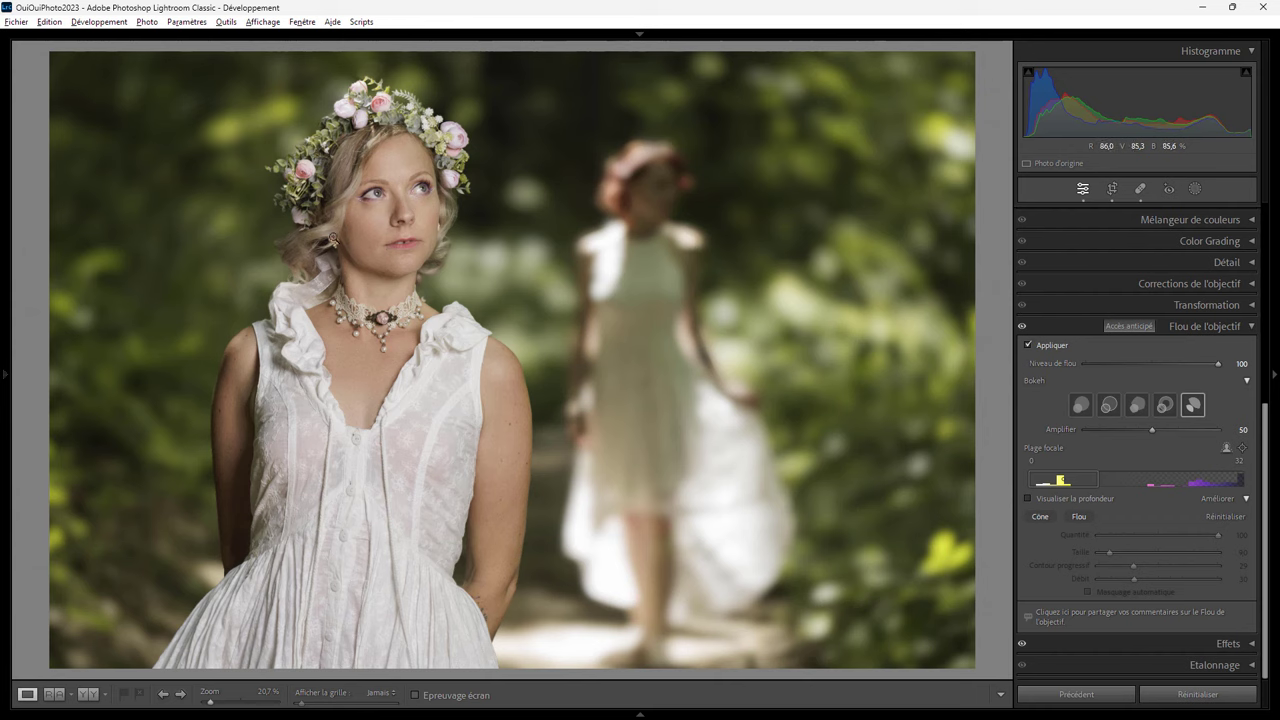
pyautogui.moveTo(1102, 483)
pyautogui.mouseDown()
pyautogui.moveTo(1187, 477)
pyautogui.moveTo(1133, 483)
pyautogui.mouseUp()
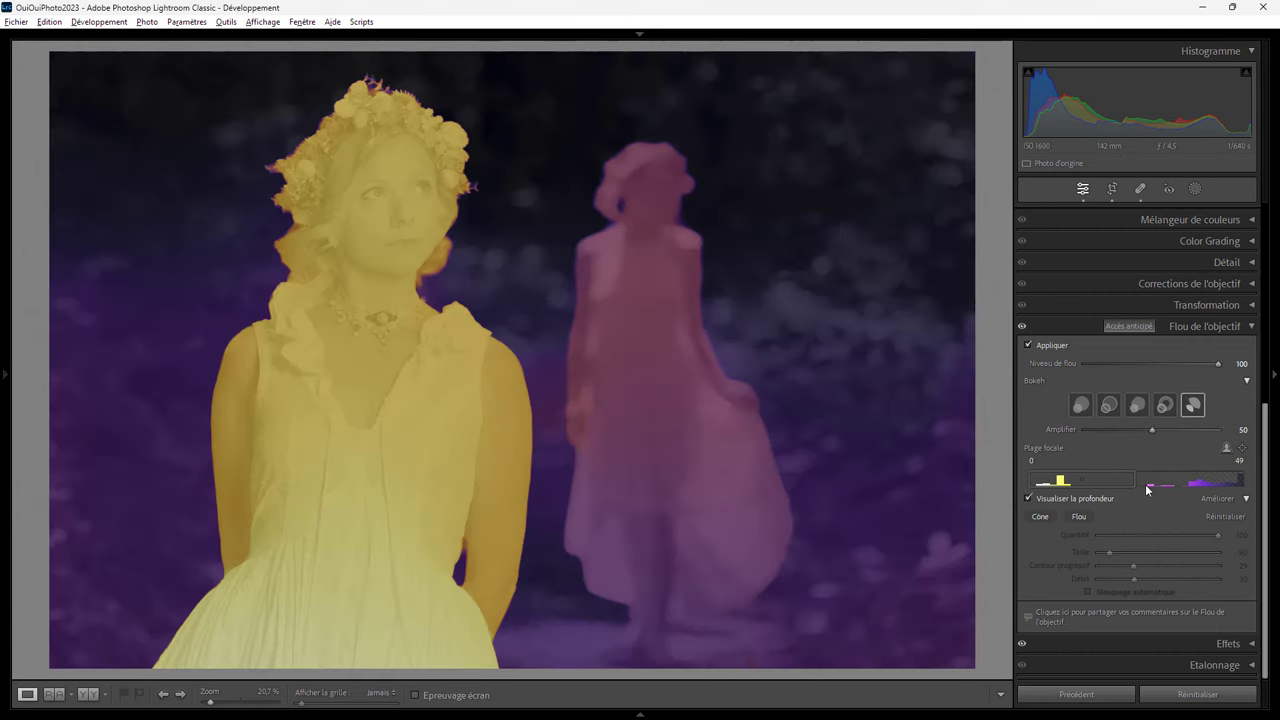
# Step: Narrow the Plage focale to 0–29, then try a Focus stroke on the back figure and undo it
pyautogui.moveTo(1138, 483); pyautogui.dragTo(1168, 485)
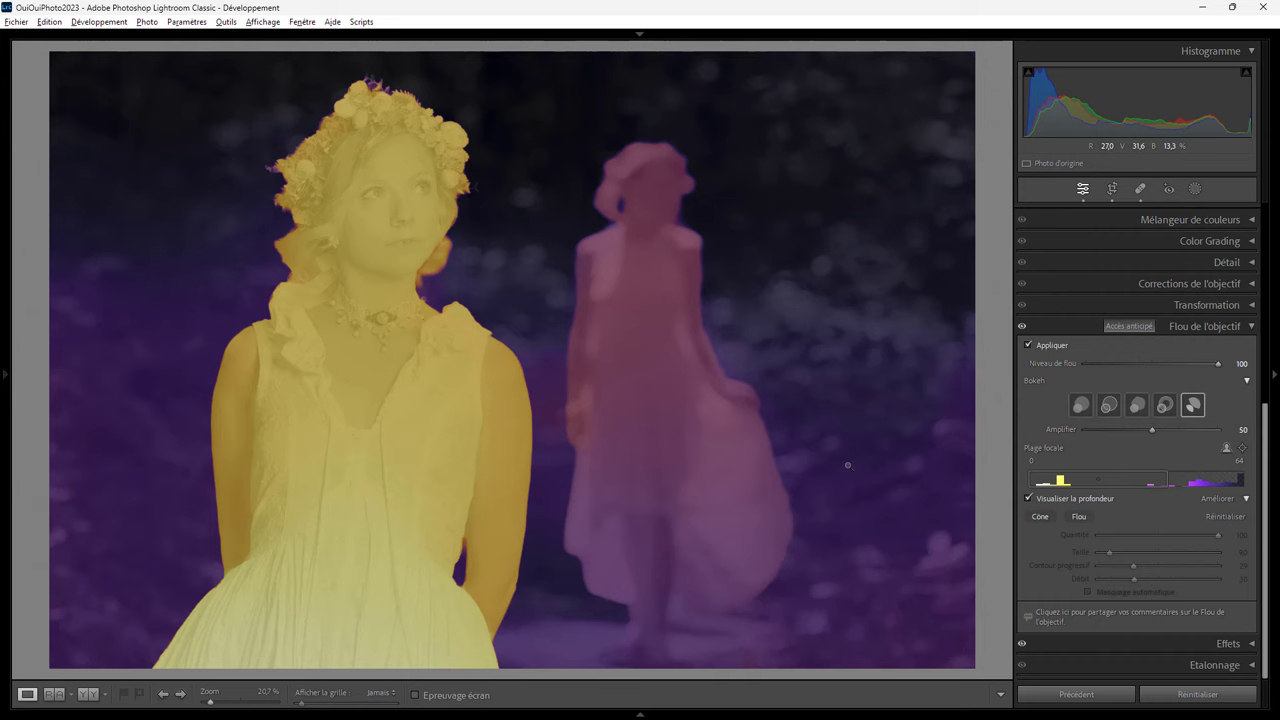
pyautogui.moveTo(1178, 480); pyautogui.dragTo(1095, 481)
pyautogui.click(1037, 518)
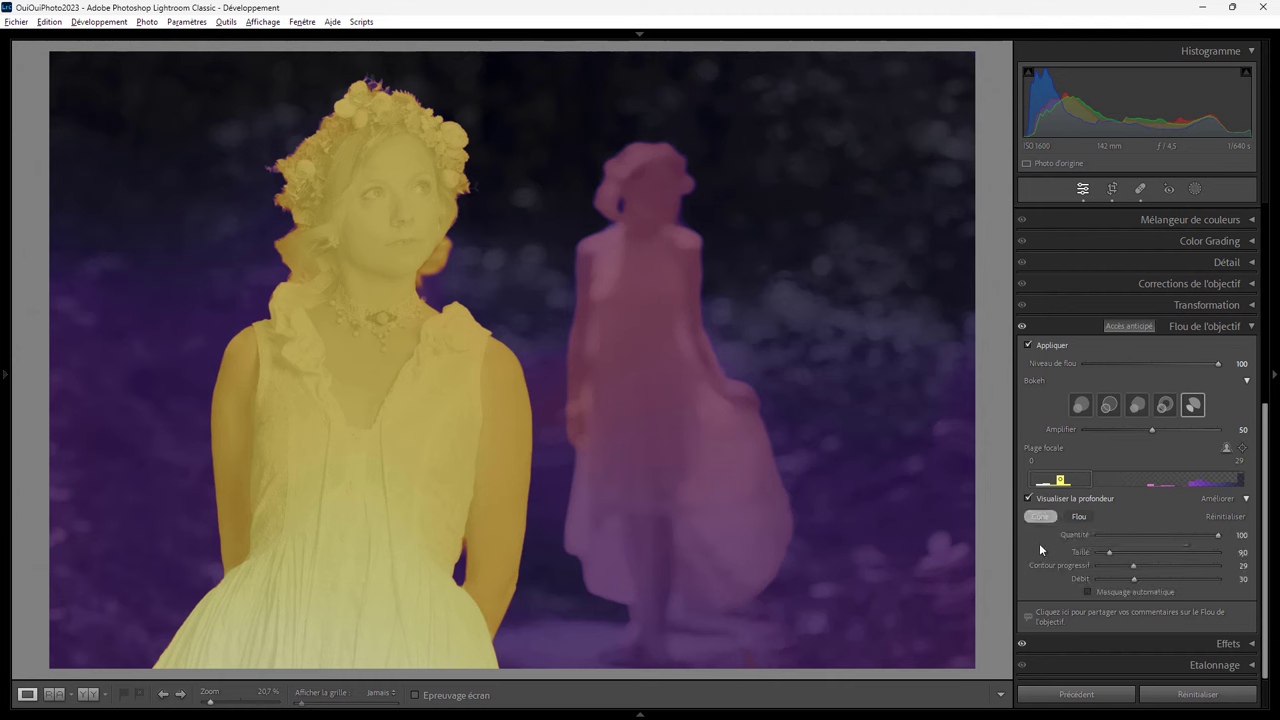
pyautogui.click(1079, 516)
pyautogui.click(1041, 518)
pyautogui.moveTo(642, 218)
pyautogui.mouseDown()
pyautogui.moveTo(738, 478)
pyautogui.moveTo(626, 259)
pyautogui.mouseUp()
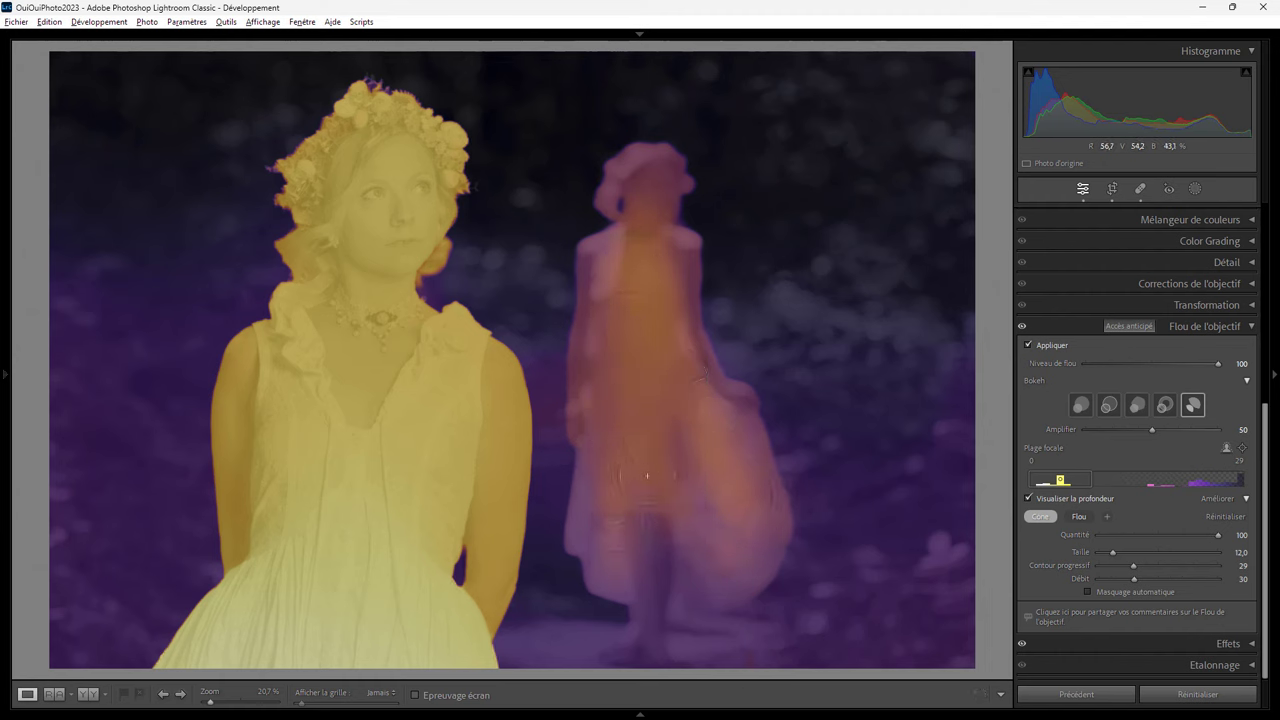
pyautogui.hotkey('ctrl', 'z')
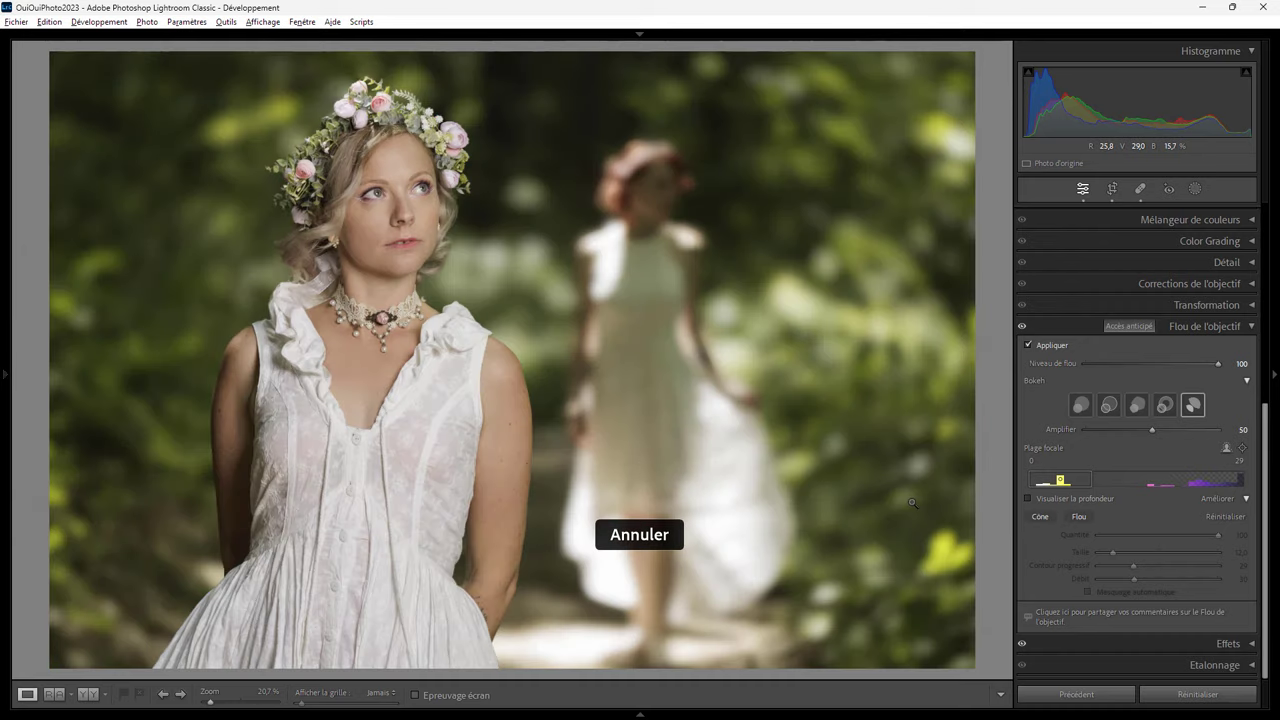
# Step: Show the depth map and paint the Blur brush over the background woman's body and dress
pyautogui.click(1028, 498)
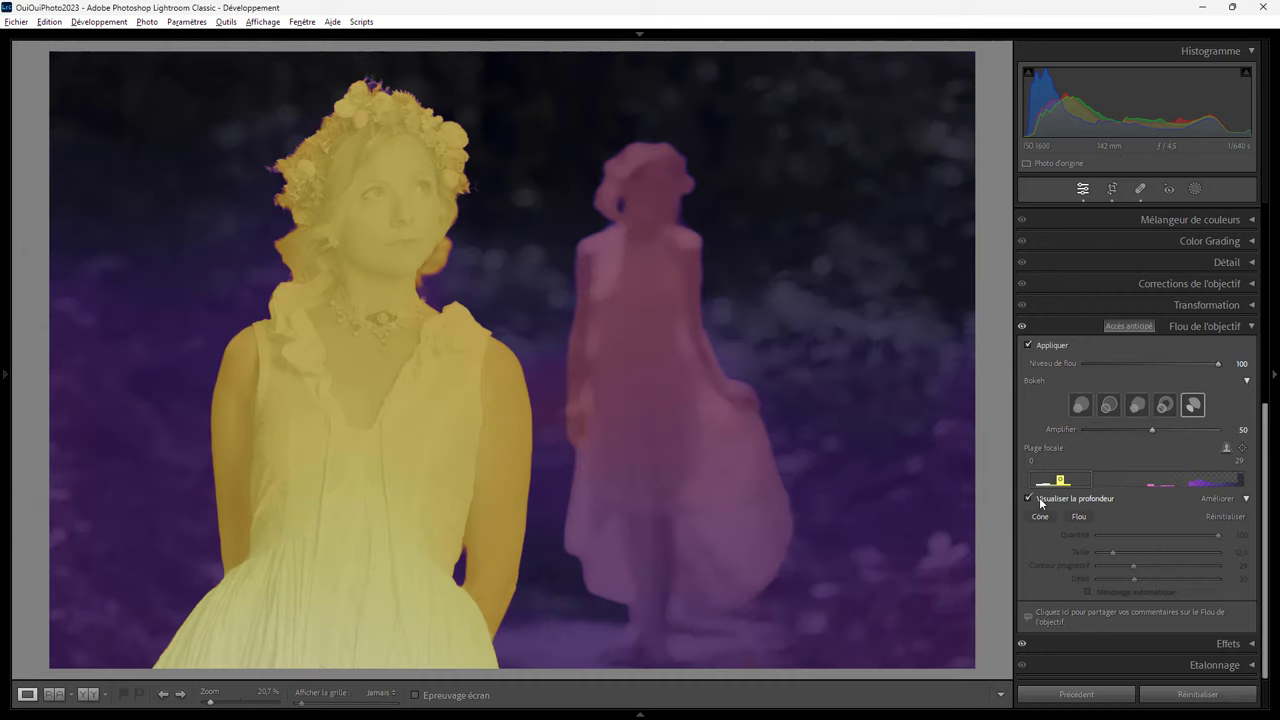
pyautogui.click(1085, 519)
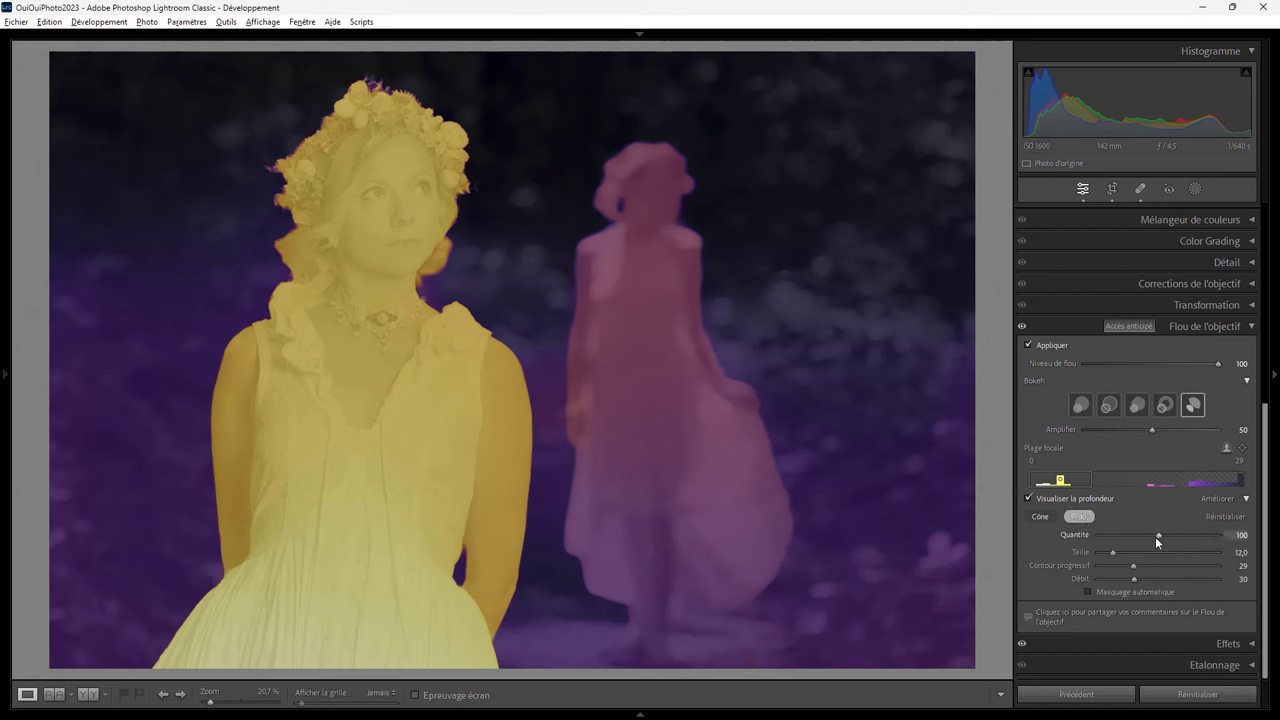
pyautogui.moveTo(1160, 532); pyautogui.dragTo(1163, 534)
pyautogui.moveTo(648, 215); pyautogui.dragTo(668, 490)
pyautogui.moveTo(665, 305)
pyautogui.mouseDown()
pyautogui.moveTo(748, 559)
pyautogui.moveTo(694, 491)
pyautogui.moveTo(623, 549)
pyautogui.moveTo(575, 510)
pyautogui.moveTo(627, 250)
pyautogui.moveTo(651, 503)
pyautogui.moveTo(706, 489)
pyautogui.mouseUp()
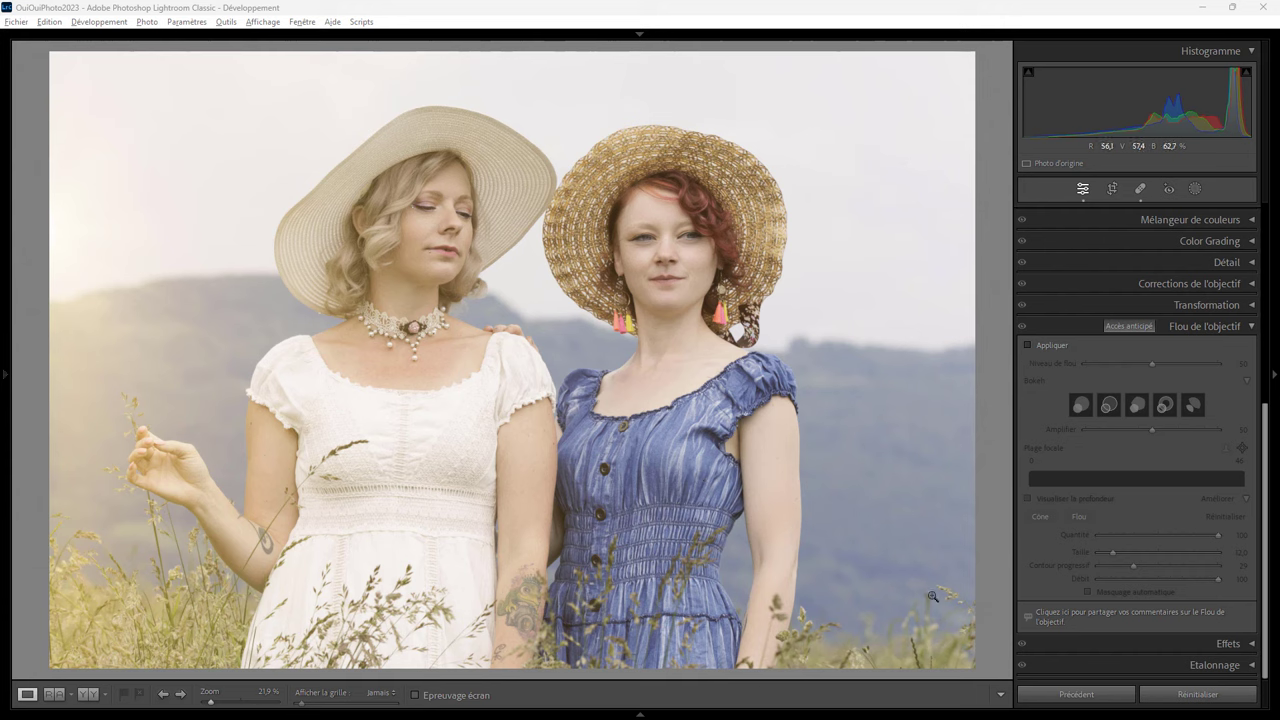
# Step: Enable Lens Blur on the straw-hats photo at level 50 and hide the depth map
pyautogui.click(1042, 348)
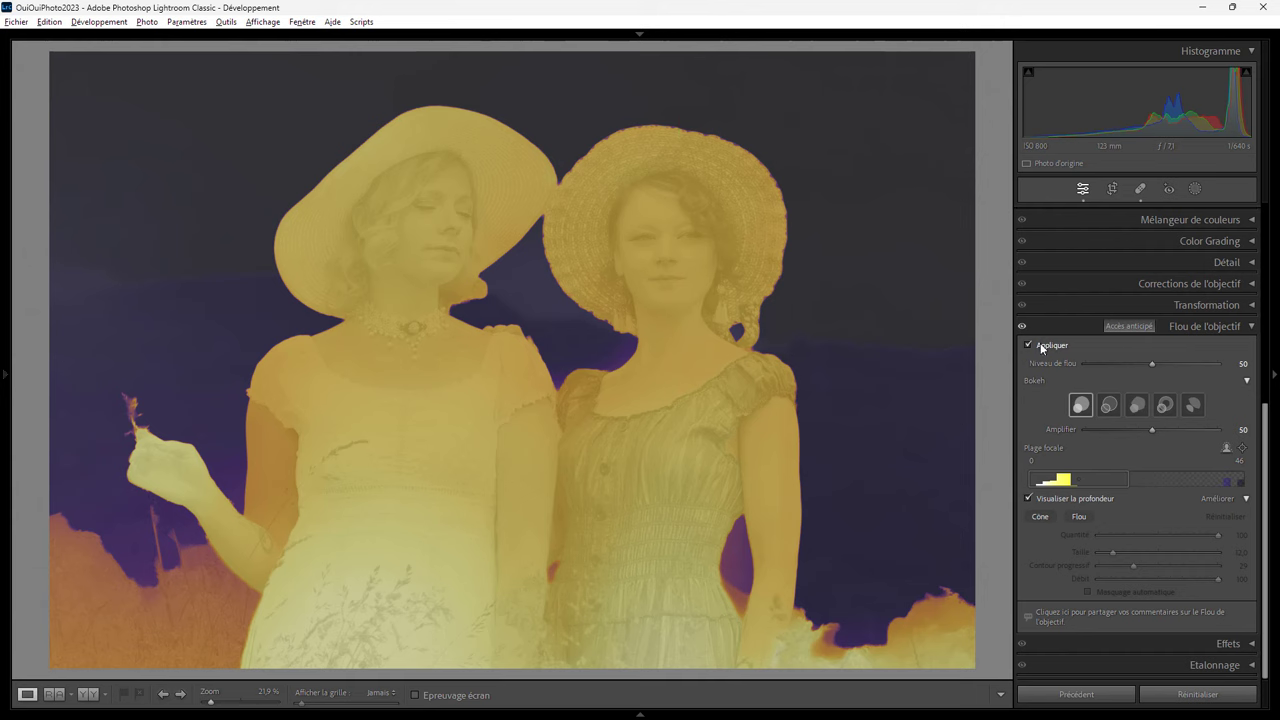
pyautogui.click(1053, 495)
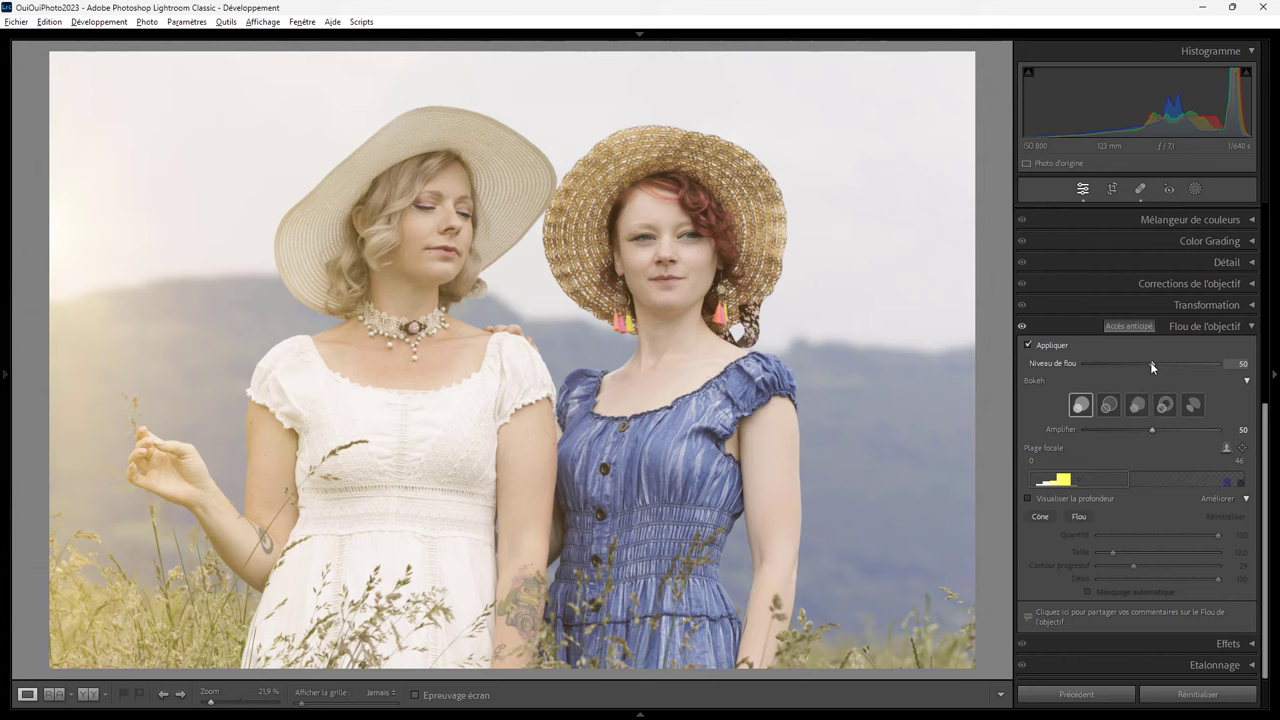
# Step: Drag Niveau de flou up to 99 and widen the Plage focale to 0–53
pyautogui.moveTo(1151, 363); pyautogui.dragTo(1236, 363)
pyautogui.moveTo(1119, 365); pyautogui.dragTo(1140, 368)
pyautogui.moveTo(1141, 368); pyautogui.dragTo(1203, 368)
pyautogui.moveTo(1131, 476)
pyautogui.mouseDown()
pyautogui.moveTo(1187, 480)
pyautogui.moveTo(1144, 487)
pyautogui.mouseUp()
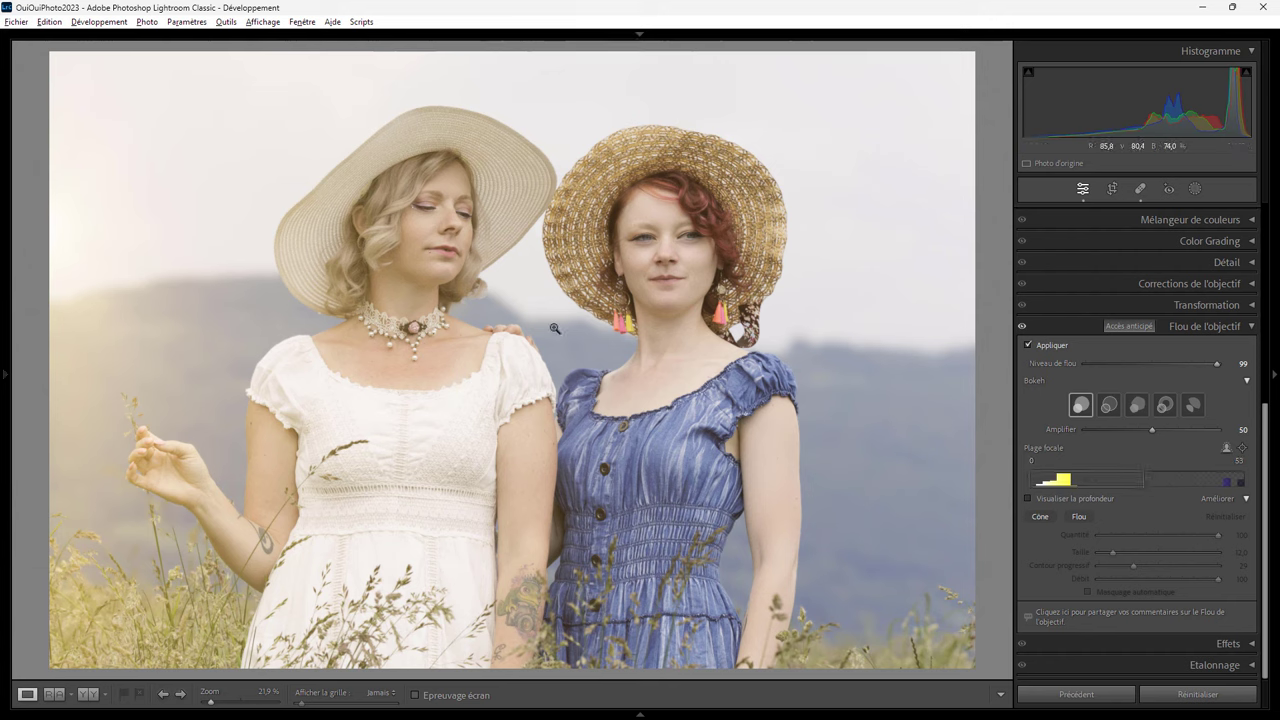
# Step: Compare the hats photo at blur 0, then settle the lens blur amount at 59
pyautogui.click(457, 314)
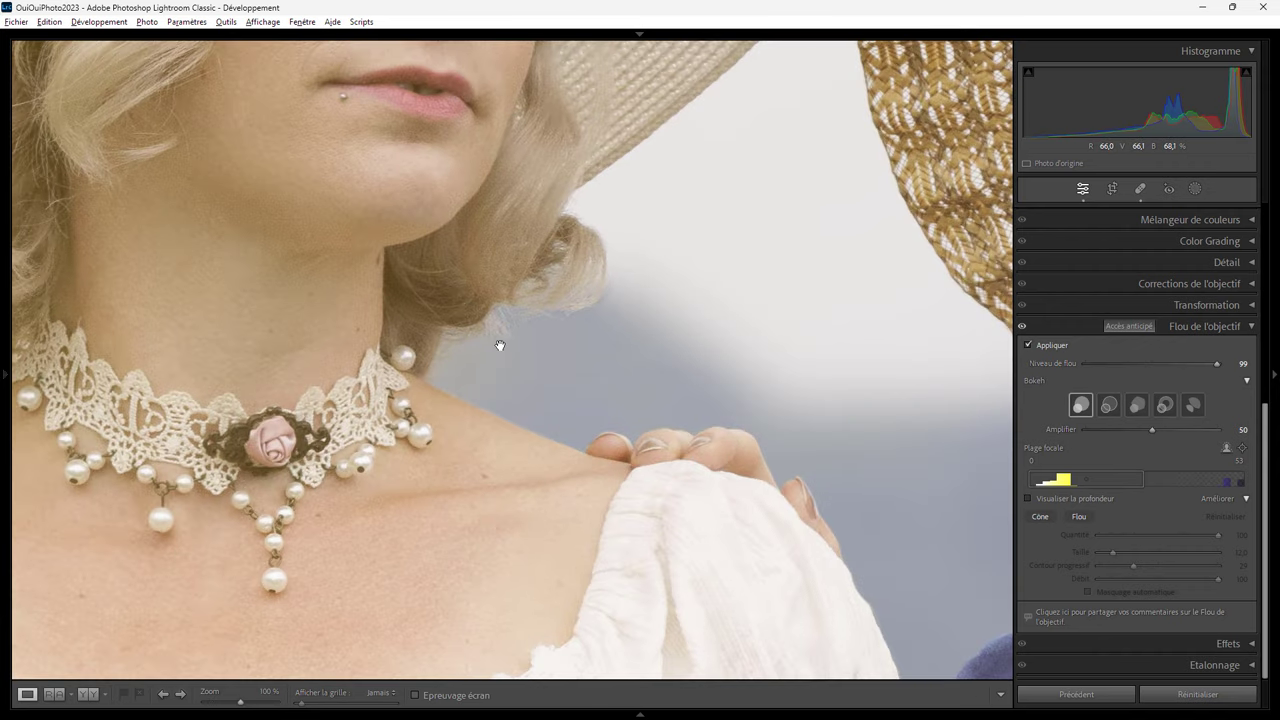
pyautogui.moveTo(1217, 364); pyautogui.dragTo(1068, 372)
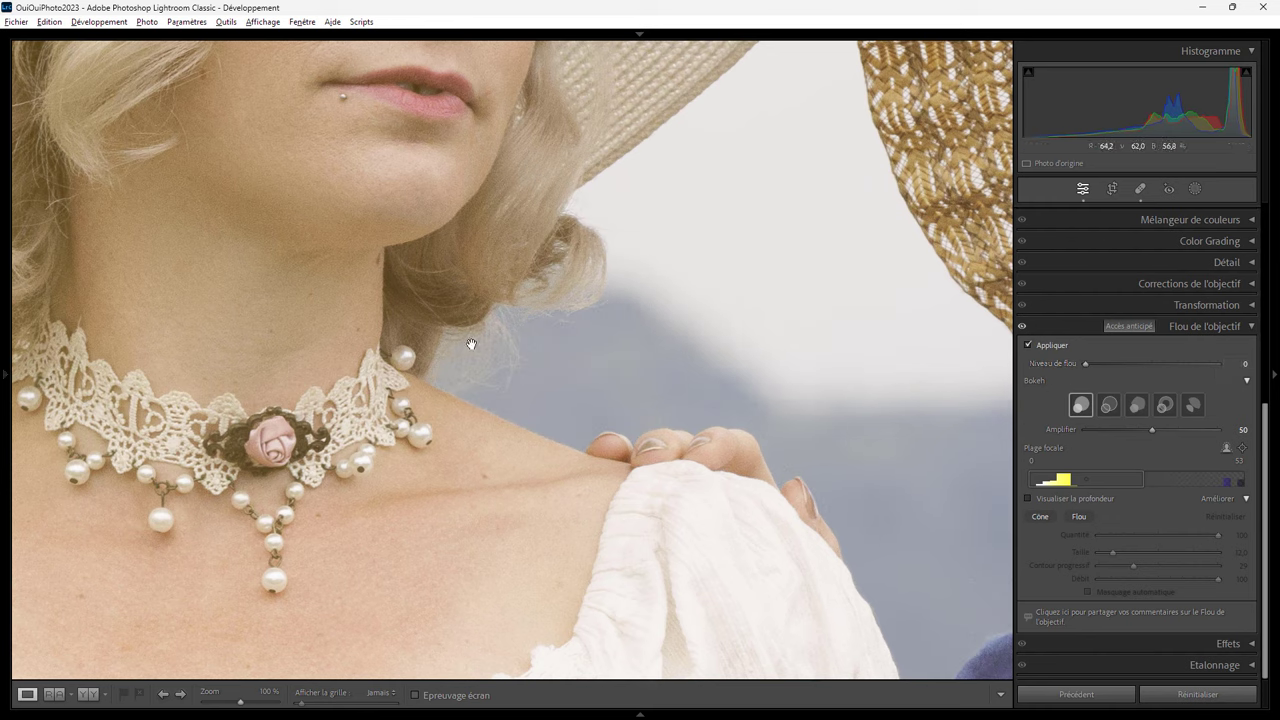
pyautogui.moveTo(1084, 362)
pyautogui.mouseDown()
pyautogui.moveTo(1129, 367)
pyautogui.moveTo(1055, 363)
pyautogui.moveTo(1162, 366)
pyautogui.mouseUp()
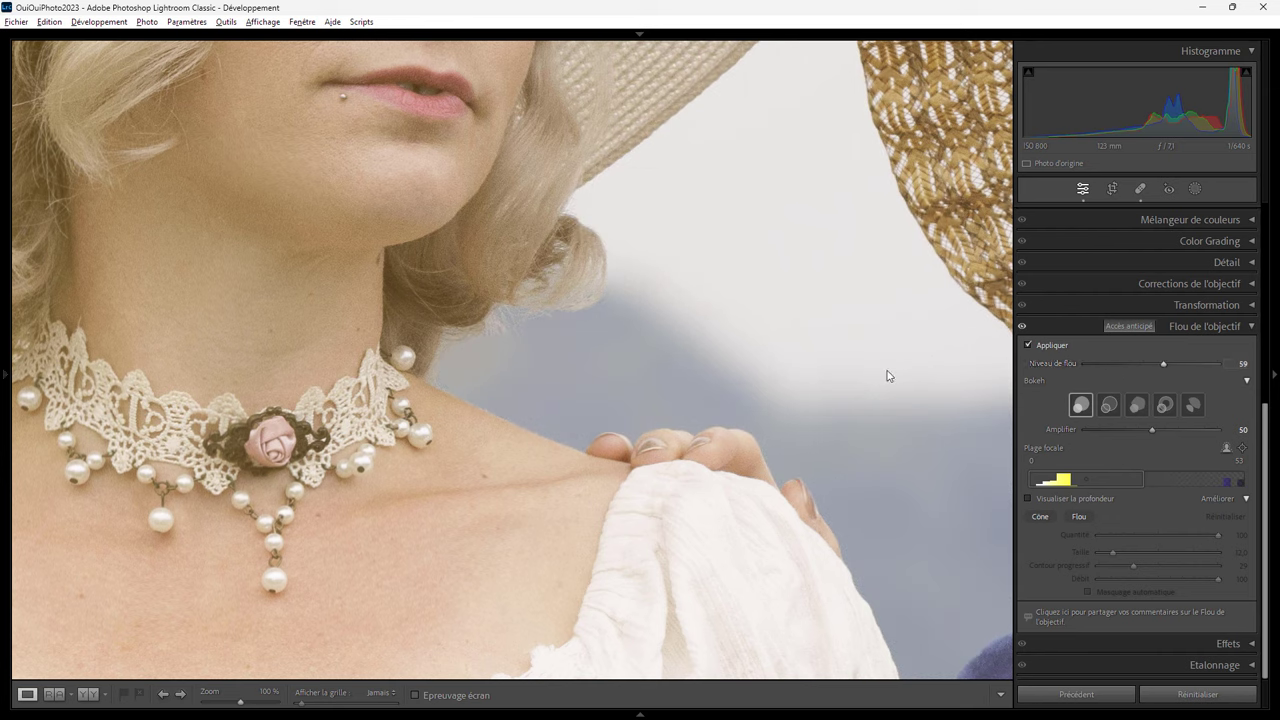
pyautogui.click(515, 348)
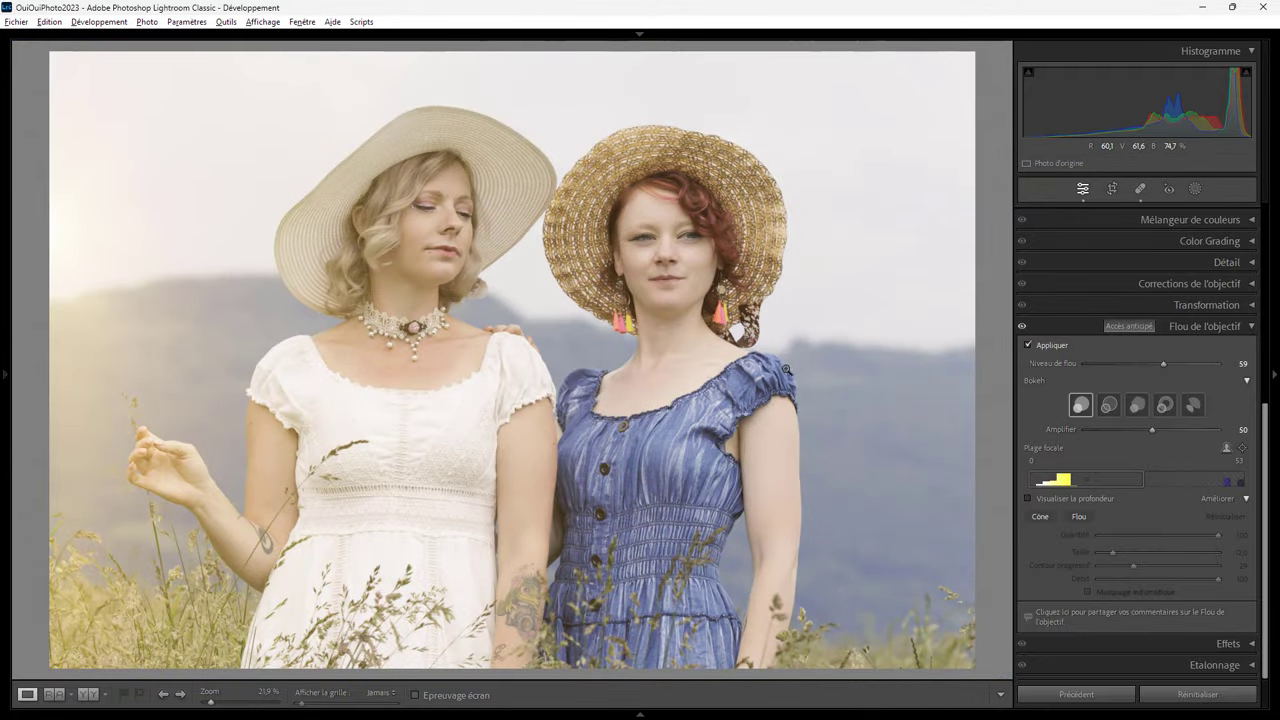
# Step: Inspect the hat, face, earrings, shoulder and tattooed arm at 100% zoom
pyautogui.click(631, 345)
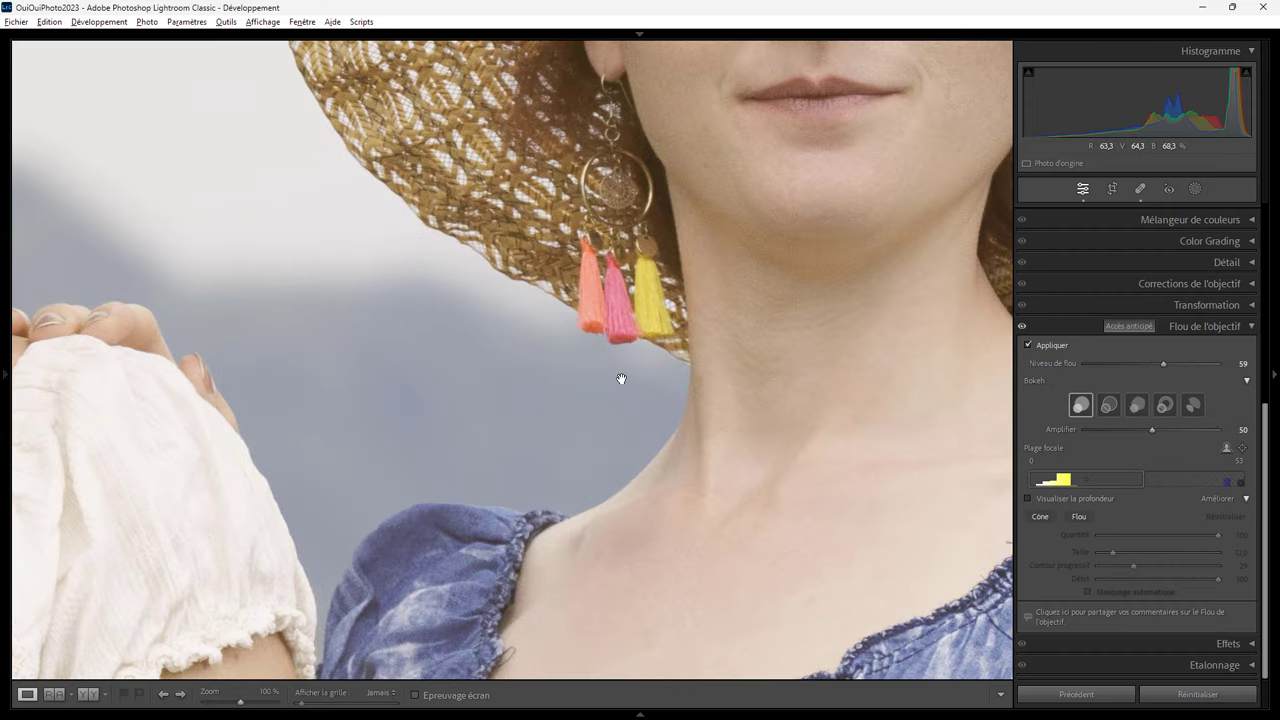
pyautogui.moveTo(510, 232); pyautogui.dragTo(590, 546)
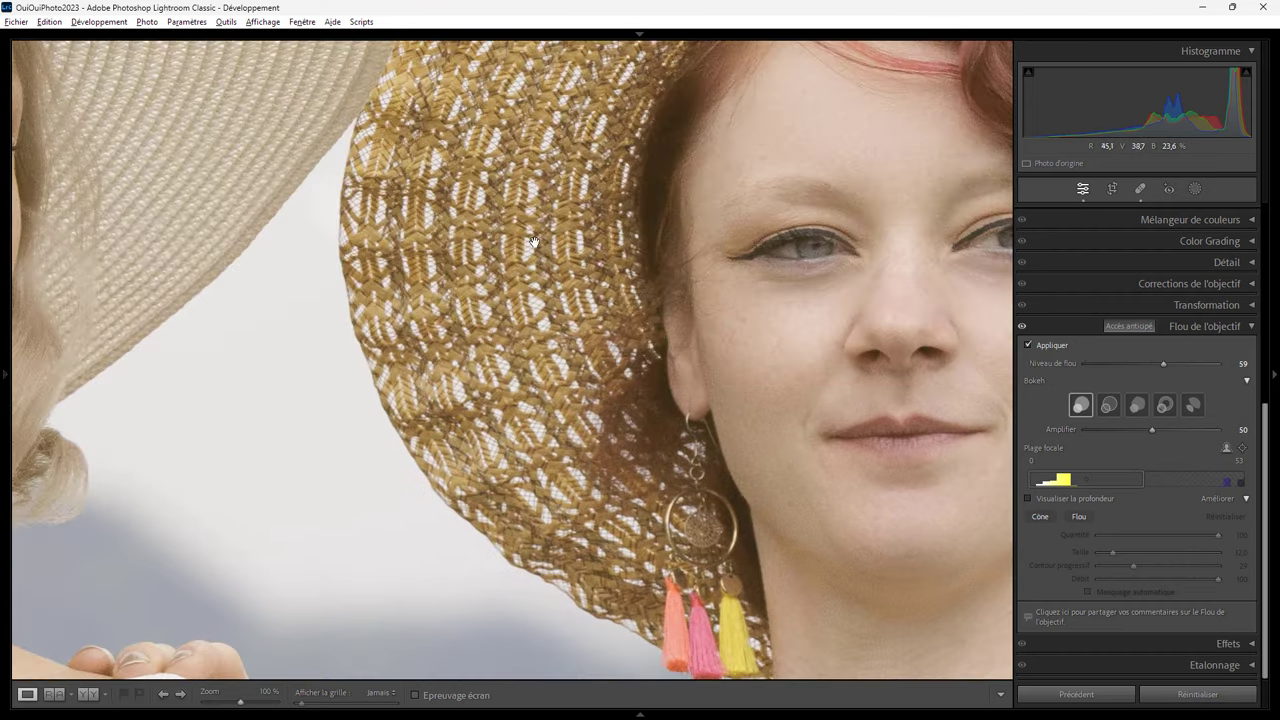
pyautogui.moveTo(534, 242); pyautogui.dragTo(583, 542)
pyautogui.moveTo(568, 272)
pyautogui.mouseDown()
pyautogui.moveTo(638, 272)
pyautogui.moveTo(330, 447)
pyautogui.mouseUp()
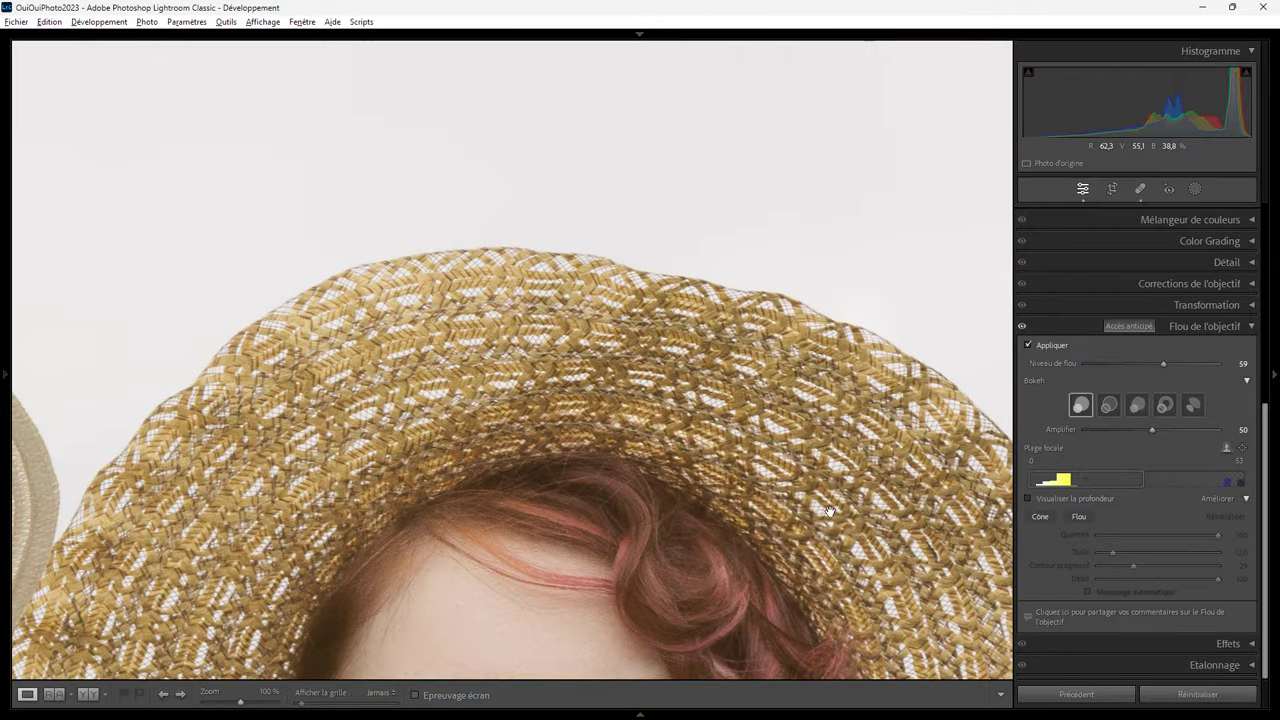
pyautogui.moveTo(829, 511); pyautogui.dragTo(533, 179)
pyautogui.moveTo(674, 511); pyautogui.dragTo(747, 197)
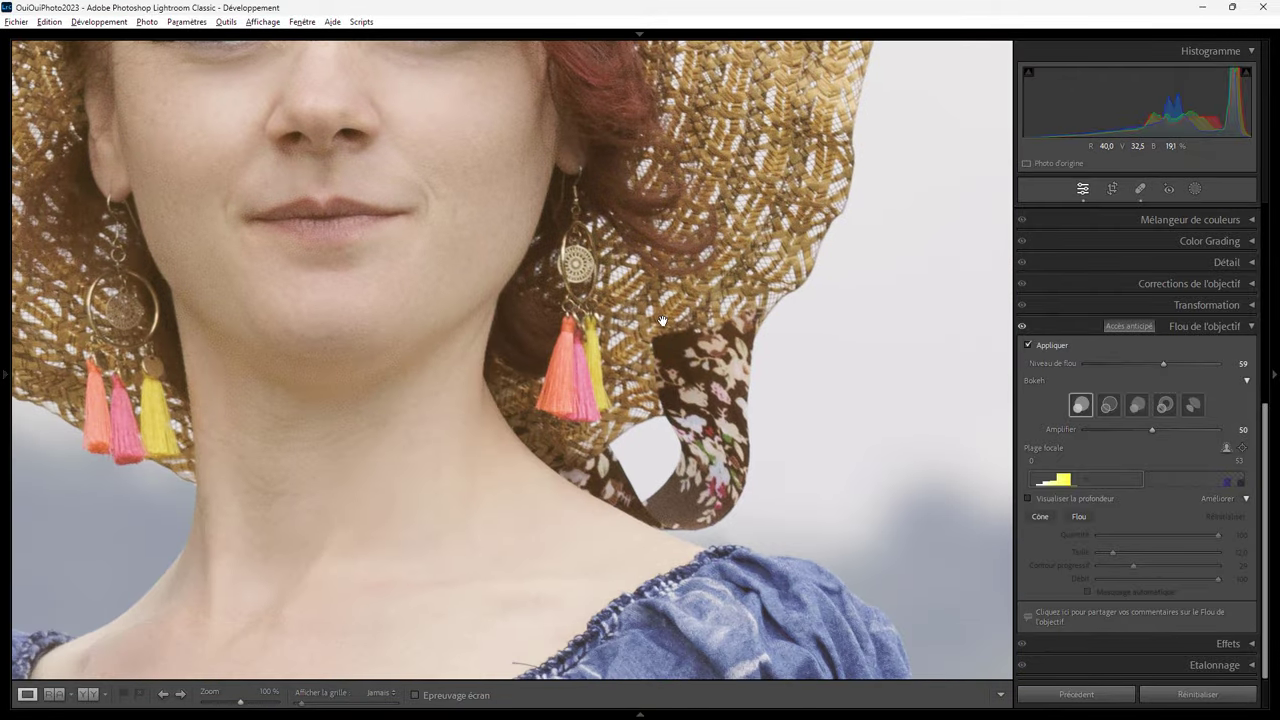
pyautogui.moveTo(662, 321); pyautogui.dragTo(768, 219)
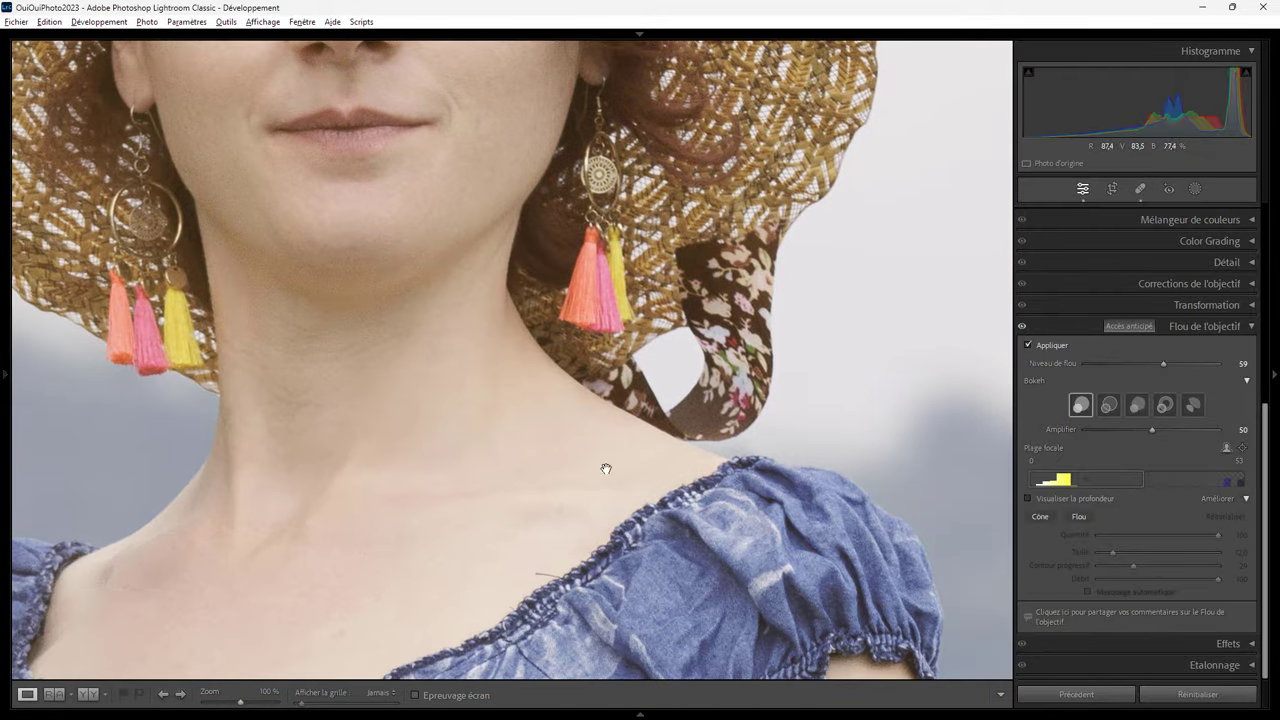
pyautogui.moveTo(606, 468); pyautogui.dragTo(613, 374)
pyautogui.scroll(-5, 660, 254)
pyautogui.scroll(-1, 729, 280)
pyautogui.scroll(-3, 843, 106)
pyautogui.moveTo(504, 220); pyautogui.dragTo(921, 514)
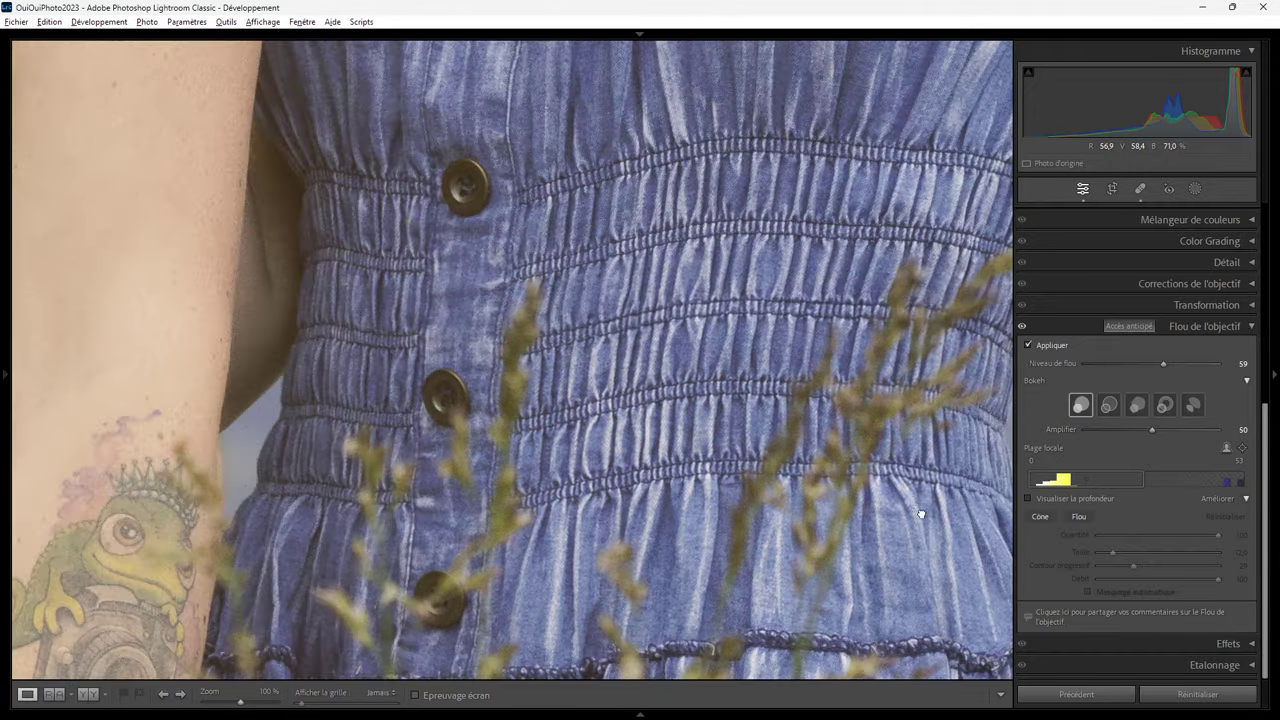
pyautogui.hscroll(-3, 700, 380)
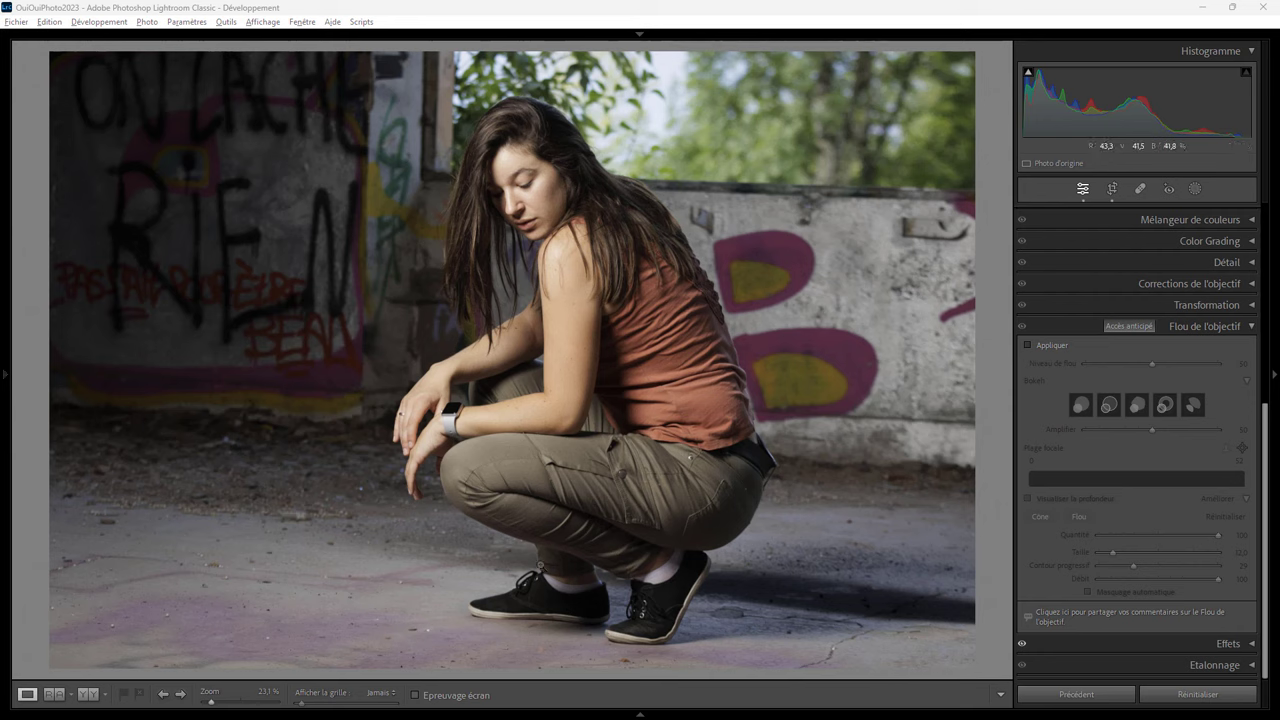
# Step: Enable Lens Blur on the crouching-woman photo at amount 79 and show the depth map
pyautogui.click(1046, 350)
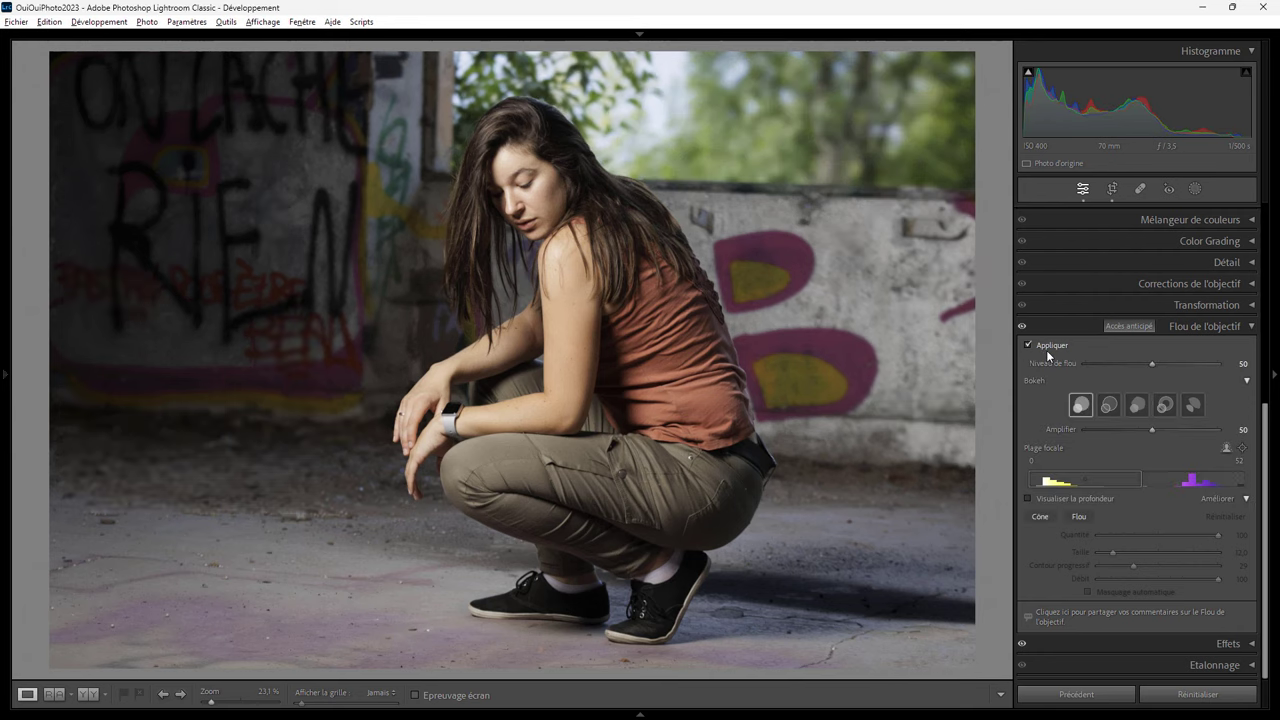
pyautogui.moveTo(1048, 355)
pyautogui.mouseDown()
pyautogui.moveTo(1266, 371)
pyautogui.moveTo(1117, 376)
pyautogui.moveTo(1188, 370)
pyautogui.mouseUp()
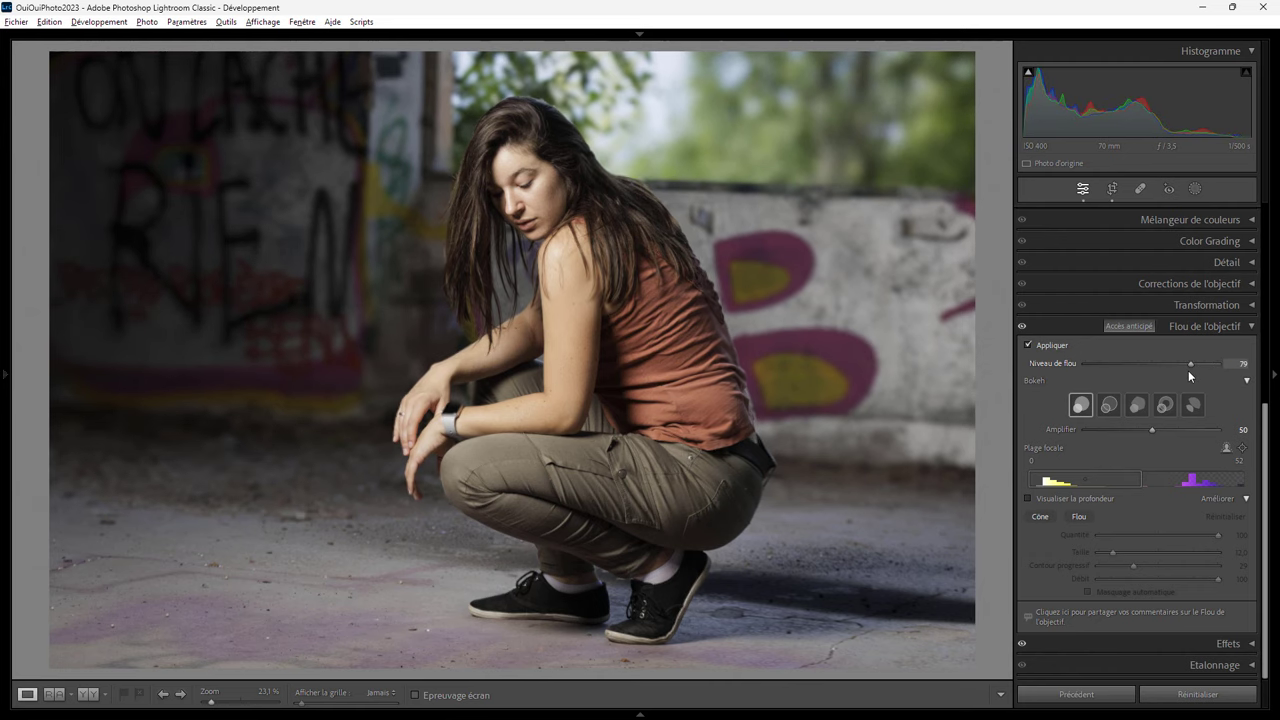
pyautogui.click(1078, 498)
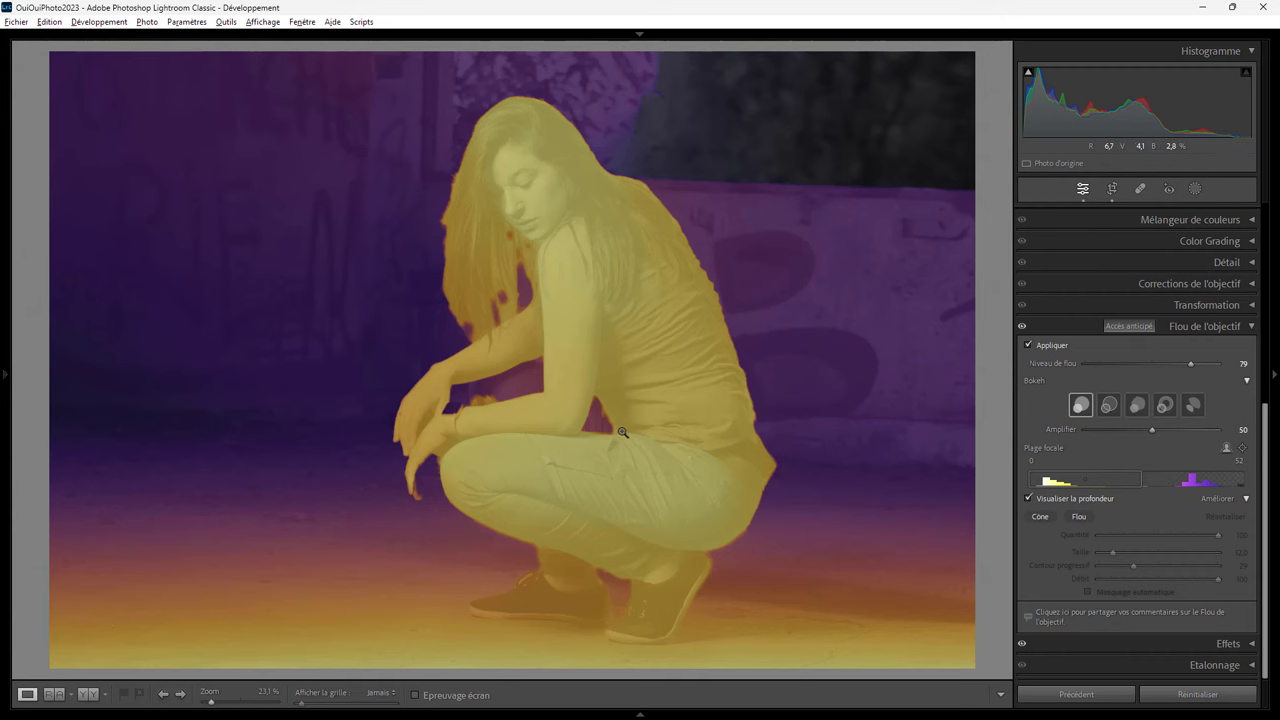
# Step: Inspect the arm, shoulder and hair edges at 100% zoom, then hide the depth map
pyautogui.click(507, 388)
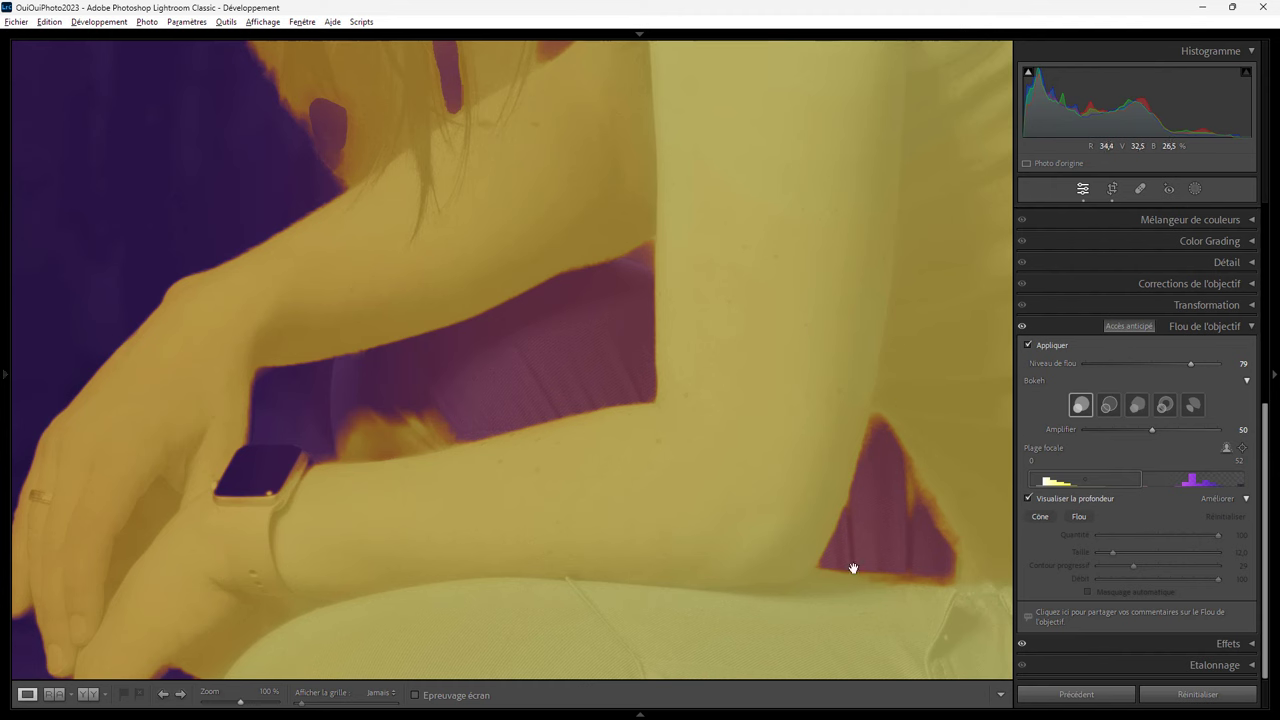
pyautogui.click(720, 464)
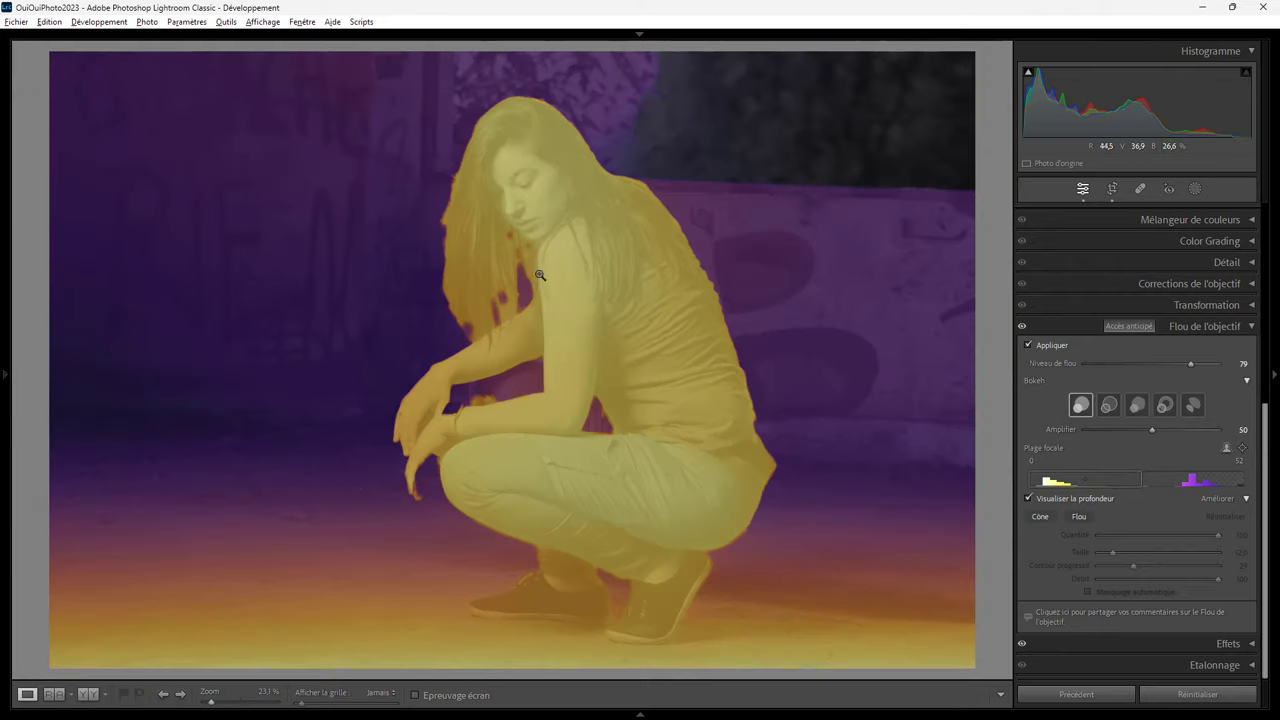
pyautogui.click(470, 327)
pyautogui.click(477, 334)
pyautogui.click(498, 307)
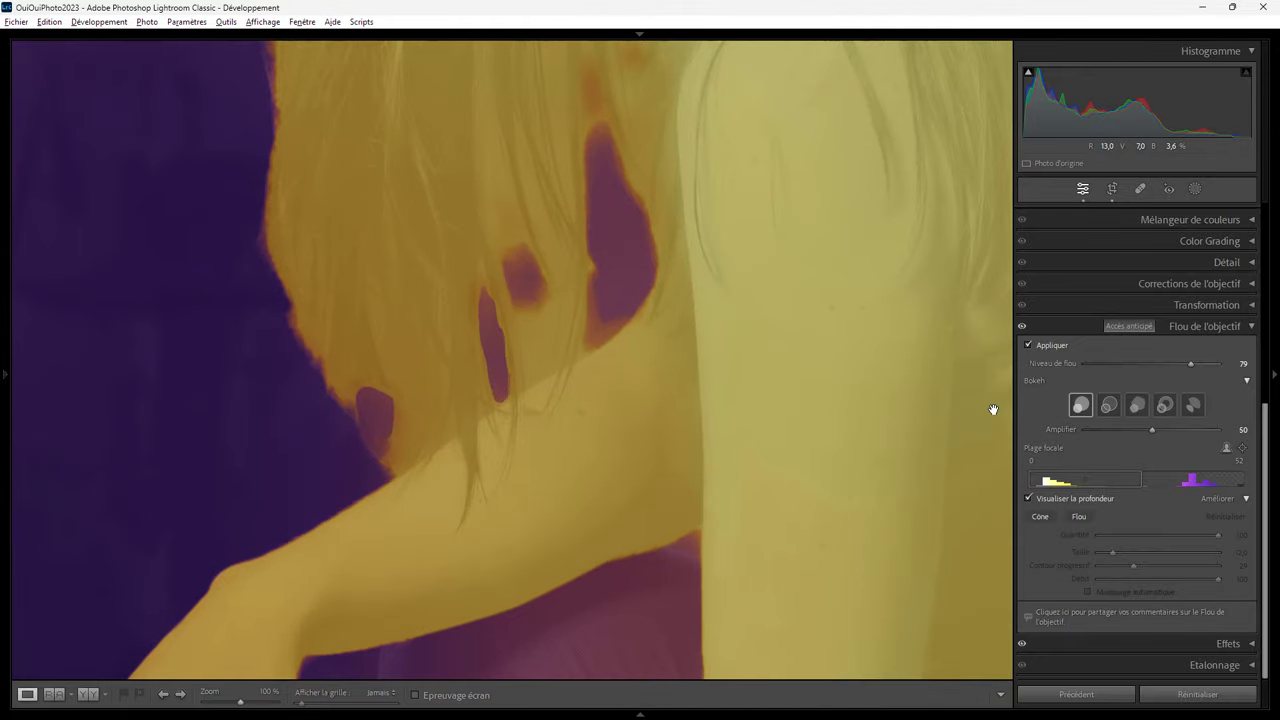
pyautogui.click(1042, 502)
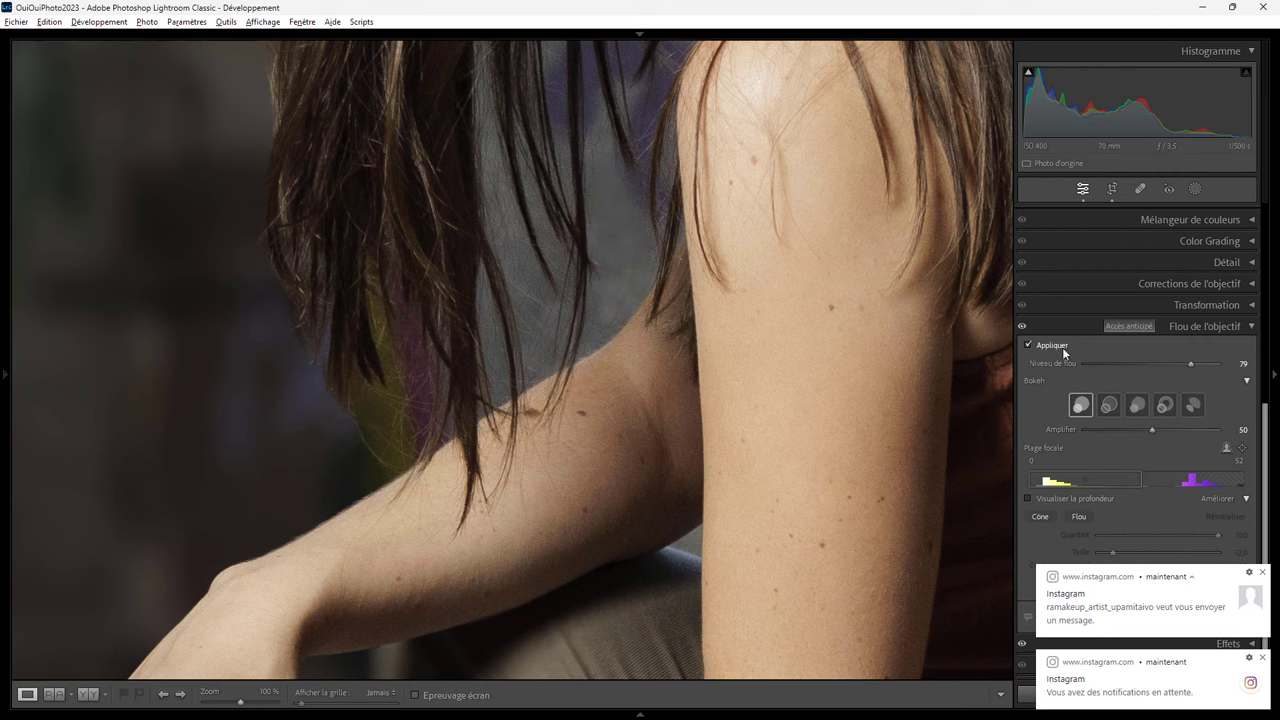
# Step: Compare the photo without blur, then set Niveau de flou to 90 at fit view
pyautogui.doubleClick(1191, 365)
pyautogui.moveTo(1152, 366)
pyautogui.mouseDown()
pyautogui.moveTo(1073, 363)
pyautogui.moveTo(1171, 363)
pyautogui.mouseUp()
pyautogui.click(596, 175)
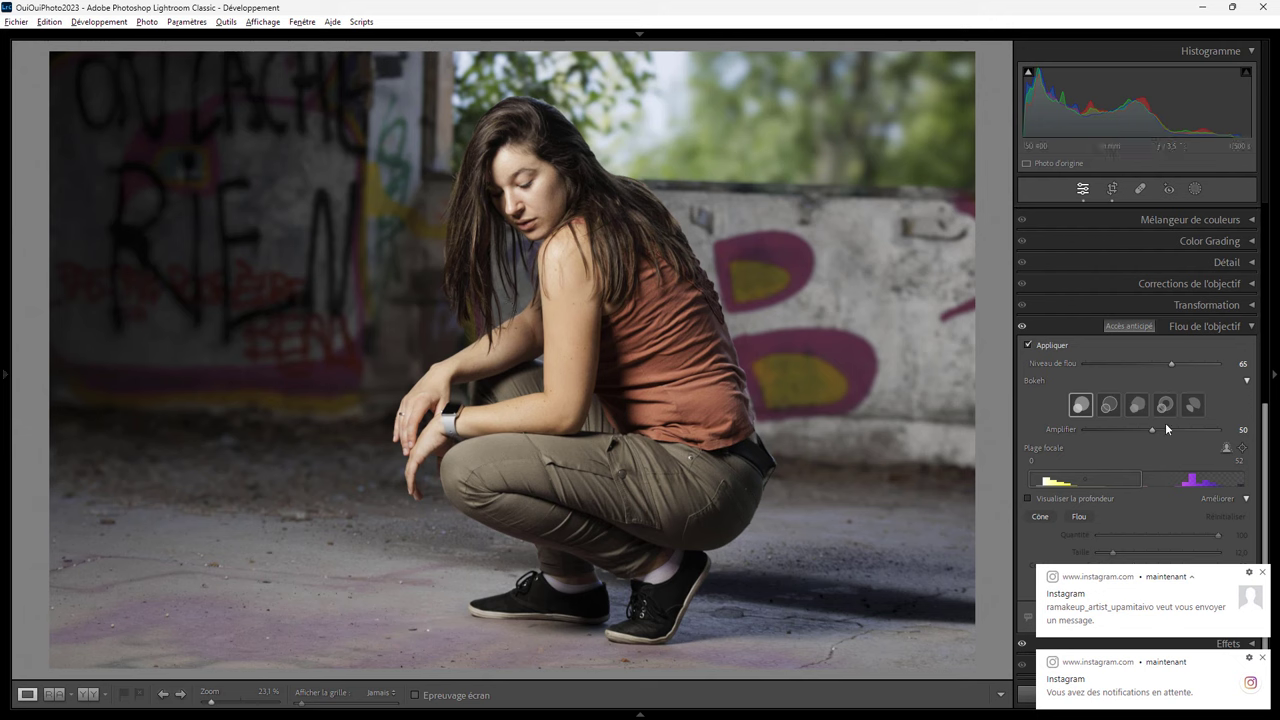
pyautogui.moveTo(1171, 363)
pyautogui.mouseDown()
pyautogui.moveTo(1229, 374)
pyautogui.moveTo(1206, 367)
pyautogui.mouseUp()
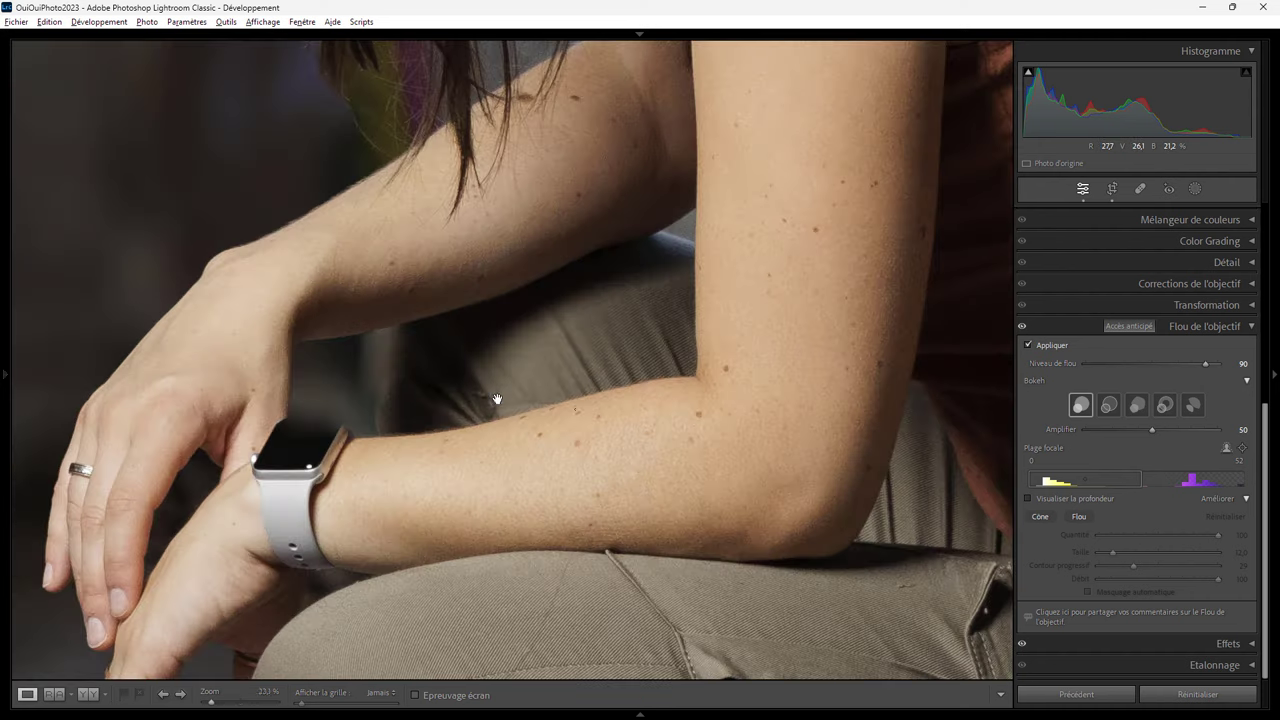
# Step: Paint the gap under the woman's arm into focus at 100% zoom, then release the Focus brush
pyautogui.click(551, 389)
pyautogui.click(1043, 517)
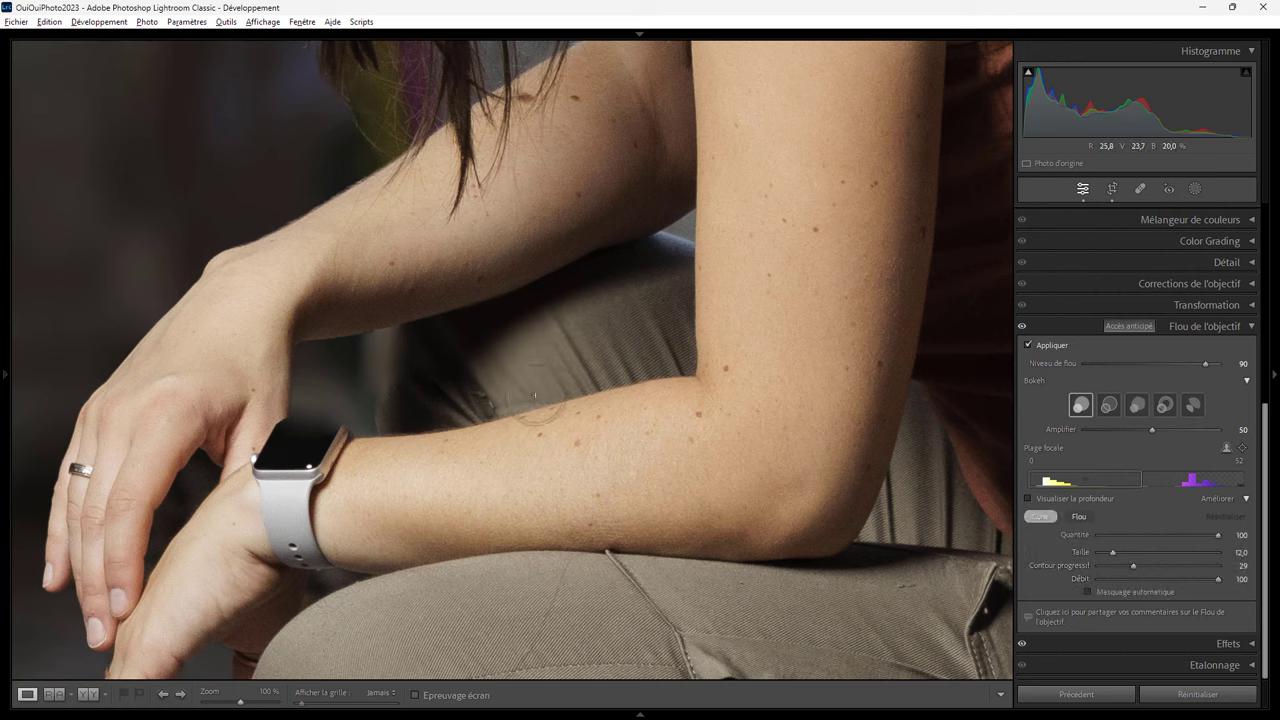
pyautogui.moveTo(682, 282)
pyautogui.mouseDown()
pyautogui.moveTo(416, 416)
pyautogui.moveTo(508, 289)
pyautogui.mouseUp()
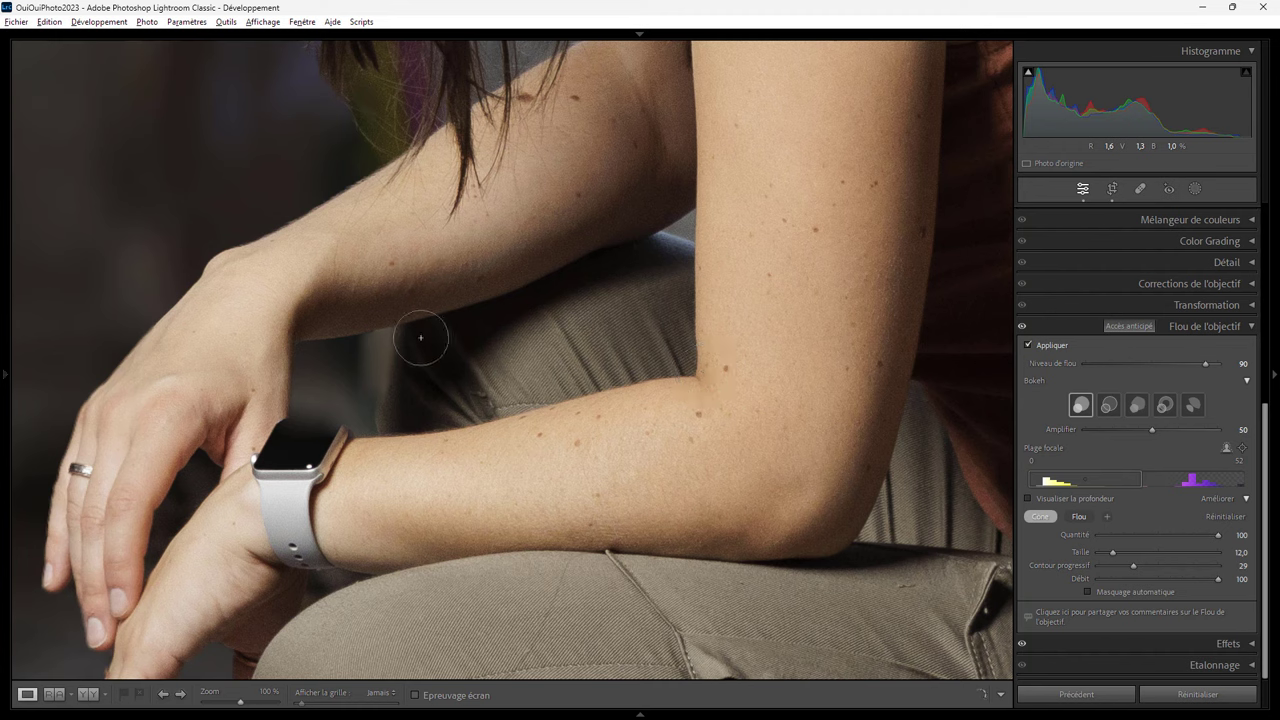
pyautogui.moveTo(508, 289)
pyautogui.mouseDown()
pyautogui.moveTo(402, 410)
pyautogui.moveTo(403, 432)
pyautogui.moveTo(400, 348)
pyautogui.moveTo(408, 423)
pyautogui.moveTo(455, 428)
pyautogui.mouseUp()
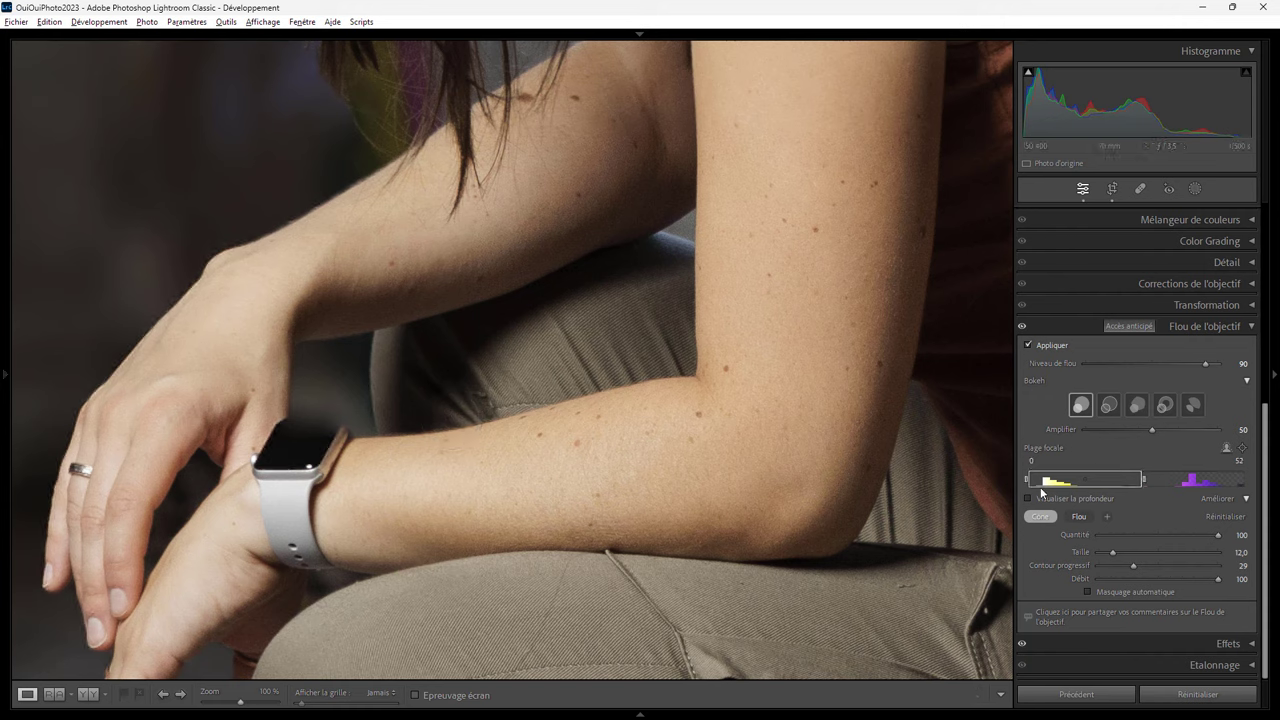
pyautogui.click(1038, 520)
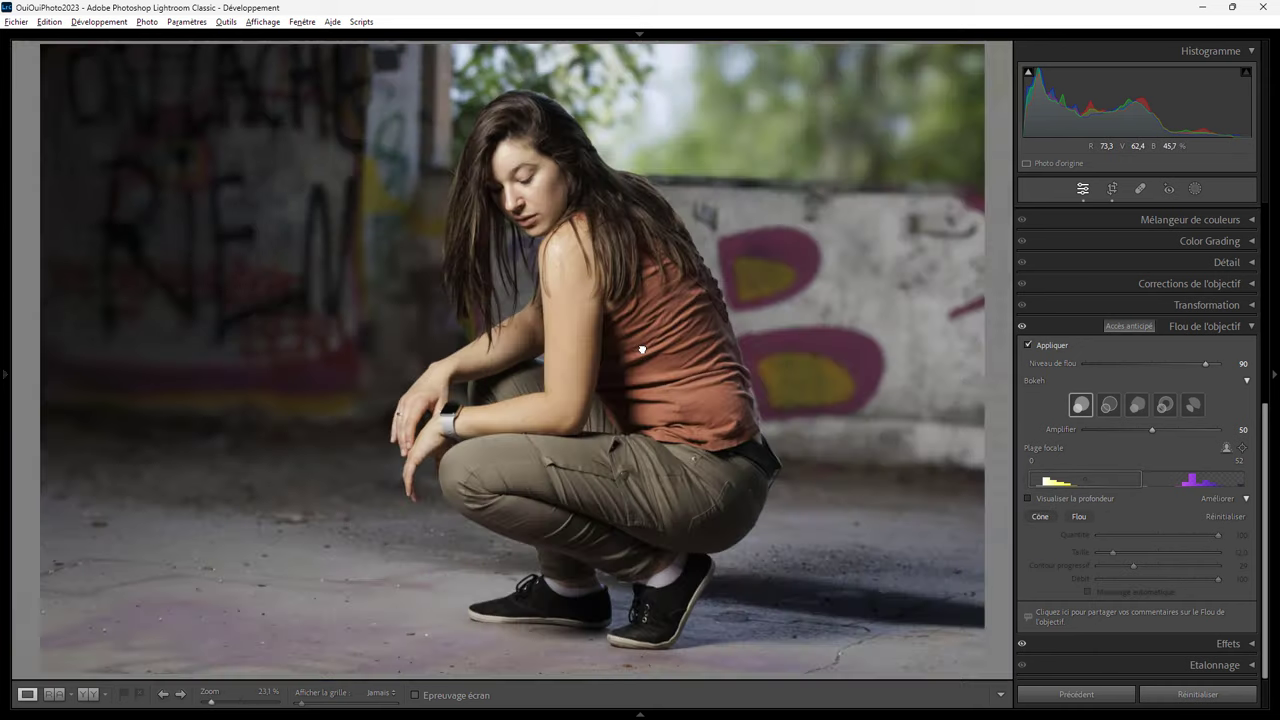
# Step: Zoom to 100% on the rust-coloured shirt's edge and toggle the depth map to check it
pyautogui.click(641, 348)
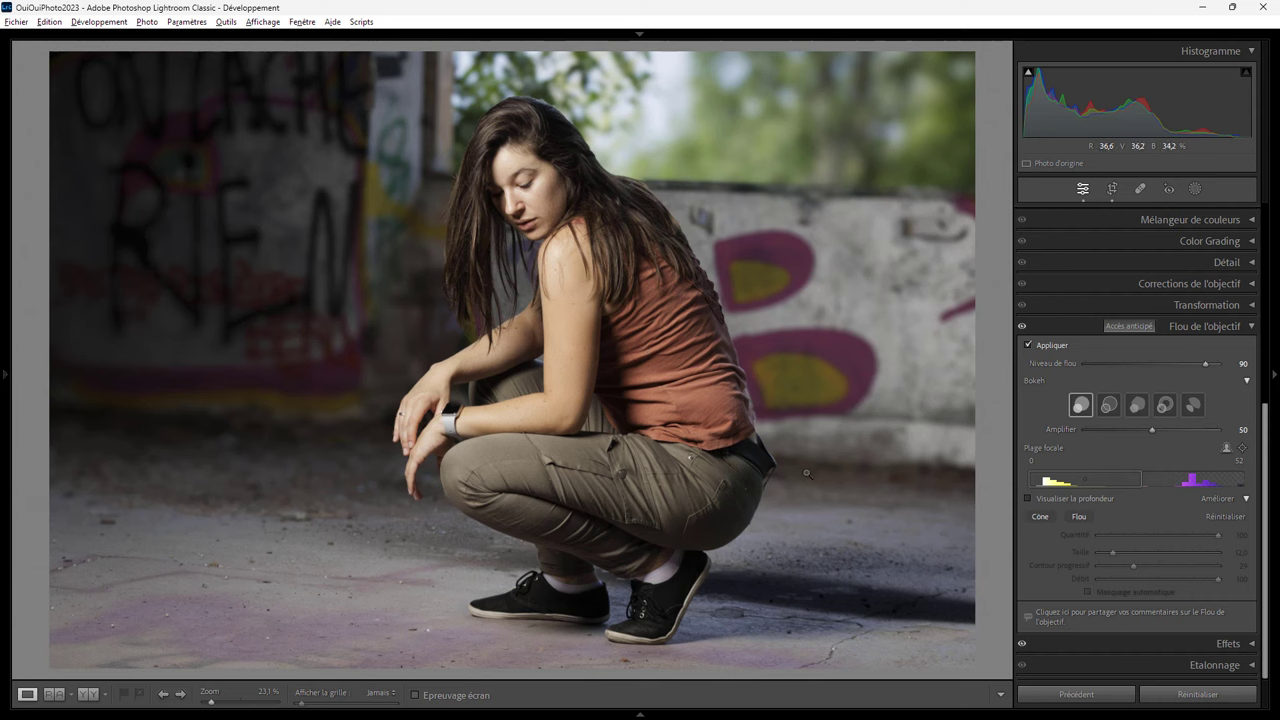
pyautogui.click(737, 313)
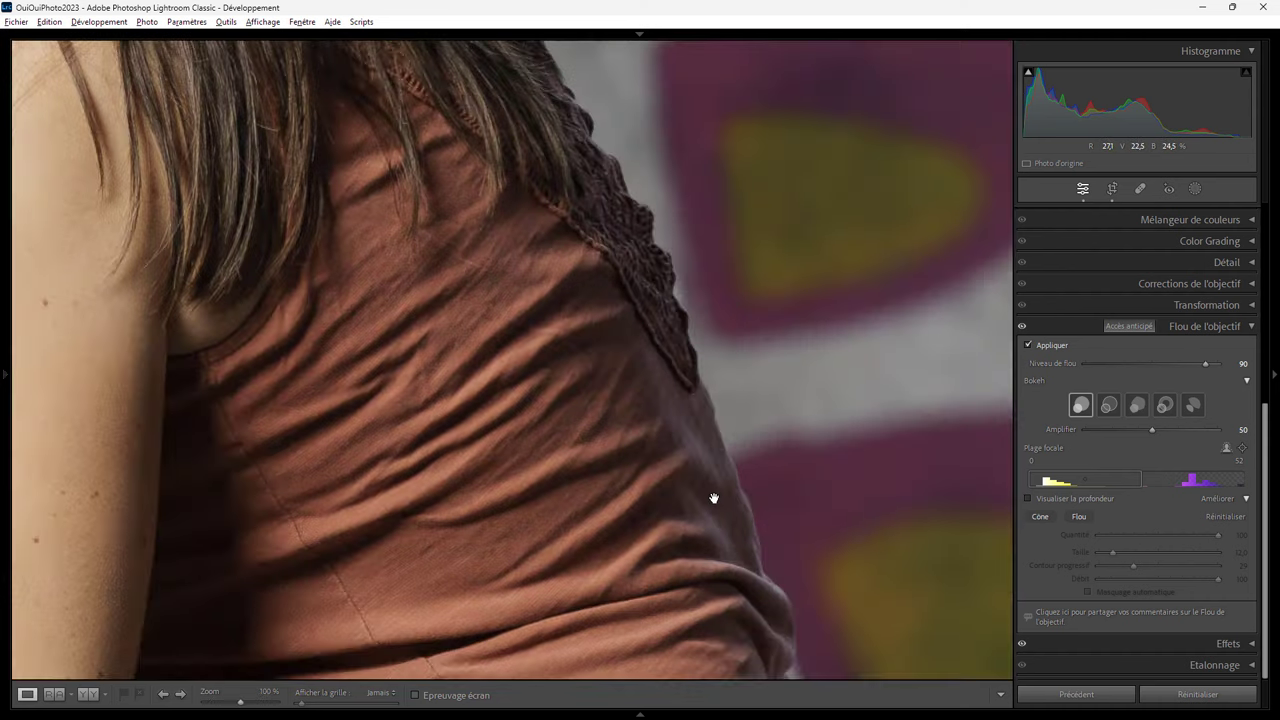
pyautogui.moveTo(711, 500); pyautogui.dragTo(606, 171)
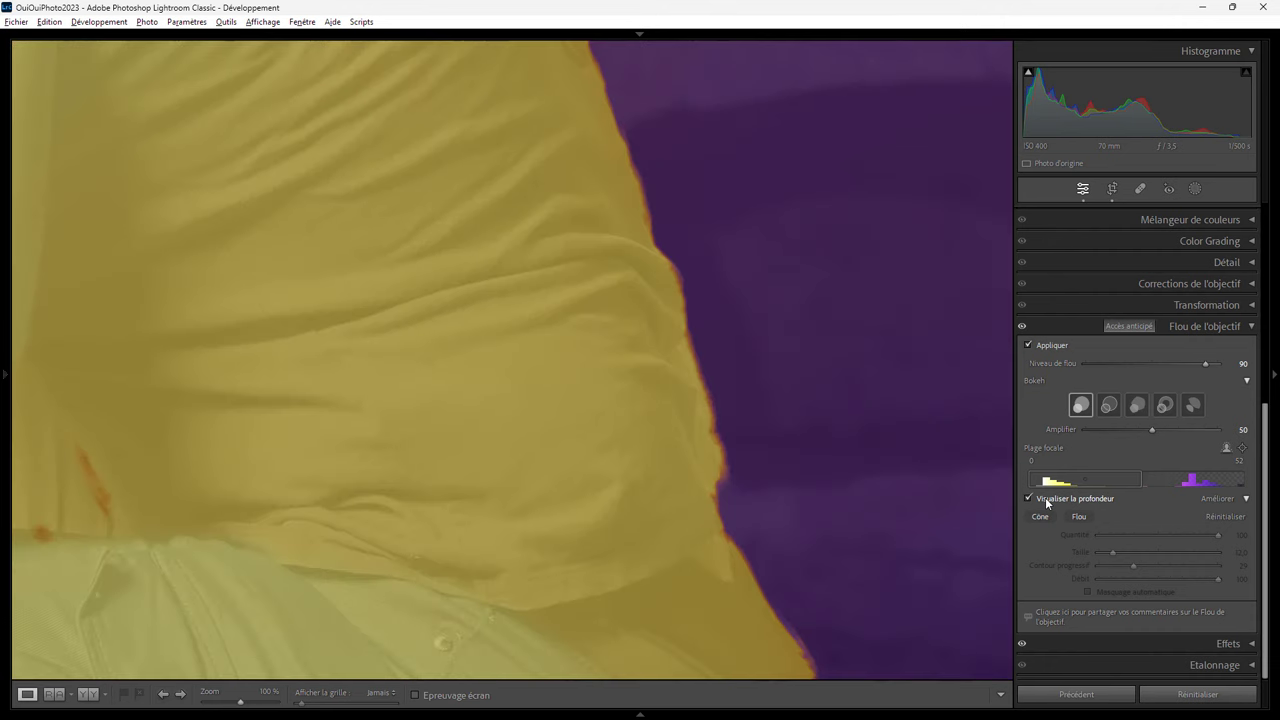
pyautogui.click(1047, 503)
pyautogui.click(1047, 502)
pyautogui.click(1050, 503)
# Step: Paint the Blur brush at amount 100 along the shirt's edge against the wall
pyautogui.click(1081, 516)
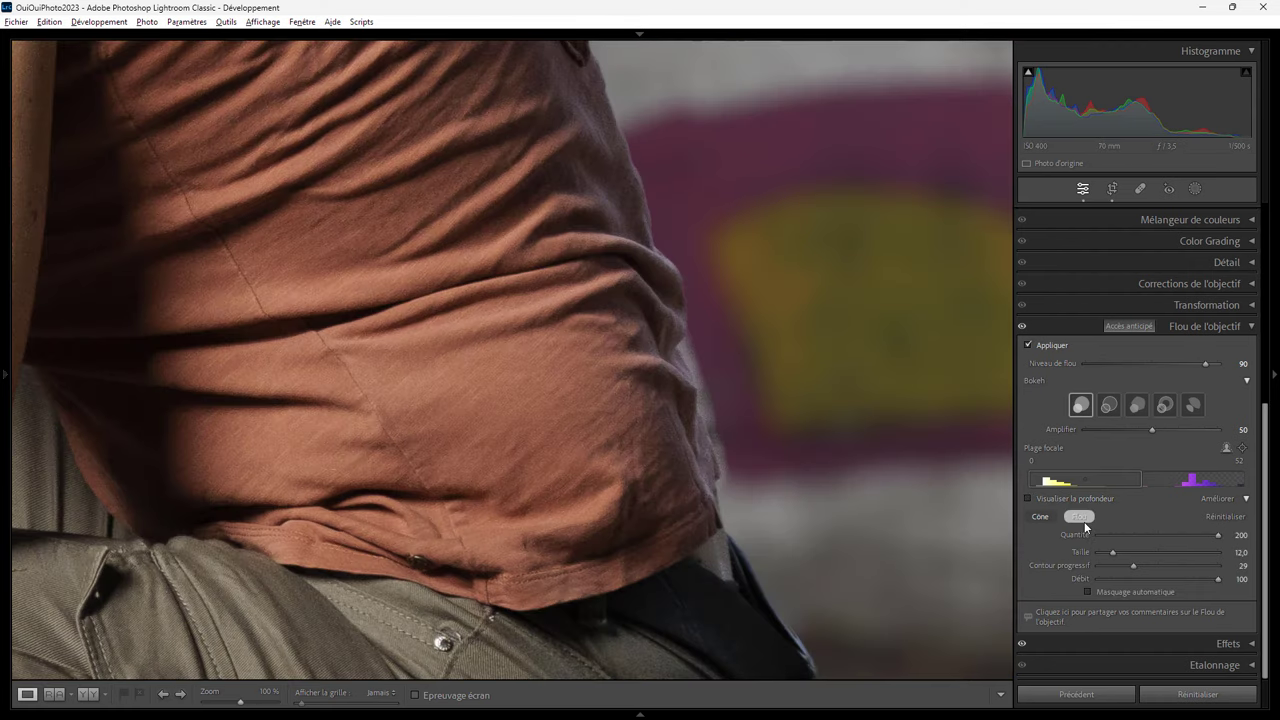
pyautogui.doubleClick(1216, 537)
pyautogui.scroll(-3, 718, 351)
pyautogui.moveTo(701, 371); pyautogui.dragTo(720, 441)
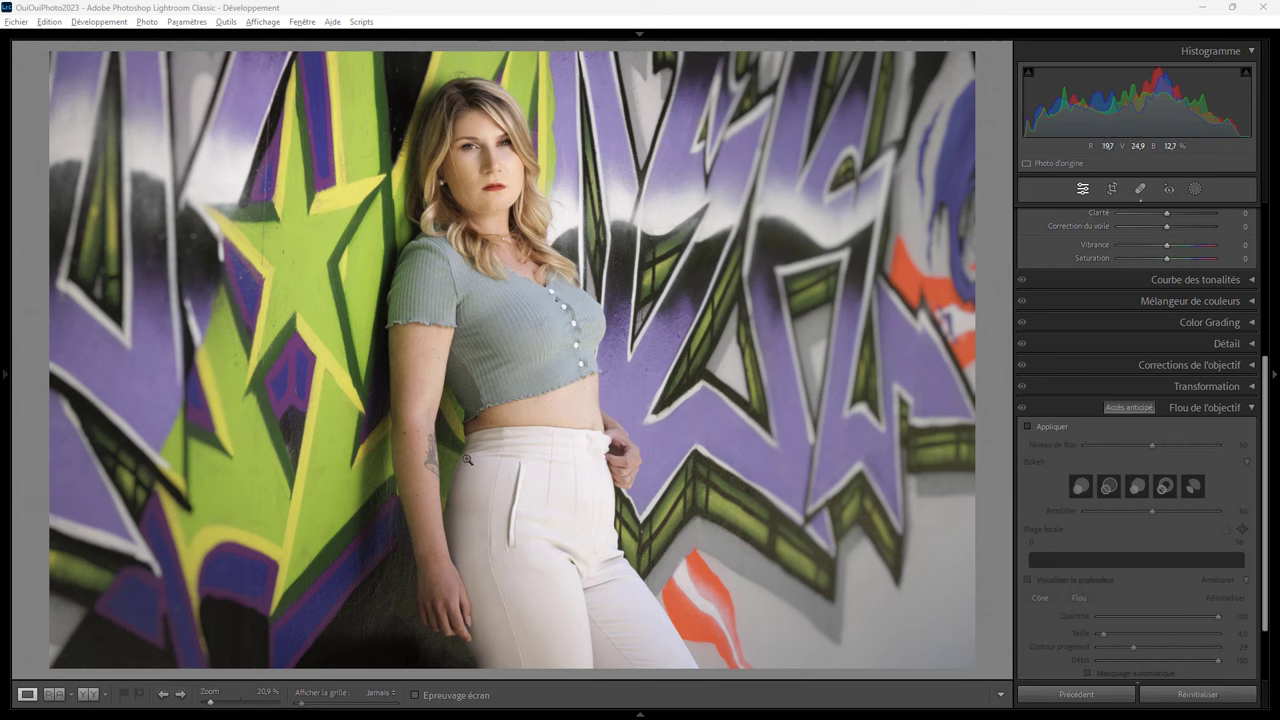
# Step: Turn on Lens Blur for the graffiti-wall portrait, show the depth map, and set blur level to 100
pyautogui.click(1045, 428)
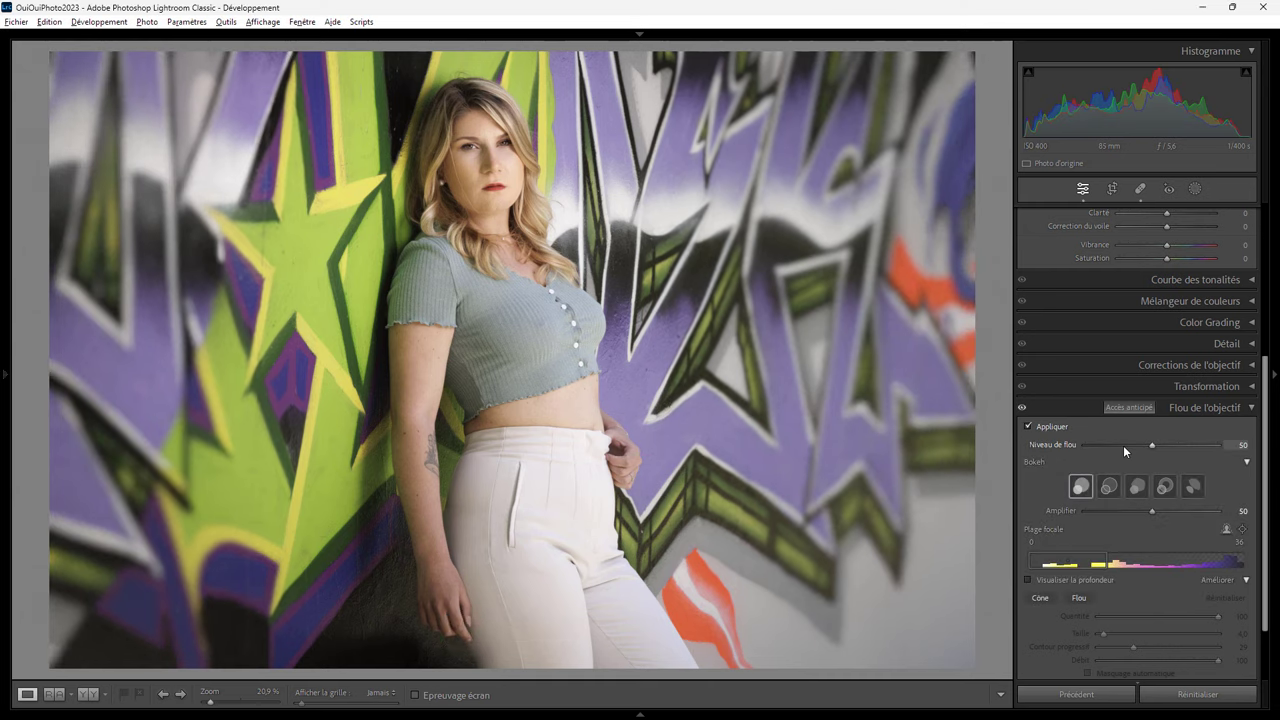
pyautogui.click(1056, 579)
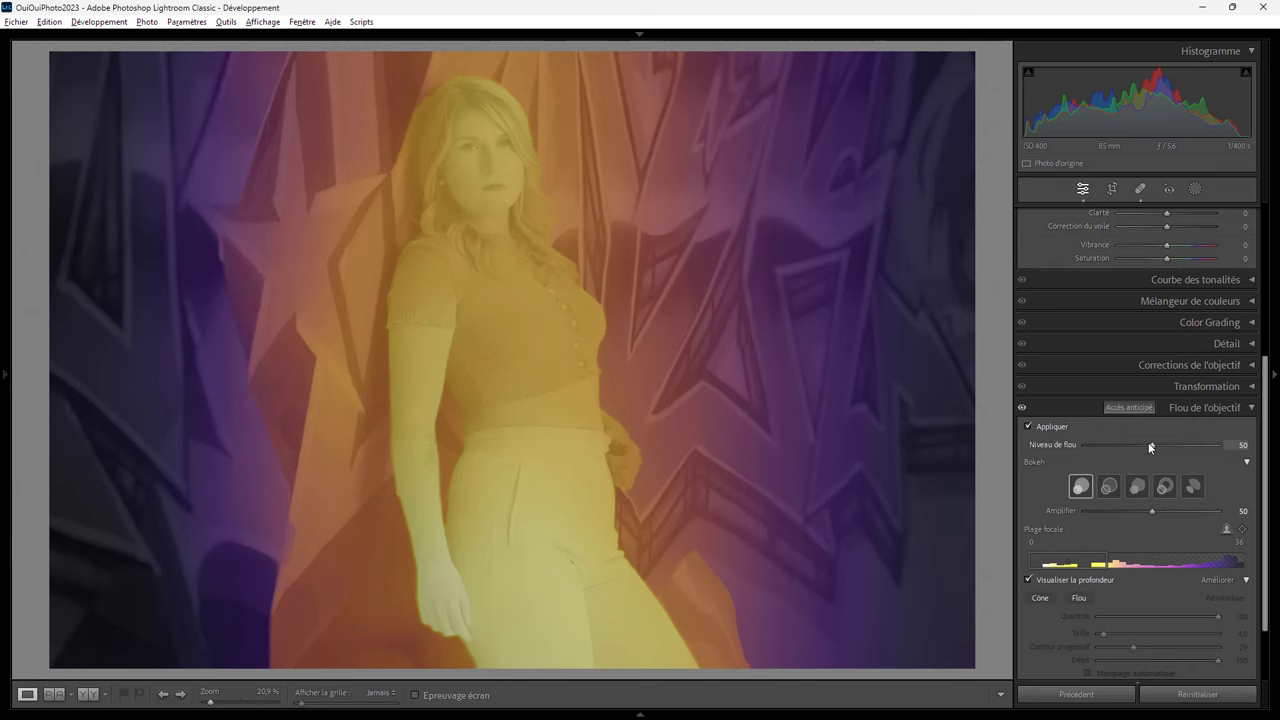
pyautogui.moveTo(1150, 446); pyautogui.dragTo(1241, 450)
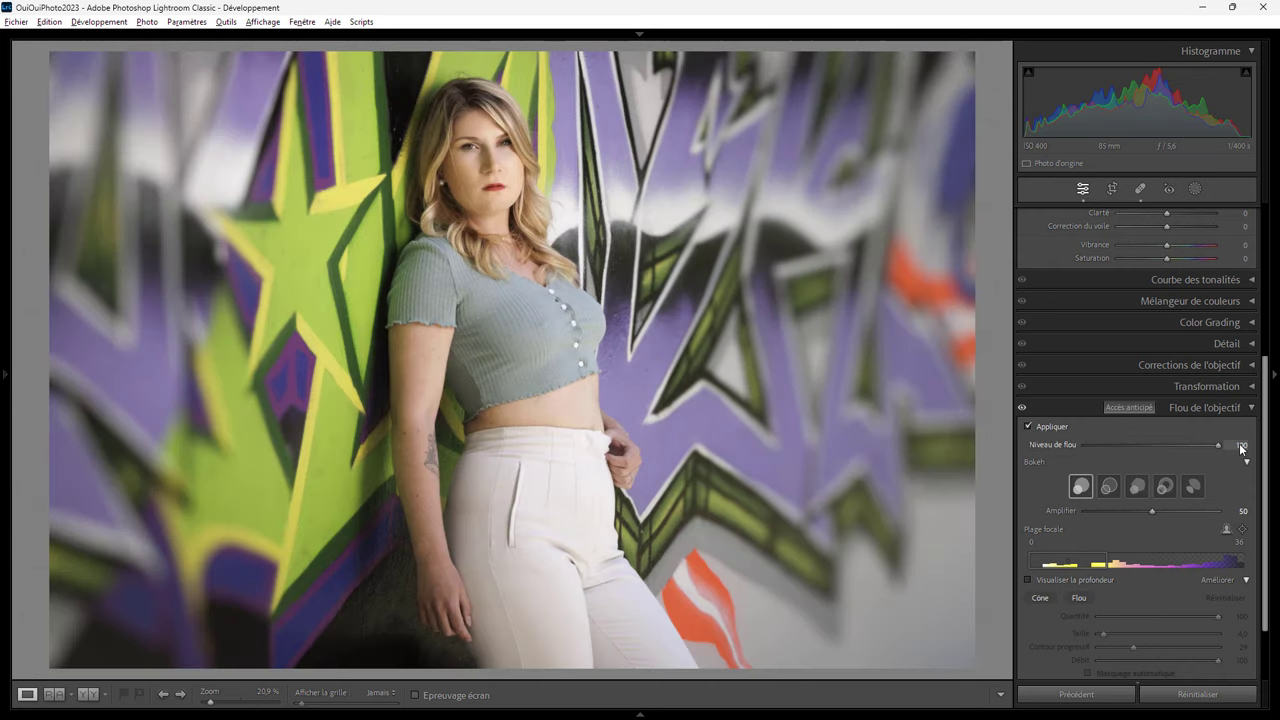
pyautogui.moveTo(1067, 562)
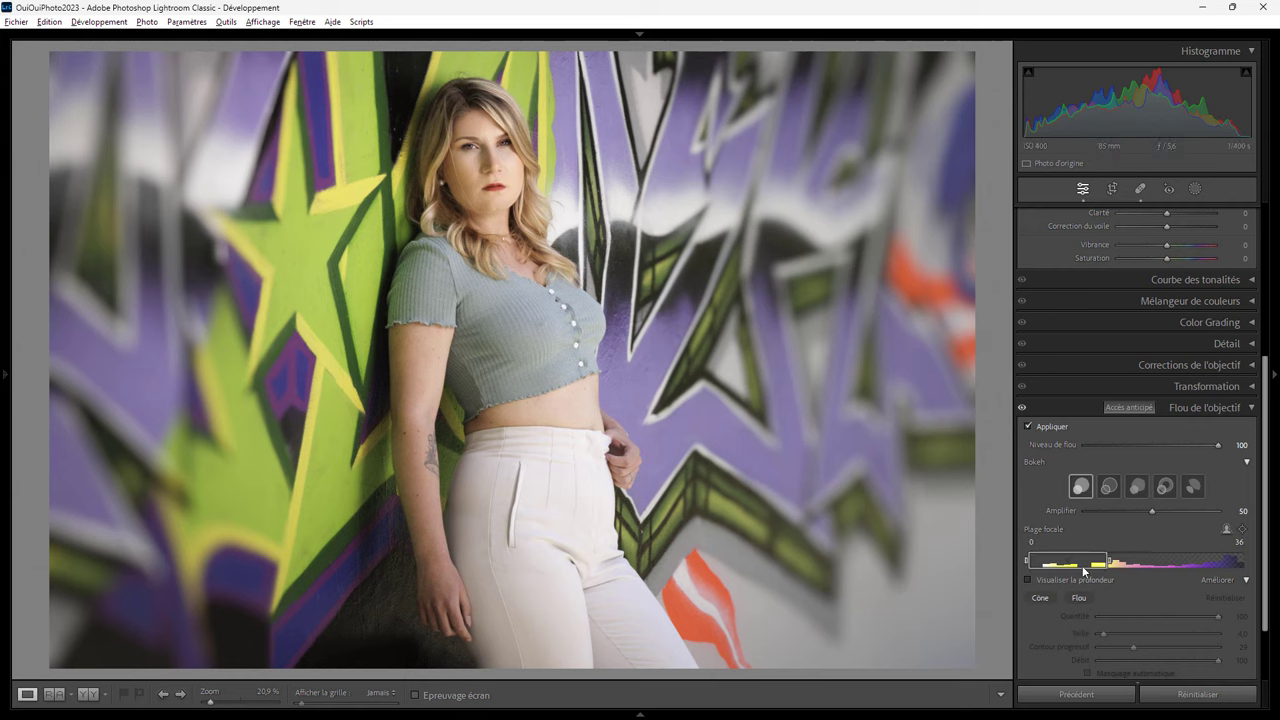
# Step: Set the focal range to 0–26, then toggle Lens Blur off and on to compare
pyautogui.moveTo(1107, 563); pyautogui.dragTo(1076, 564)
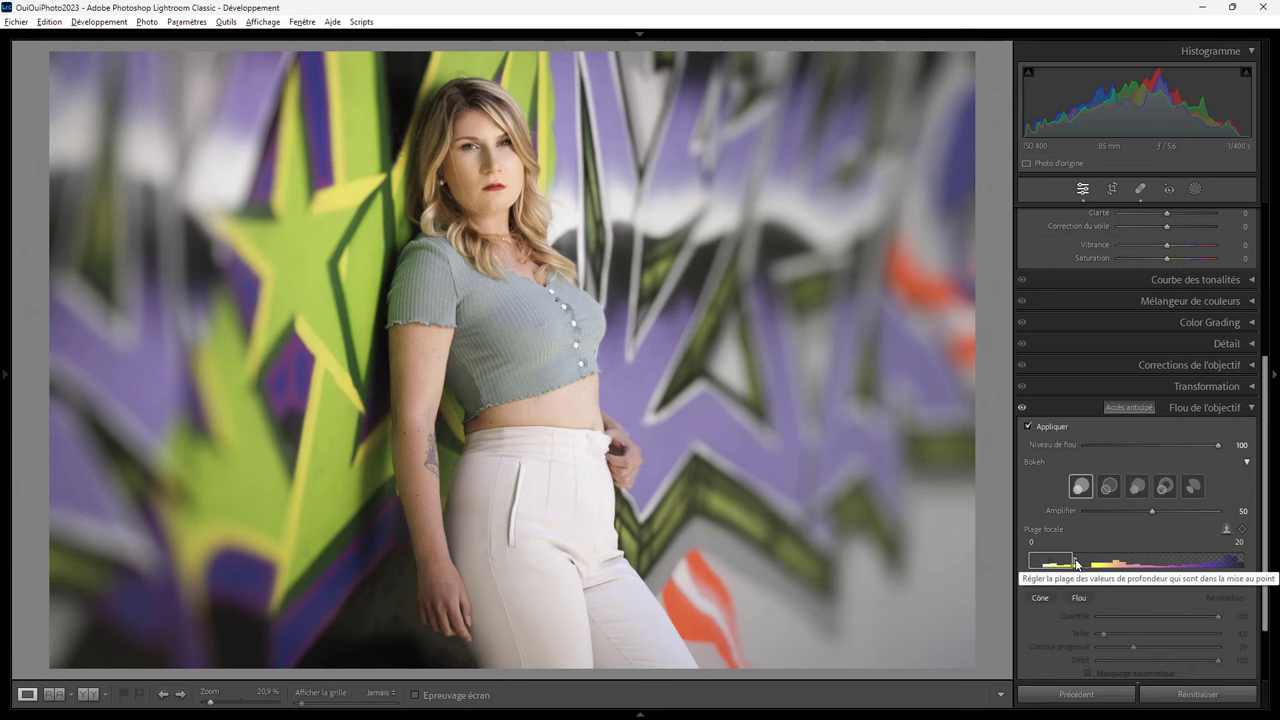
pyautogui.moveTo(1076, 564); pyautogui.dragTo(1093, 564)
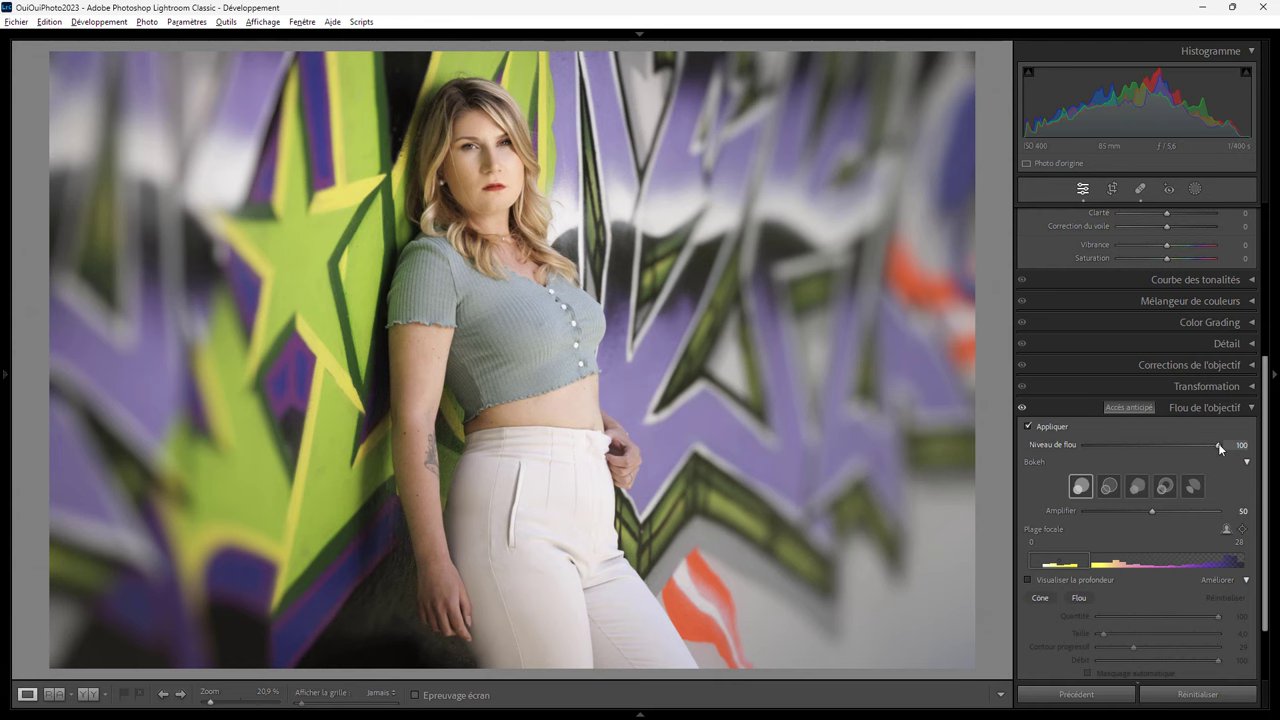
pyautogui.click(1044, 428)
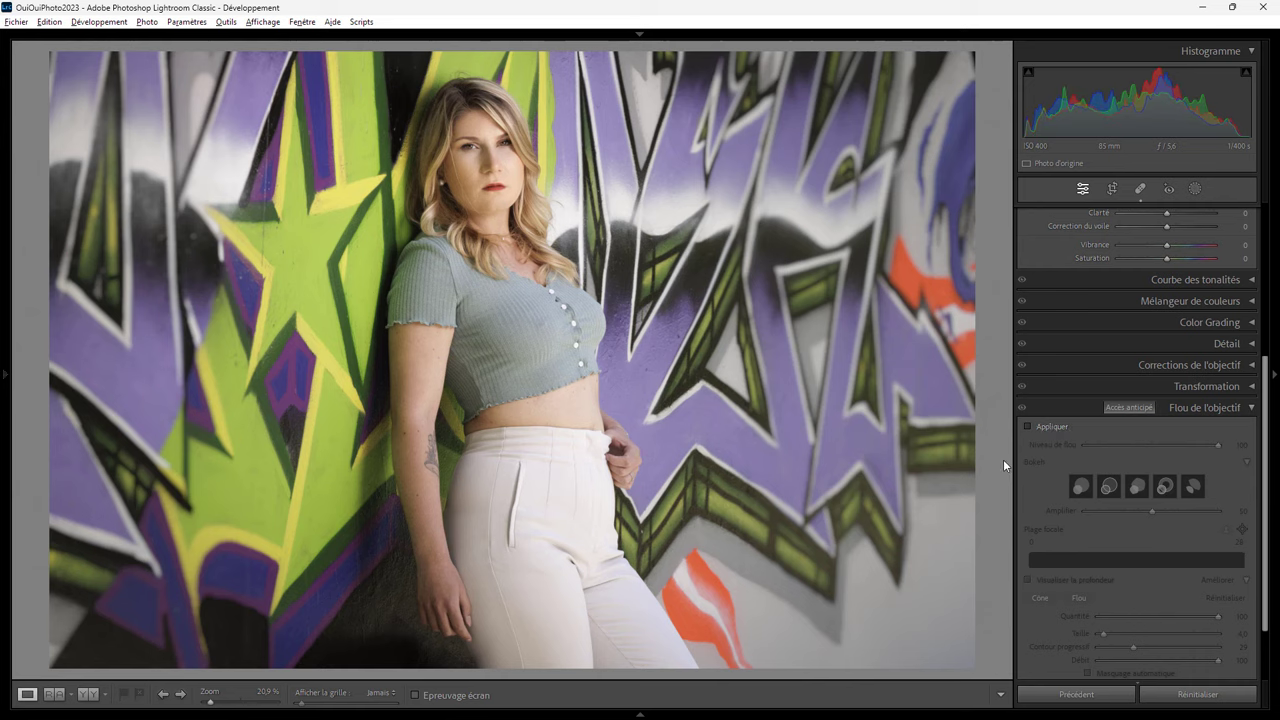
pyautogui.click(1044, 428)
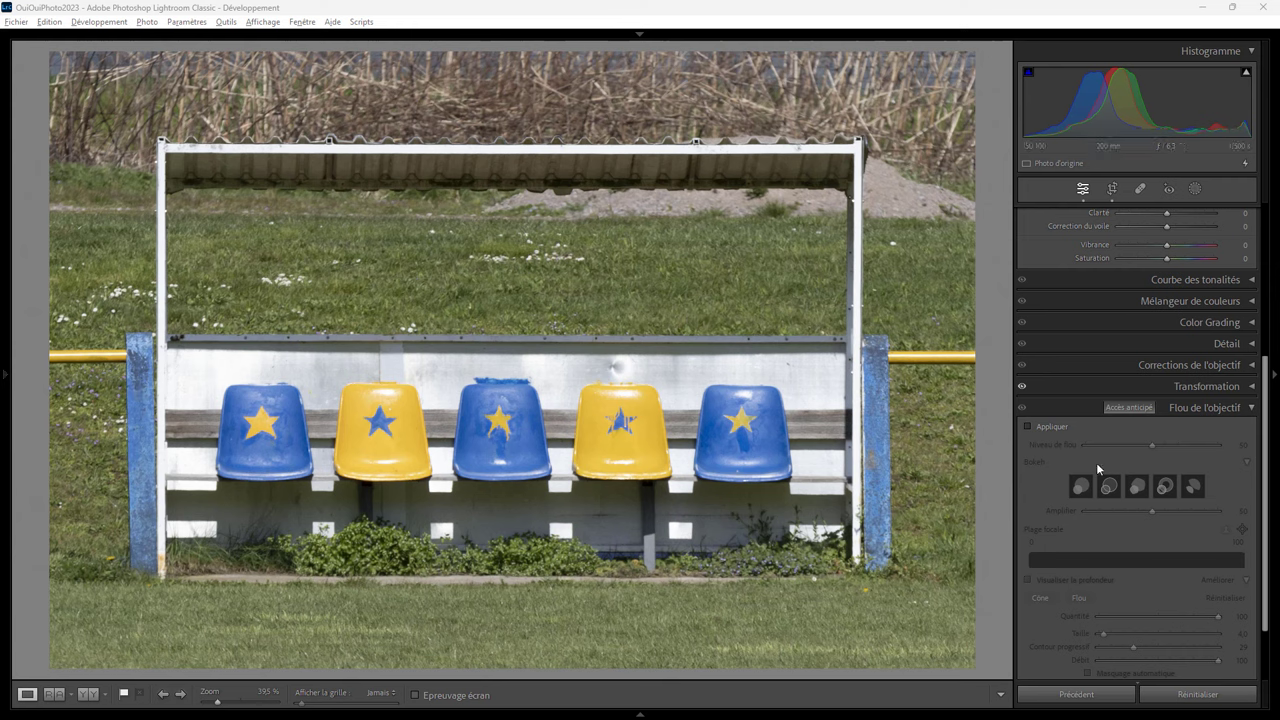
# Step: Enable Lens Blur on the stadium bench photo with the depth map shown and blur level 100
pyautogui.click(1030, 426)
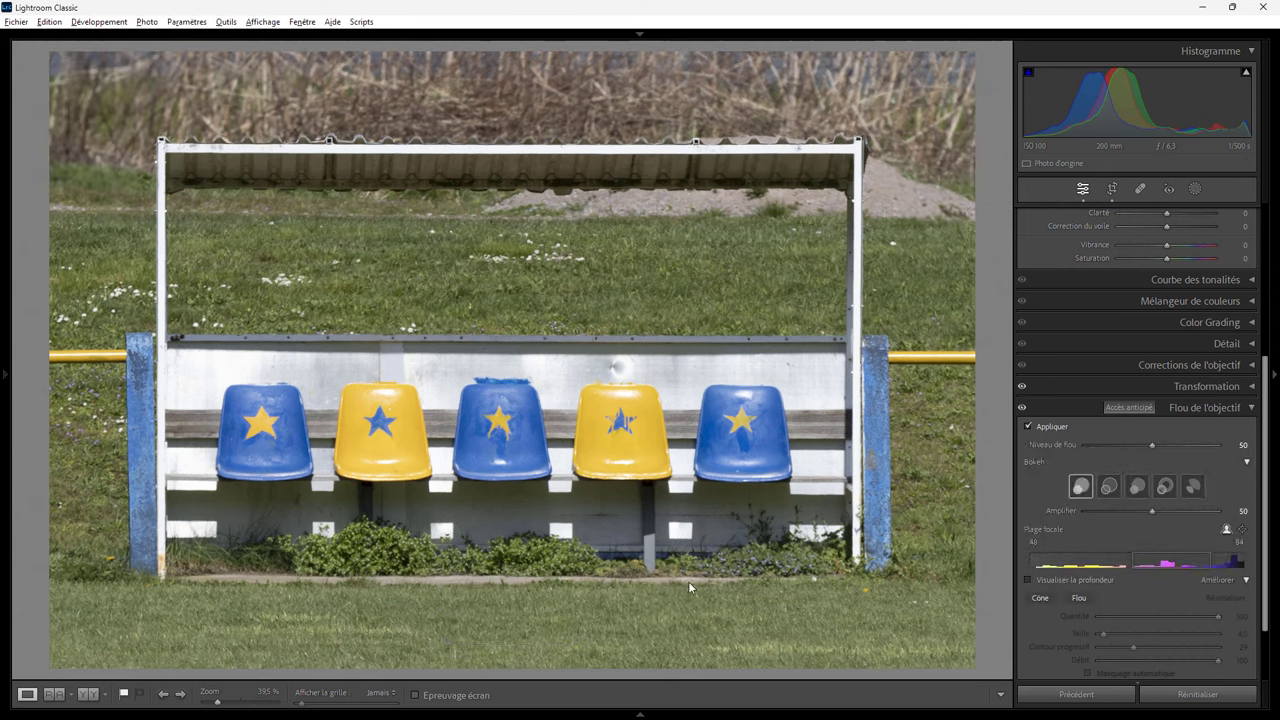
pyautogui.click(1046, 581)
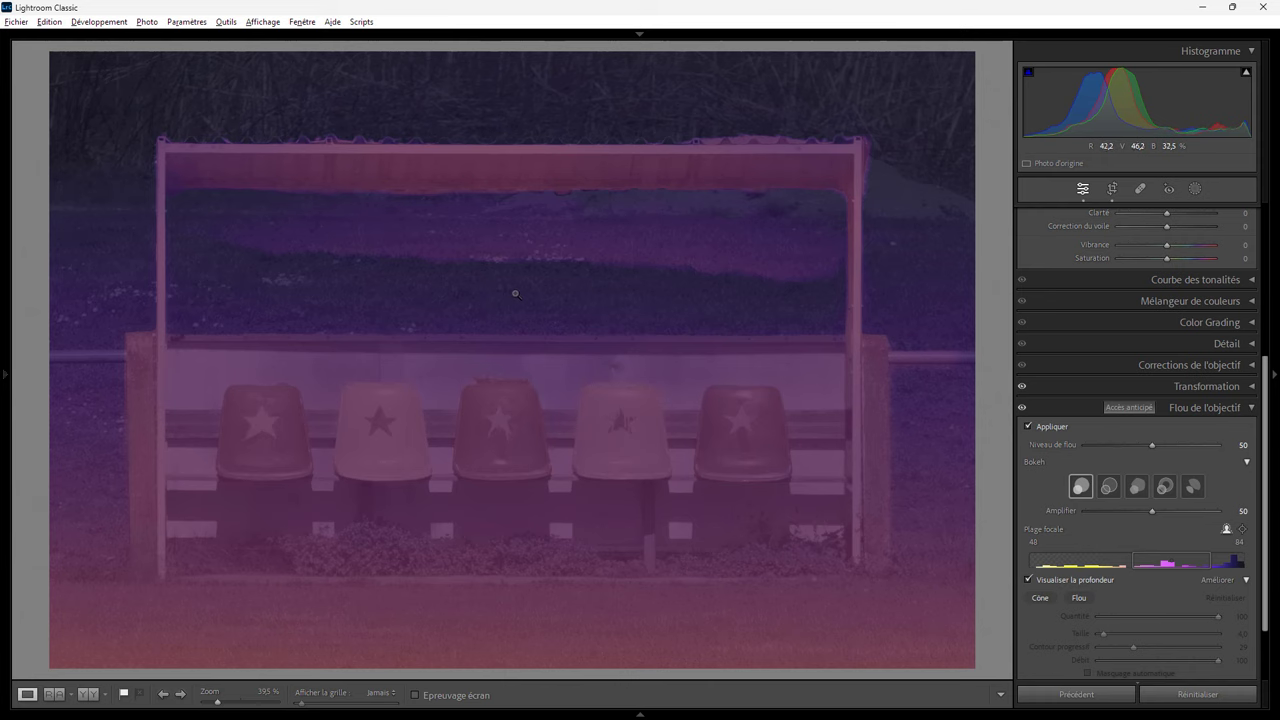
pyautogui.moveTo(1152, 445); pyautogui.dragTo(1272, 453)
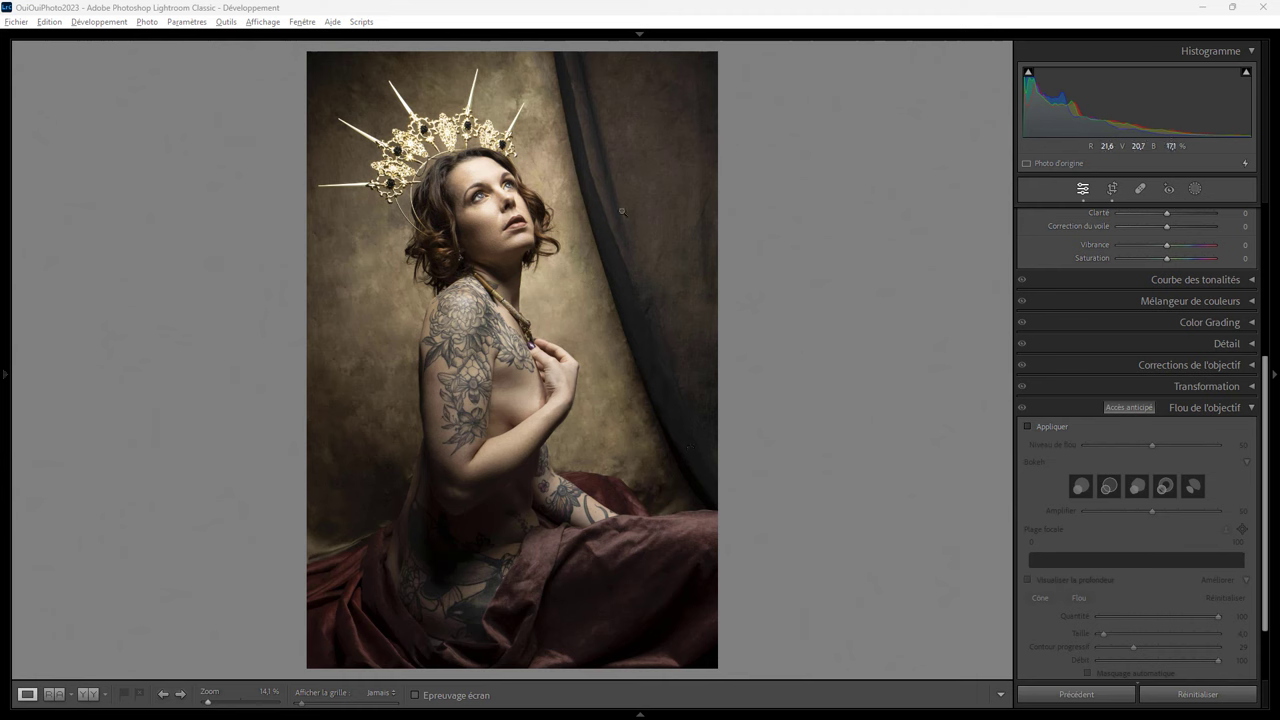
# Step: Turn on Lens Blur with the depth map, zooming in and out on the crown to check depth
pyautogui.click(1038, 427)
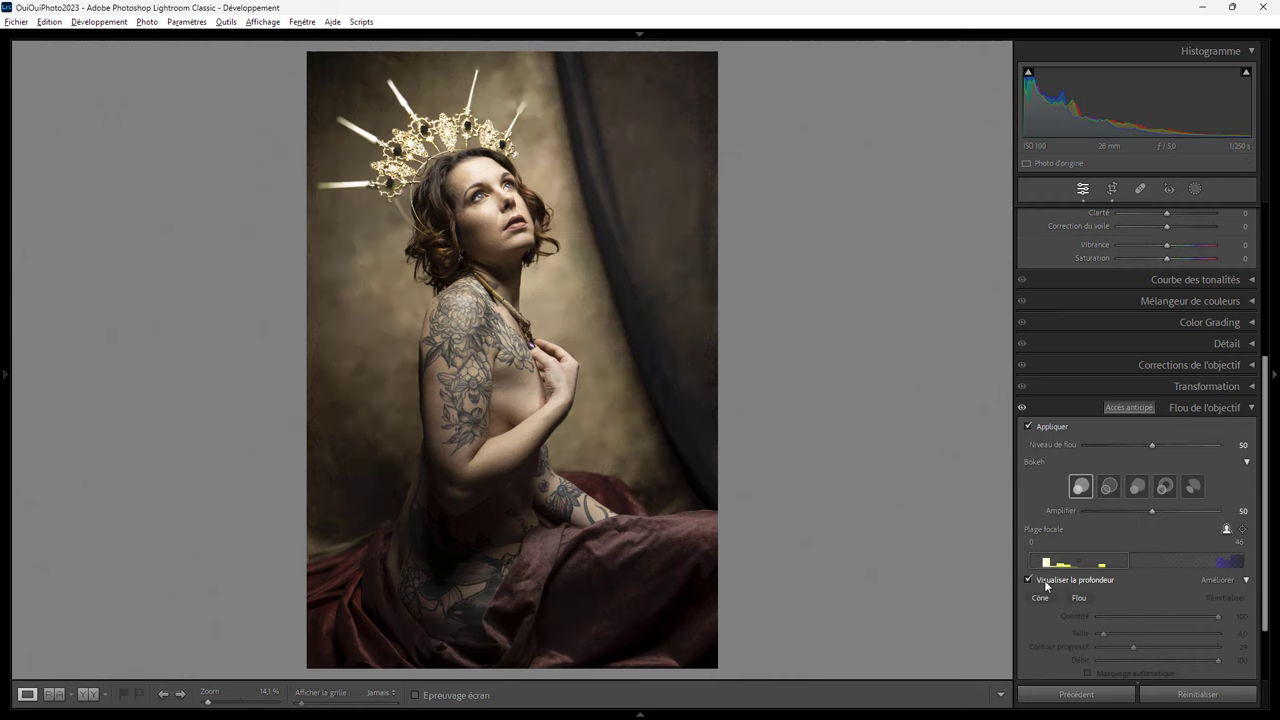
pyautogui.click(1045, 583)
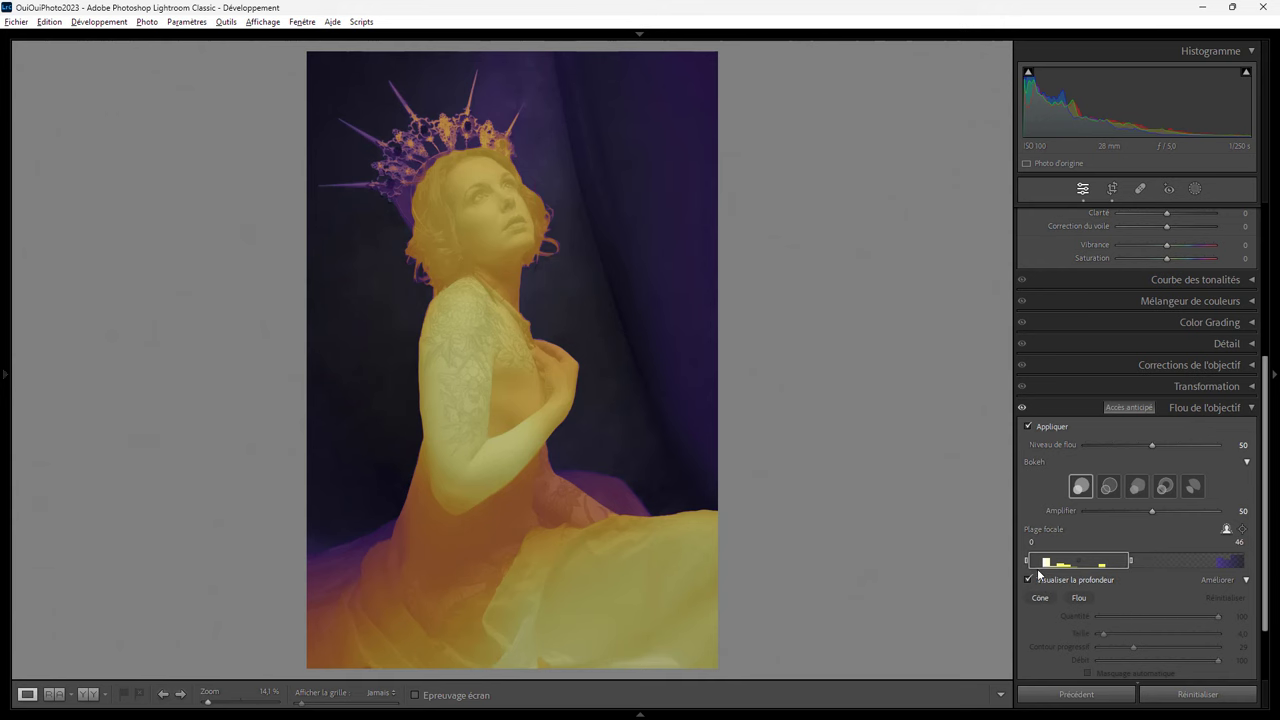
pyautogui.click(408, 182)
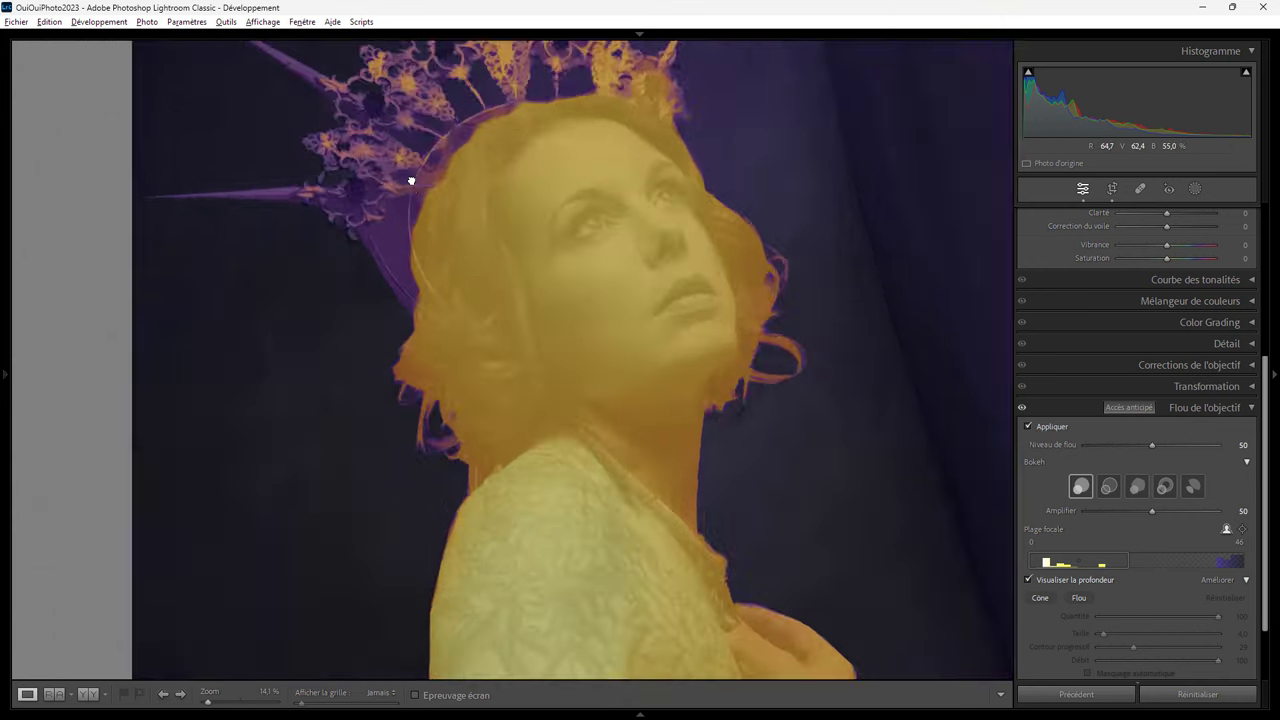
pyautogui.click(305, 253)
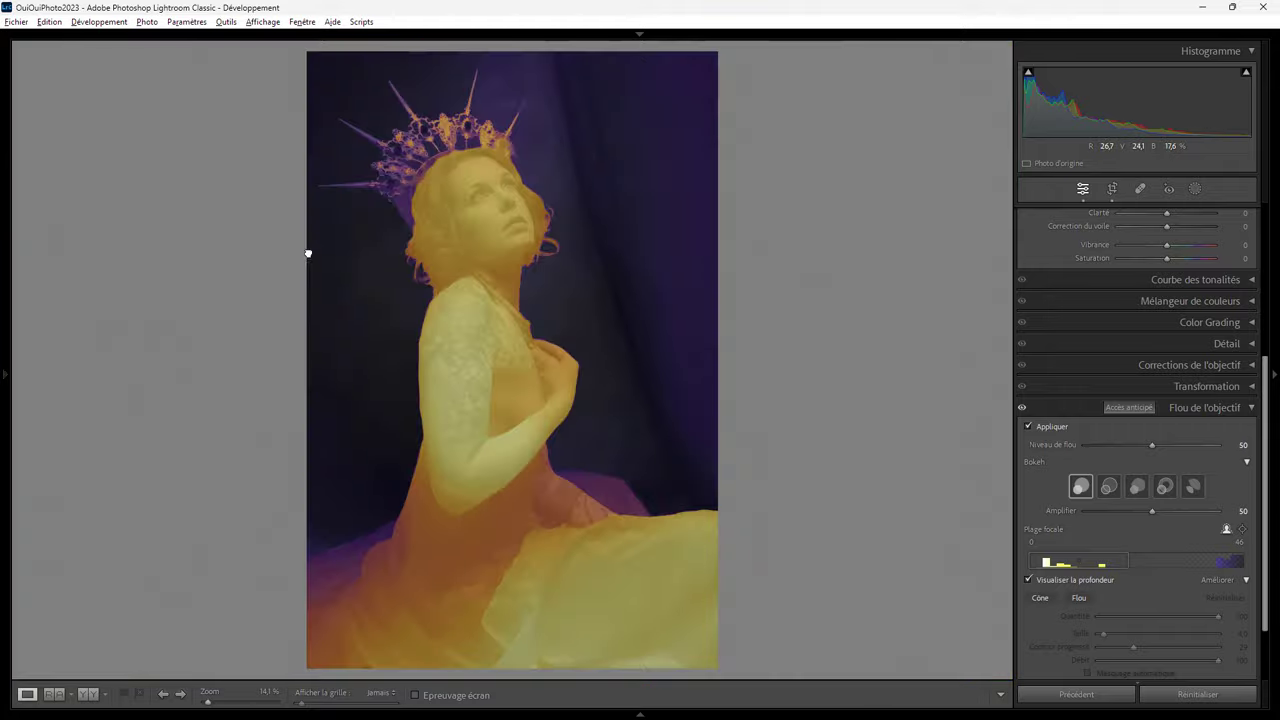
pyautogui.click(368, 150)
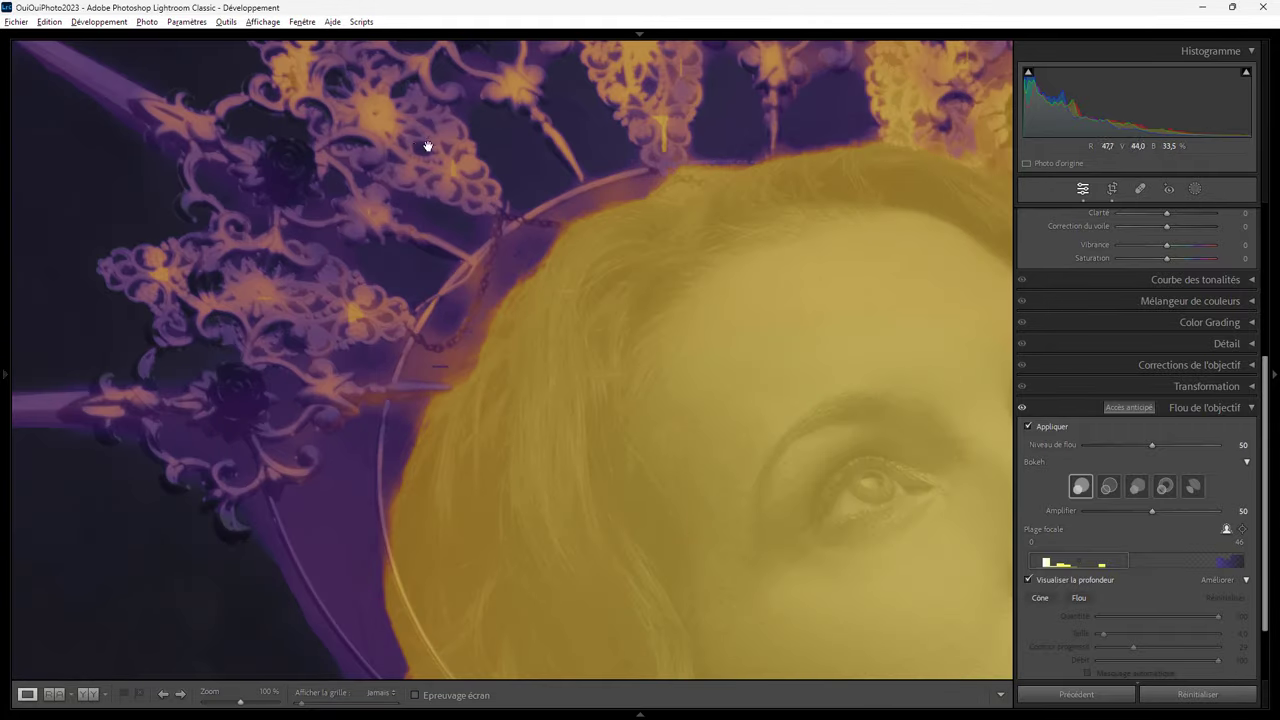
pyautogui.click(406, 151)
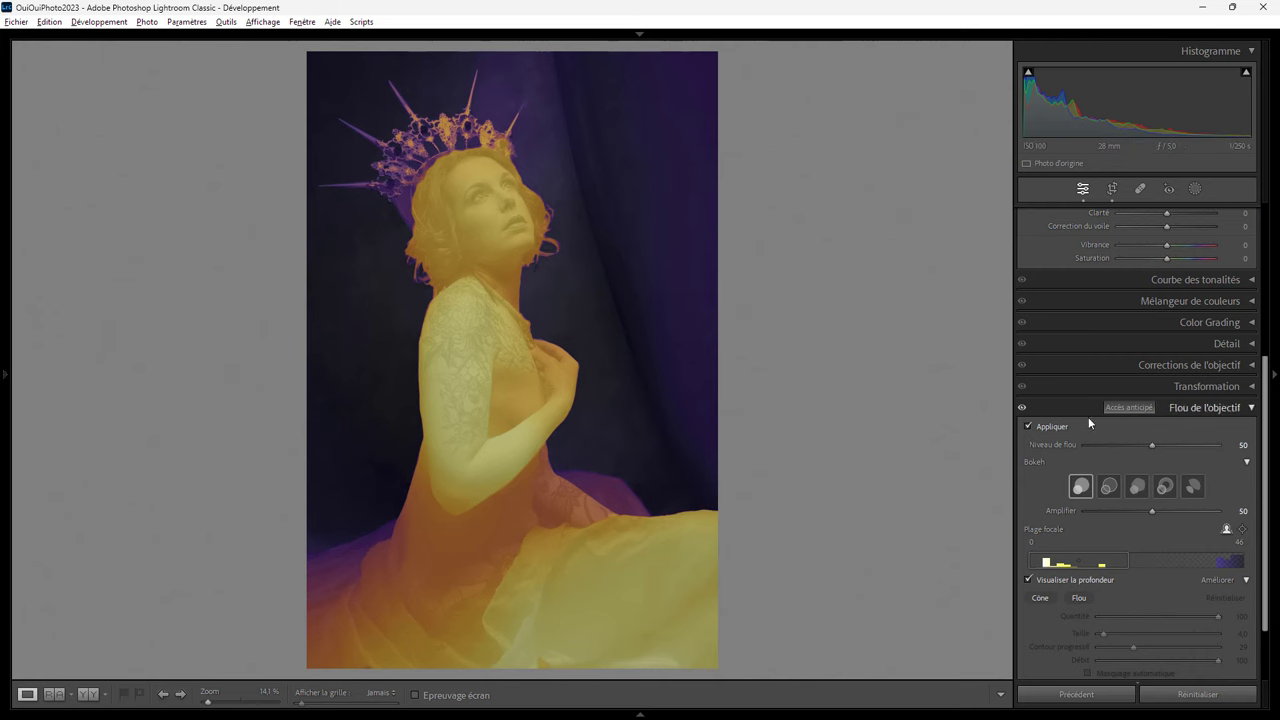
# Step: Toggle Lens Blur to compare, set blur level 100, and widen the focal range to 0–95
pyautogui.click(1028, 426)
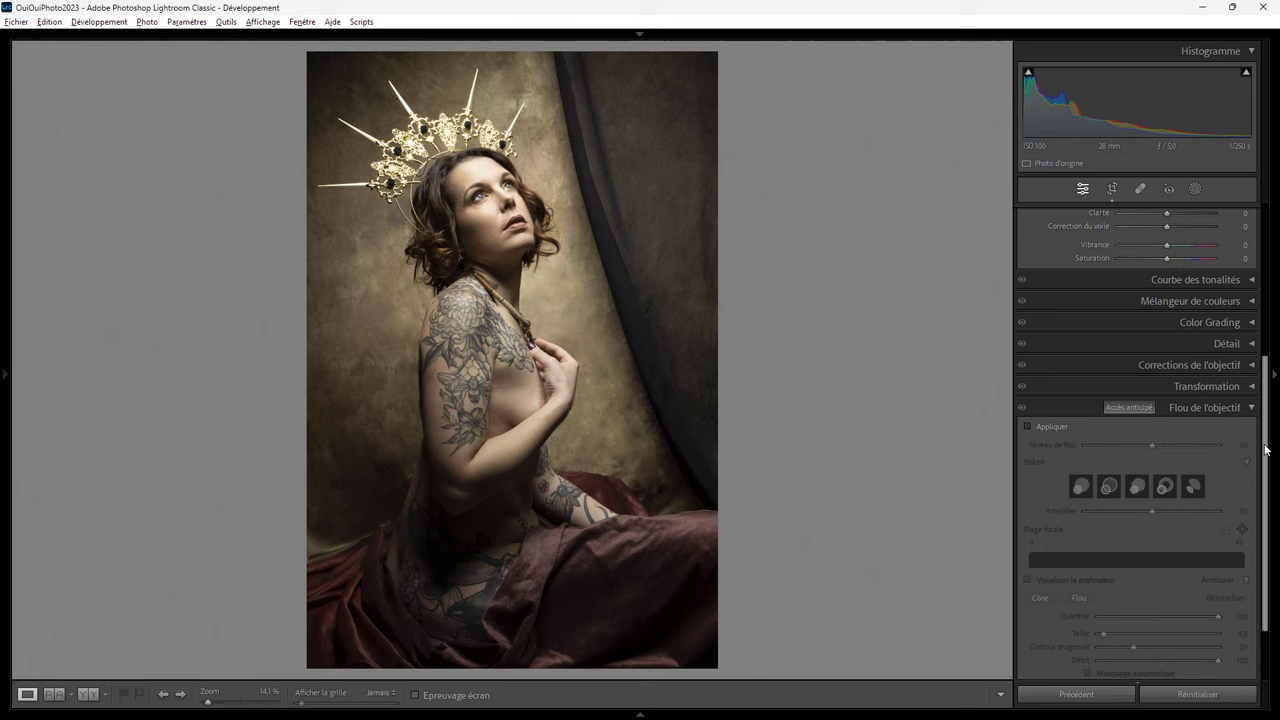
pyautogui.click(1058, 428)
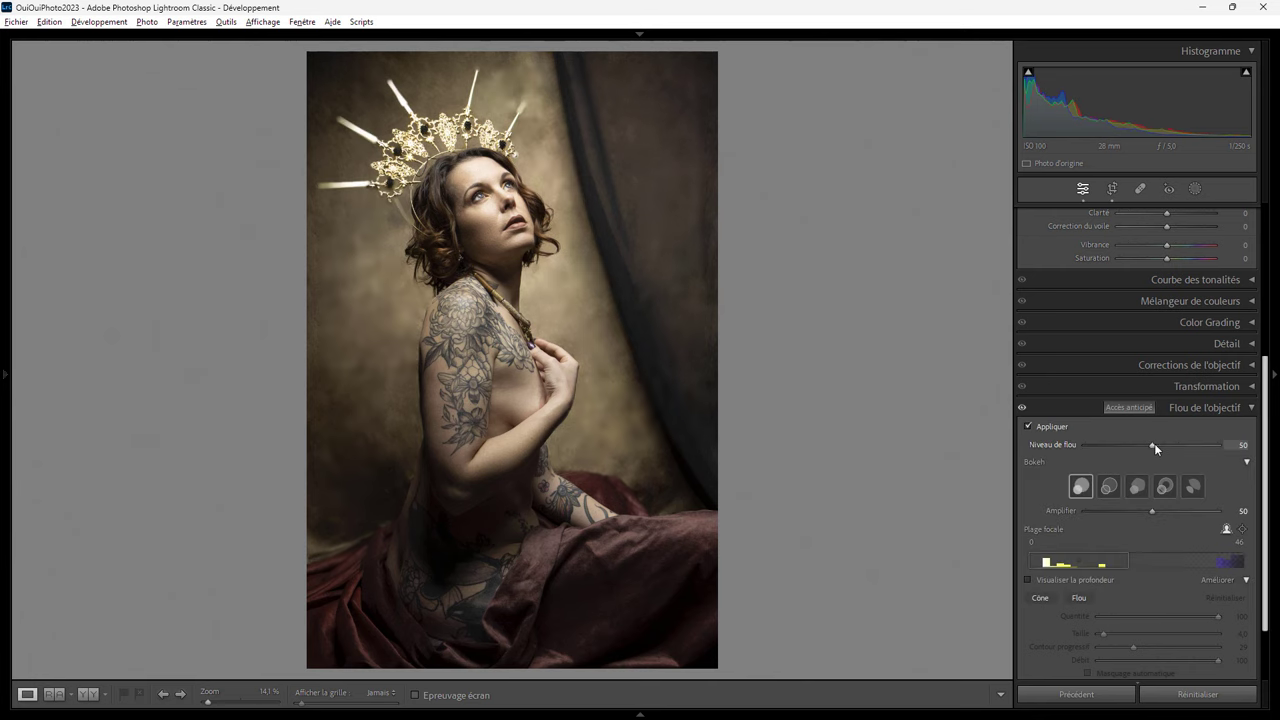
pyautogui.moveTo(1151, 444); pyautogui.dragTo(1229, 450)
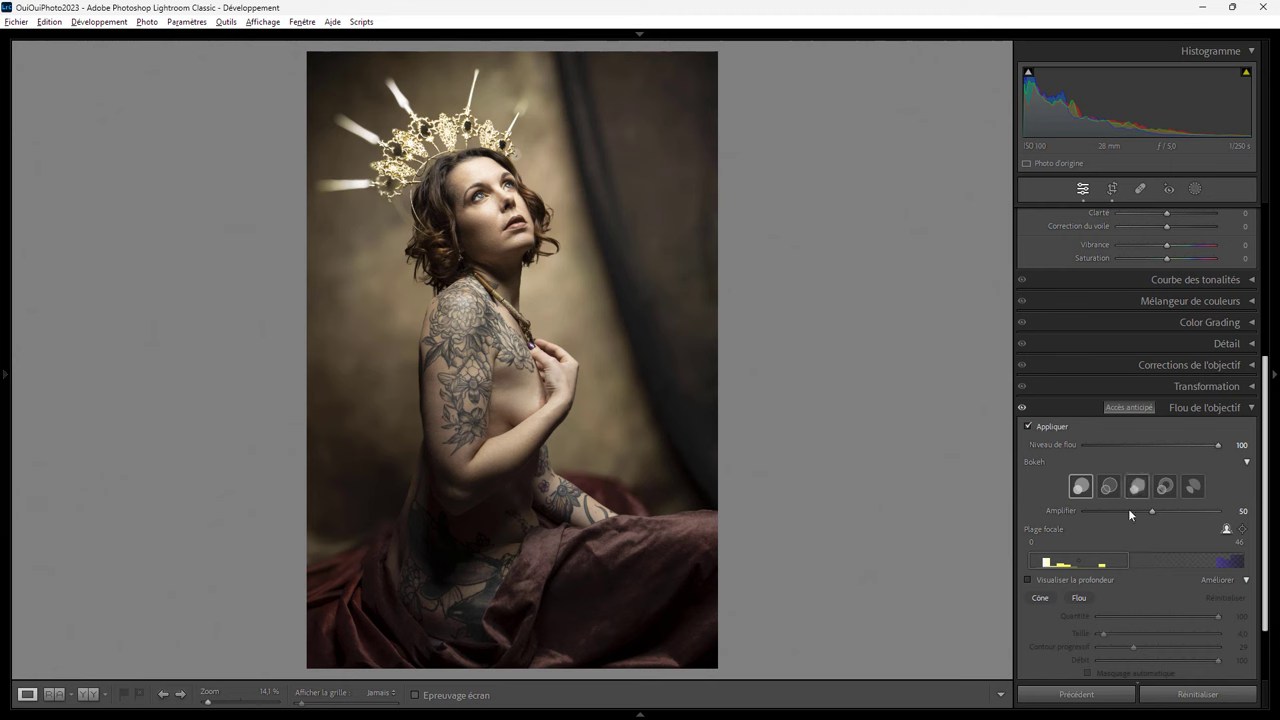
pyautogui.moveTo(1129, 560); pyautogui.dragTo(1235, 562)
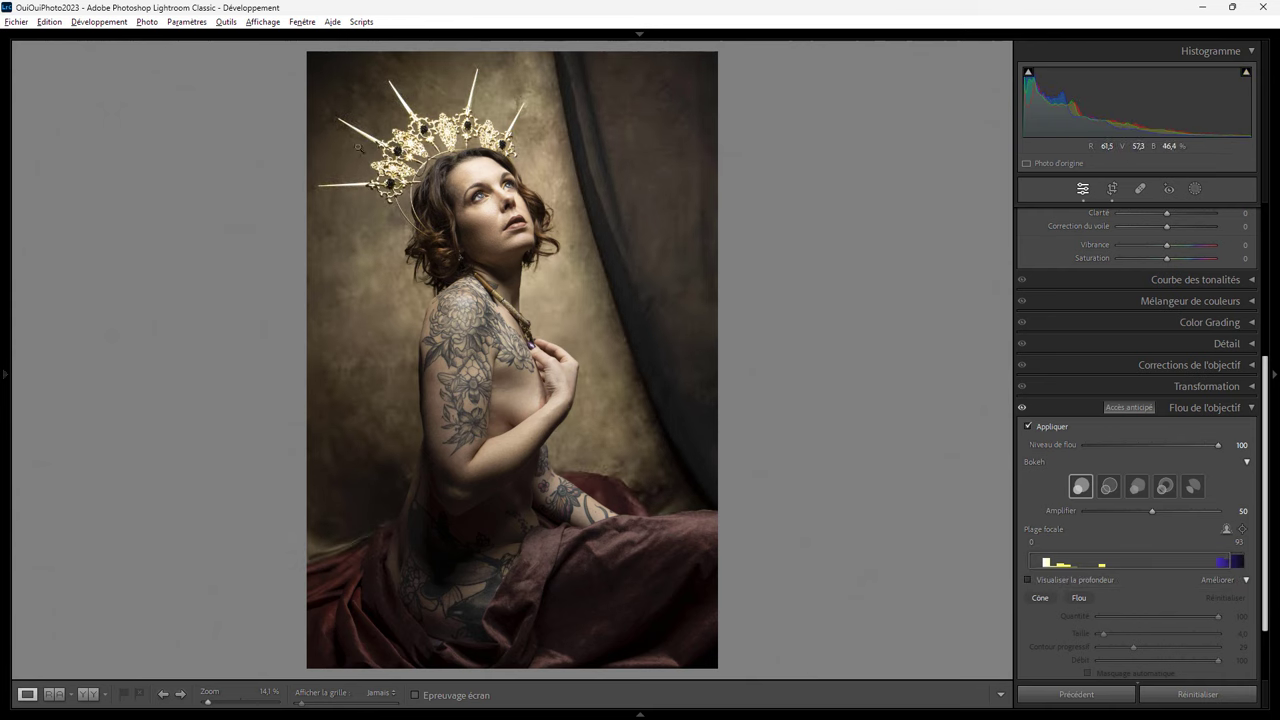